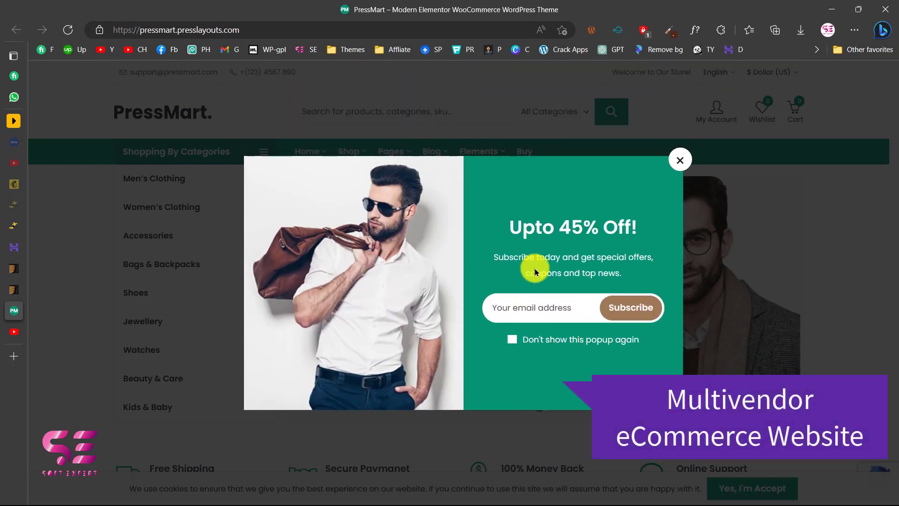
# Dismiss the newsletter popup and choose the 'I am a vendor' sign-up option on My account.
pyautogui.click(680, 161)
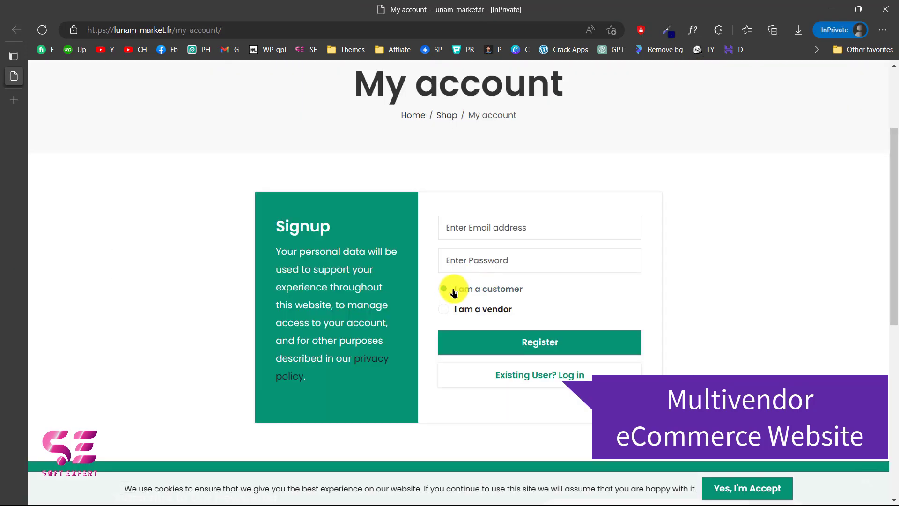
pyautogui.click(444, 309)
pyautogui.scroll(-3, 538, 327)
pyautogui.scroll(1, 568, 355)
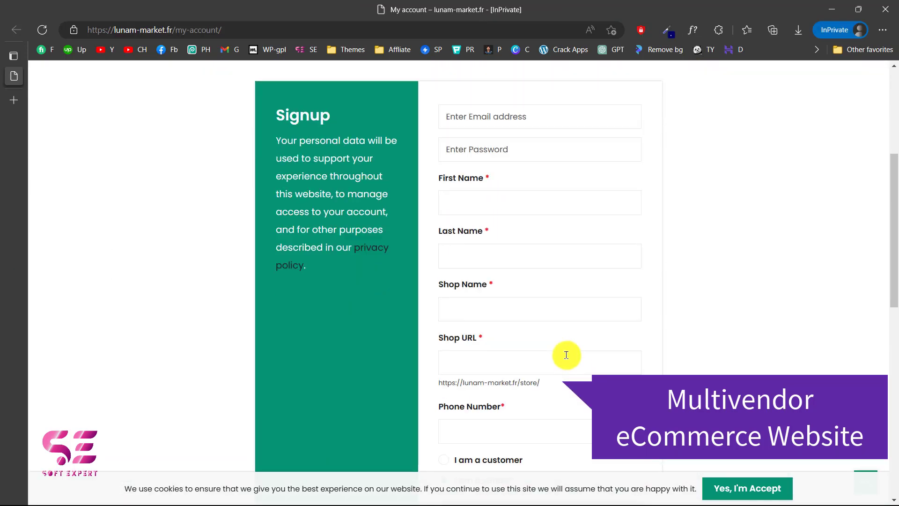
pyautogui.scroll(-2, 482, 307)
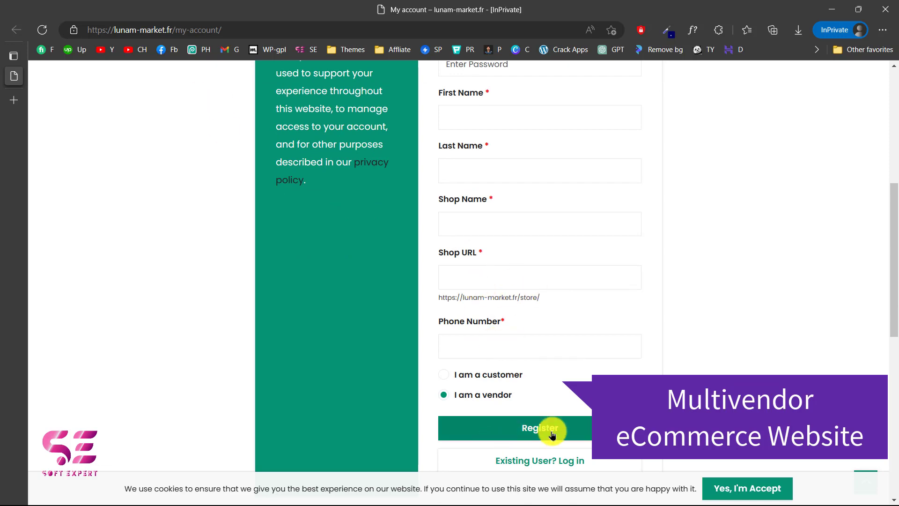
pyautogui.scroll(2, 516, 301)
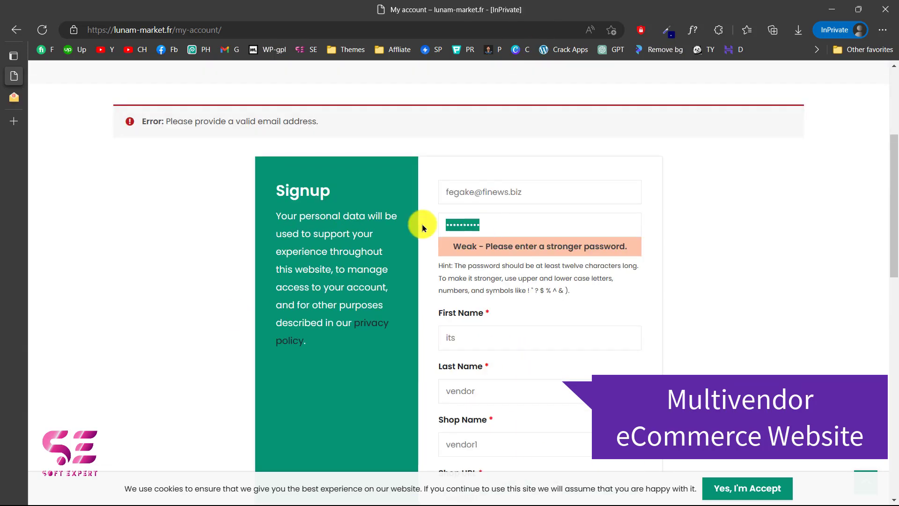
pyautogui.scroll(-7, 491, 291)
# Register the vendor1 shop account and advance the setup wizard to the payment step.
pyautogui.click(562, 357)
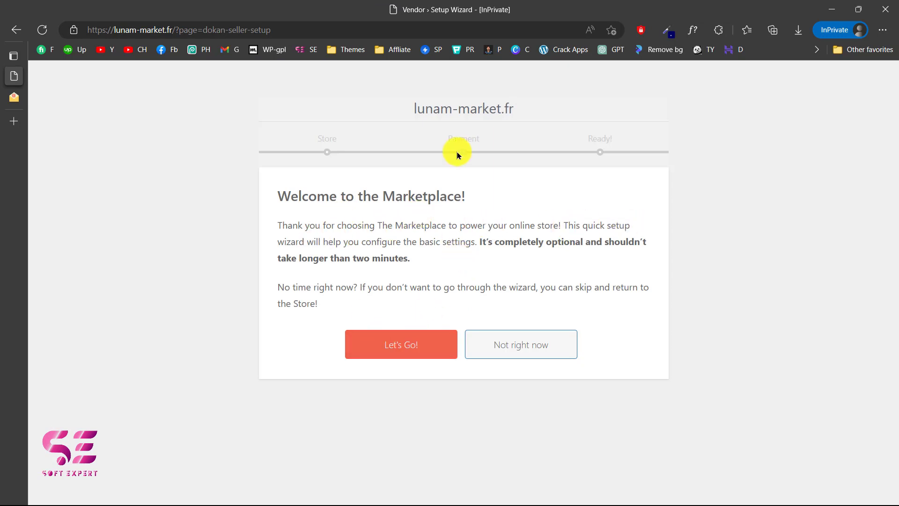
pyautogui.click(396, 345)
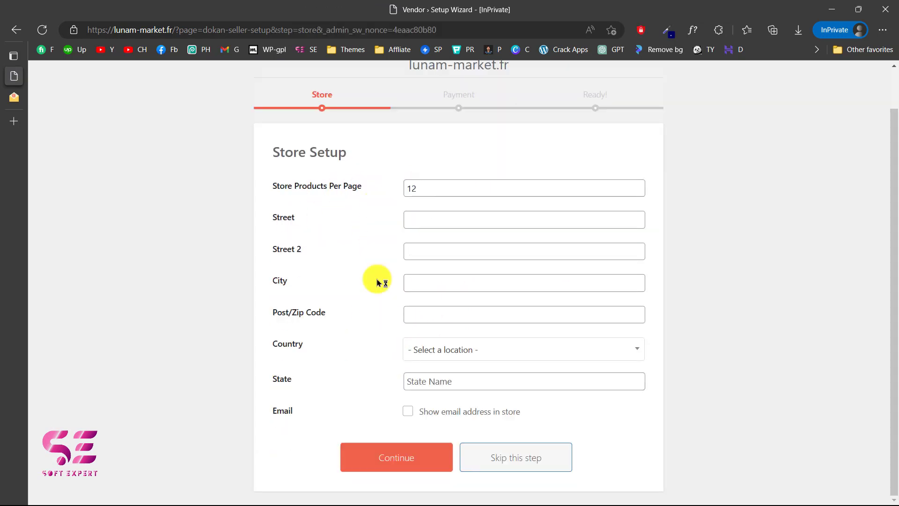
pyautogui.click(505, 456)
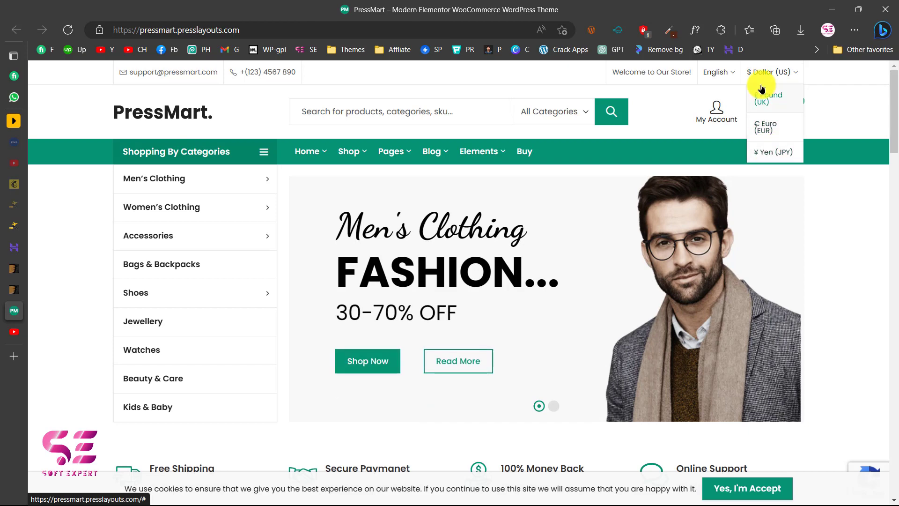
pyautogui.click(403, 115)
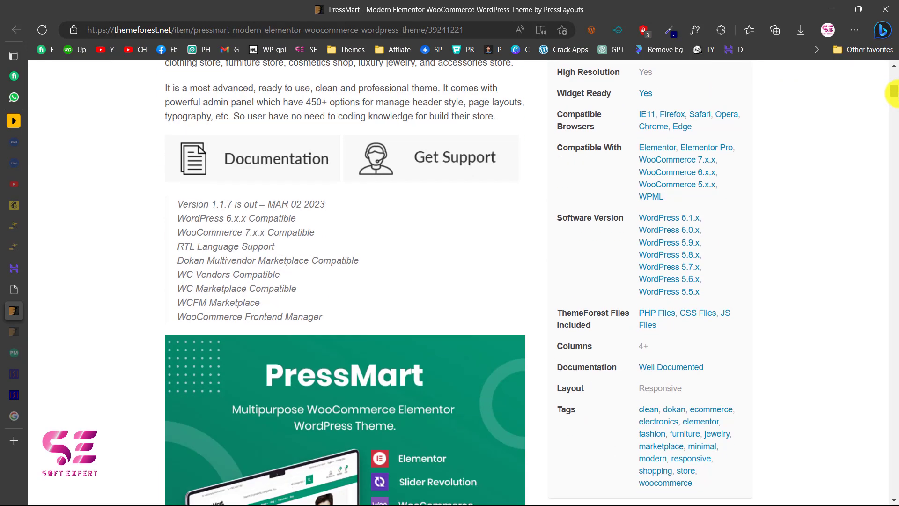
pyautogui.scroll(-2, 892, 93)
pyautogui.moveTo(894, 94); pyautogui.dragTo(895, 151)
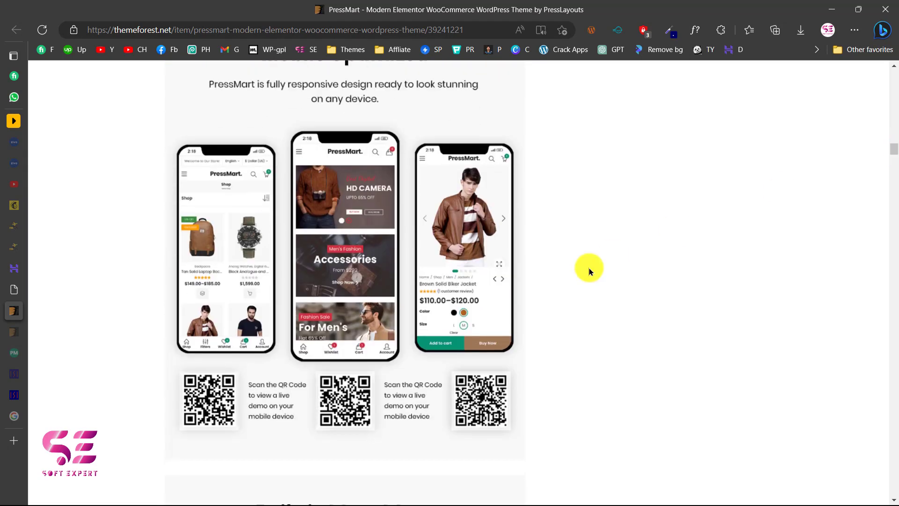
pyautogui.scroll(-8, 490, 248)
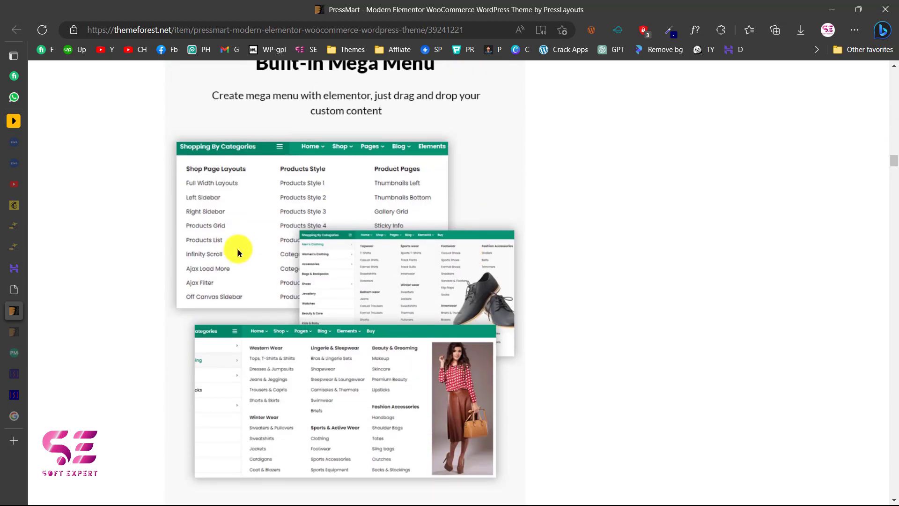
pyautogui.scroll(-10, 527, 274)
pyautogui.scroll(2, 526, 274)
pyautogui.scroll(2, 526, 272)
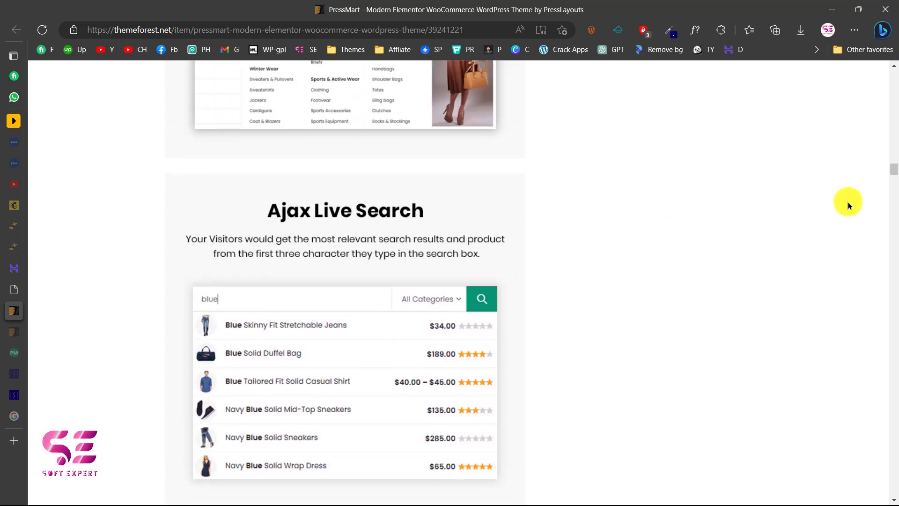
pyautogui.moveTo(893, 170); pyautogui.dragTo(890, 130)
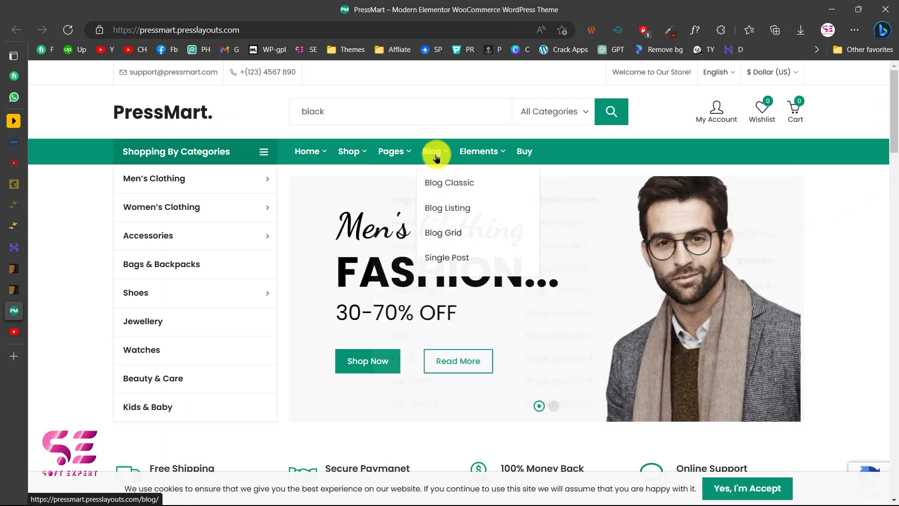
pyautogui.moveTo(479, 148)
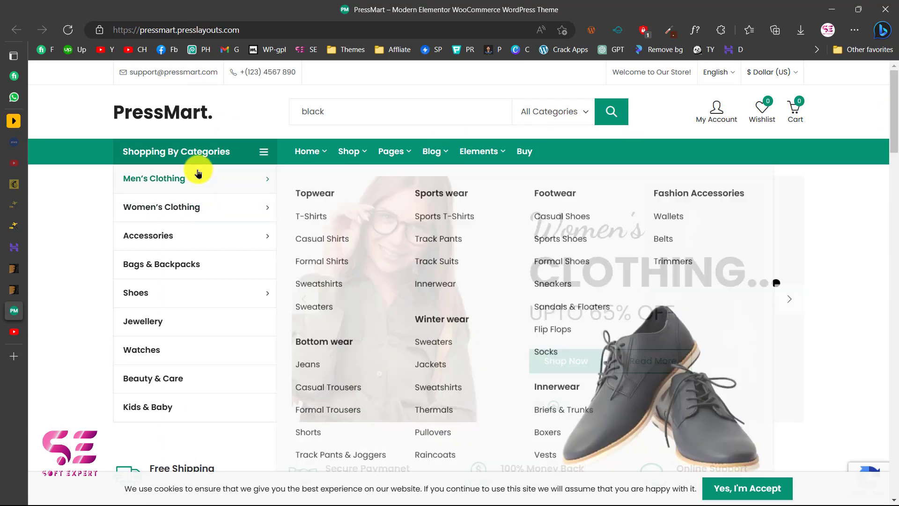
pyautogui.moveTo(452, 159)
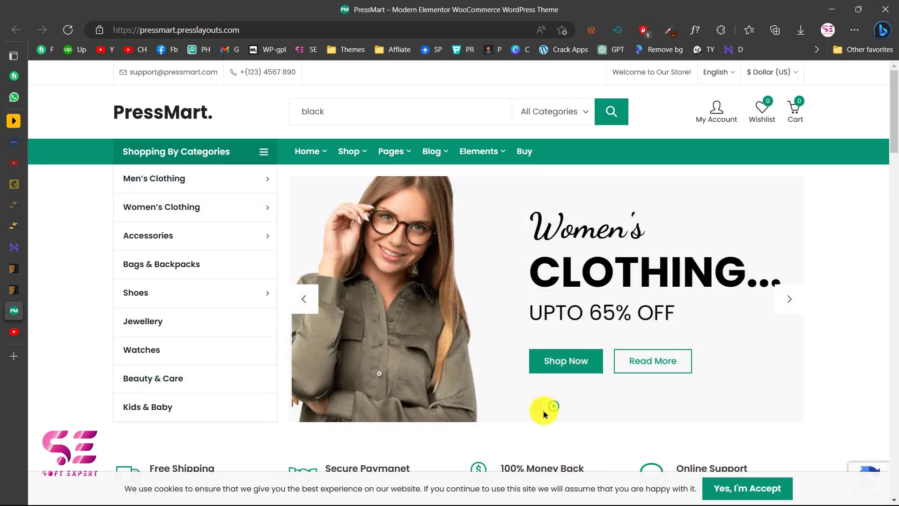
pyautogui.click(539, 407)
pyautogui.click(552, 406)
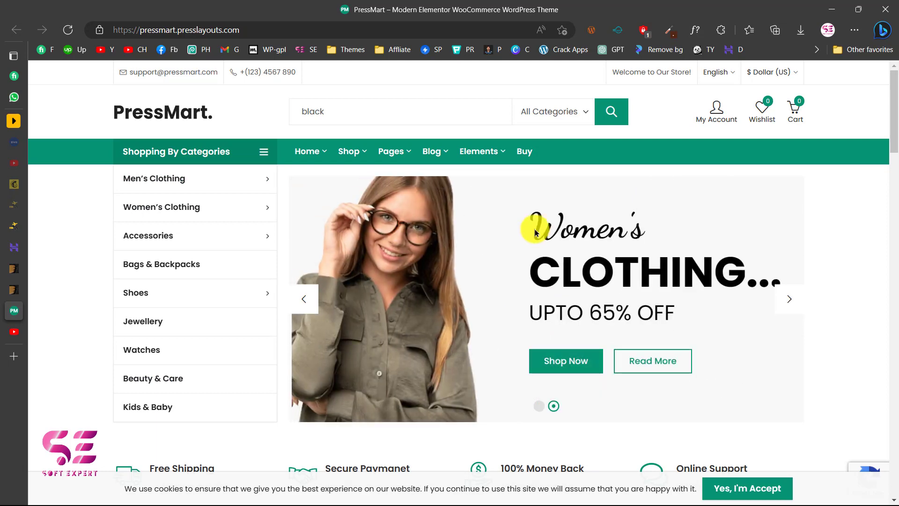
pyautogui.scroll(-9, 802, 377)
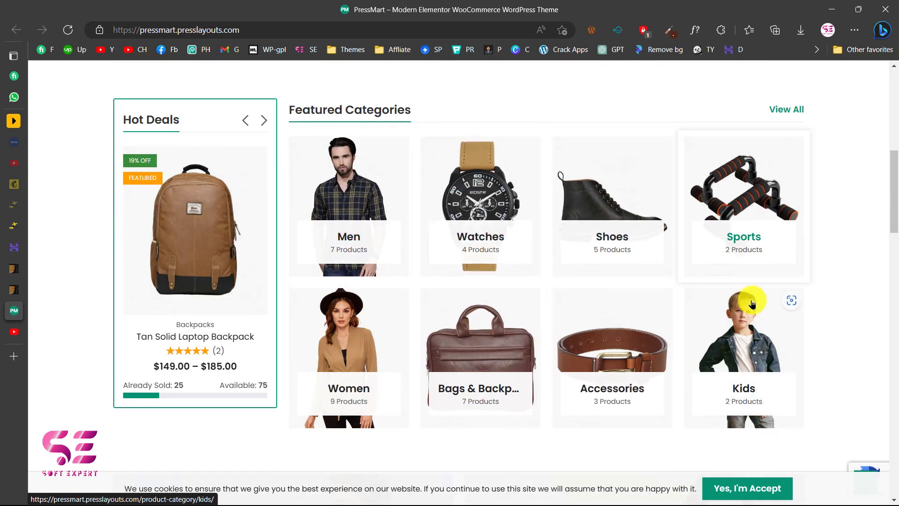
pyautogui.scroll(-4, 482, 347)
pyautogui.scroll(5, 267, 170)
pyautogui.click(267, 170)
pyautogui.scroll(-8, 341, 332)
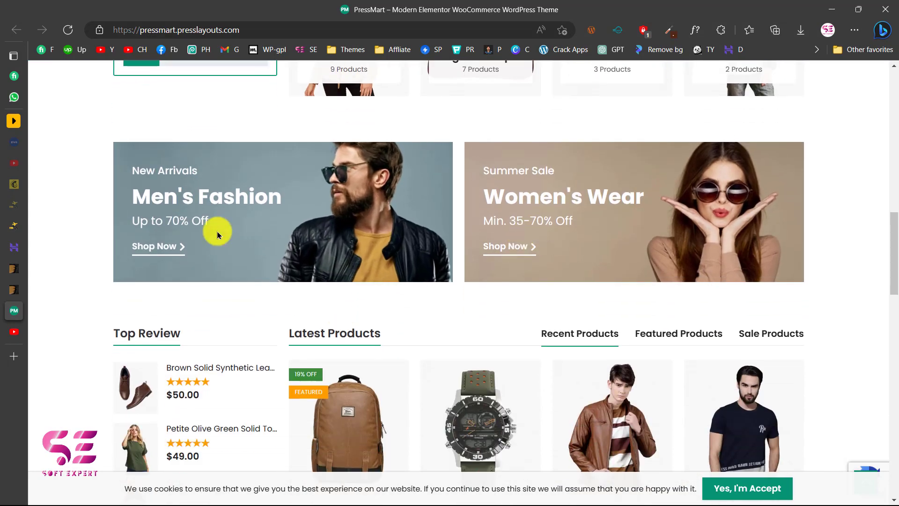
pyautogui.scroll(-4, 215, 231)
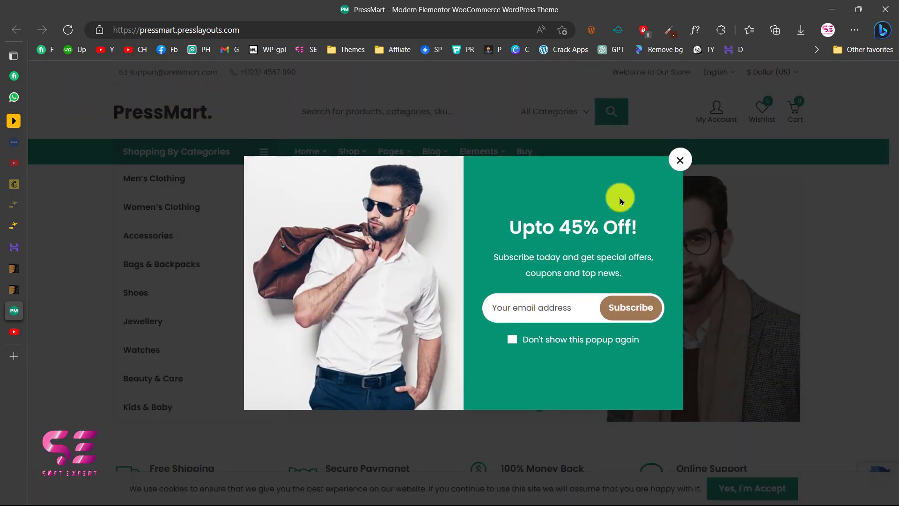
# Close the newsletter popup to reveal the Men's Clothing homepage banner.
pyautogui.click(679, 162)
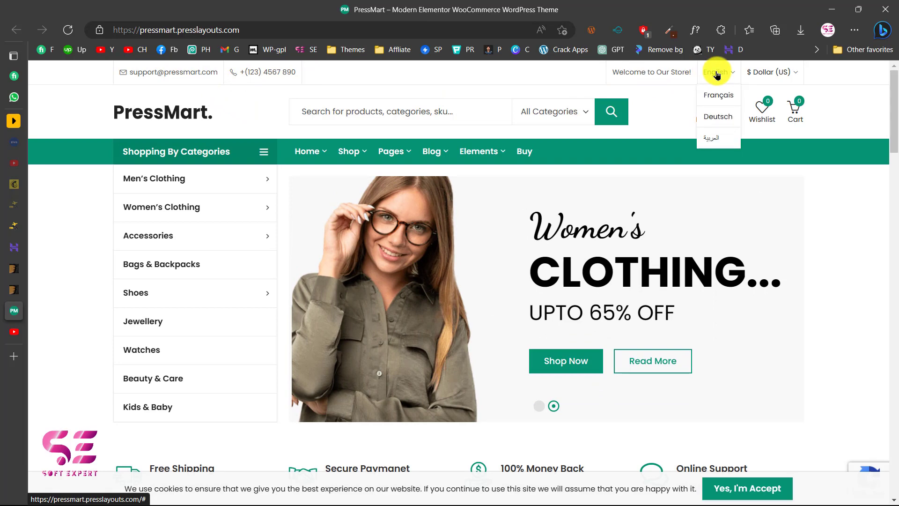
pyautogui.moveTo(768, 76)
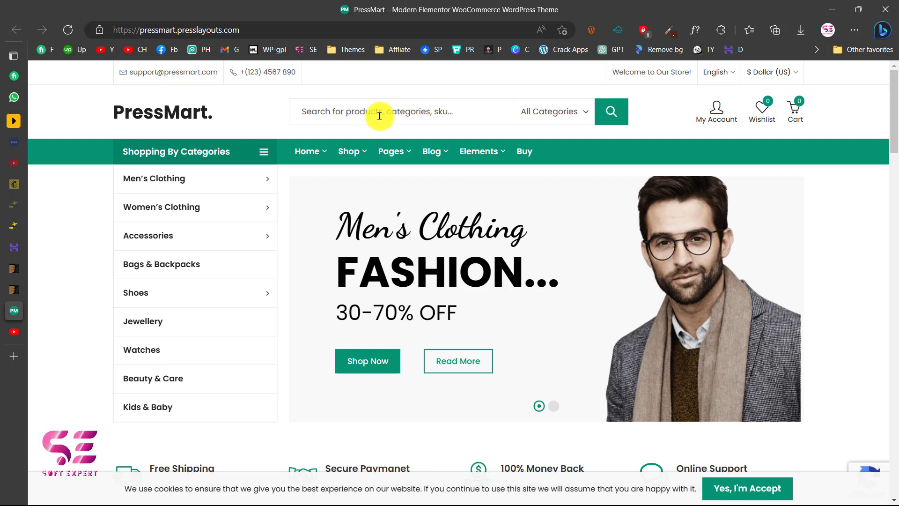
# Enter 'black' in the product search, leaving the category filter on All Categories.
pyautogui.click(403, 116)
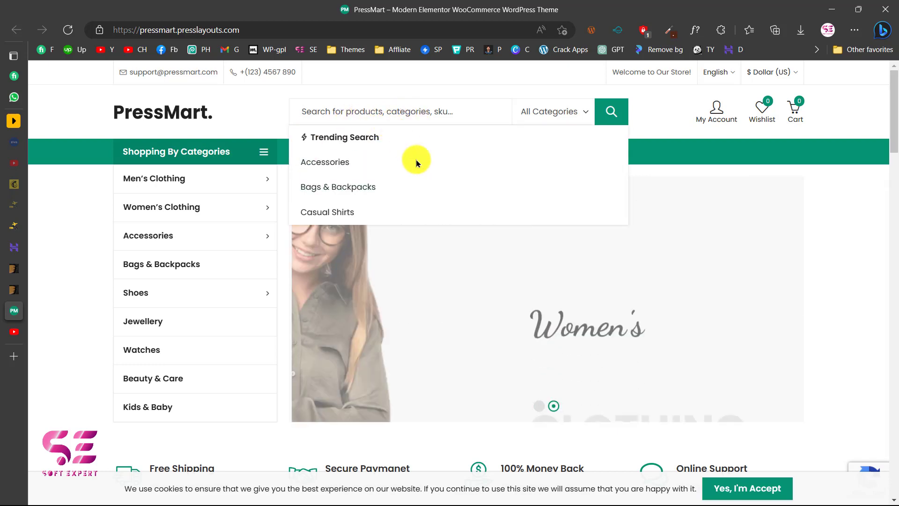
pyautogui.scroll(-7, 437, 356)
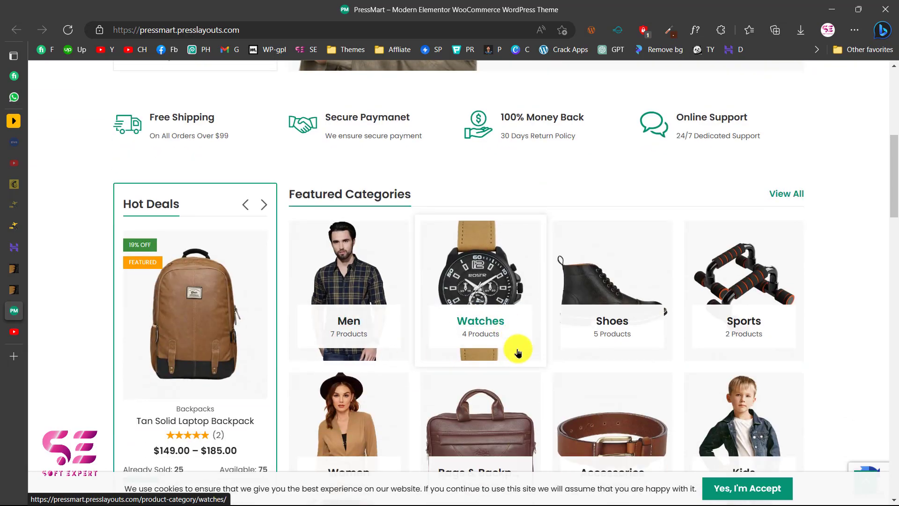
pyautogui.scroll(-10, 515, 375)
pyautogui.scroll(-3, 728, 317)
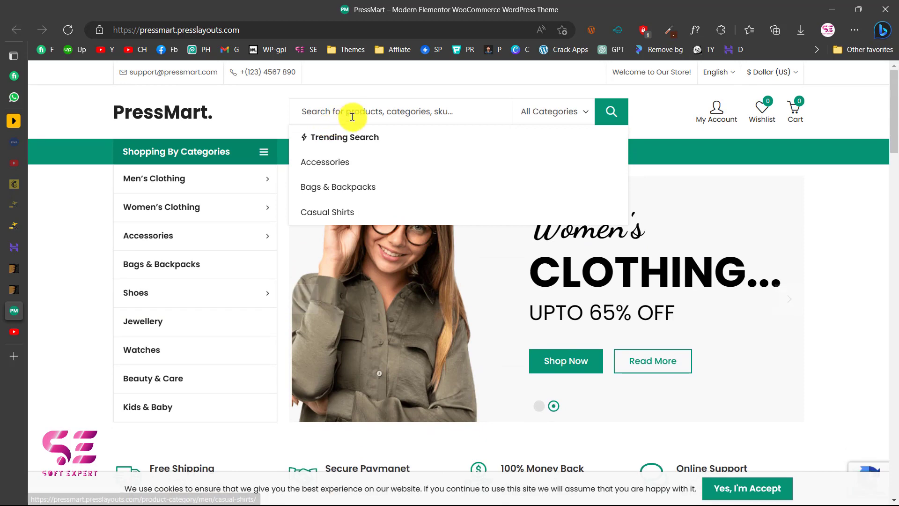
pyautogui.write('black')
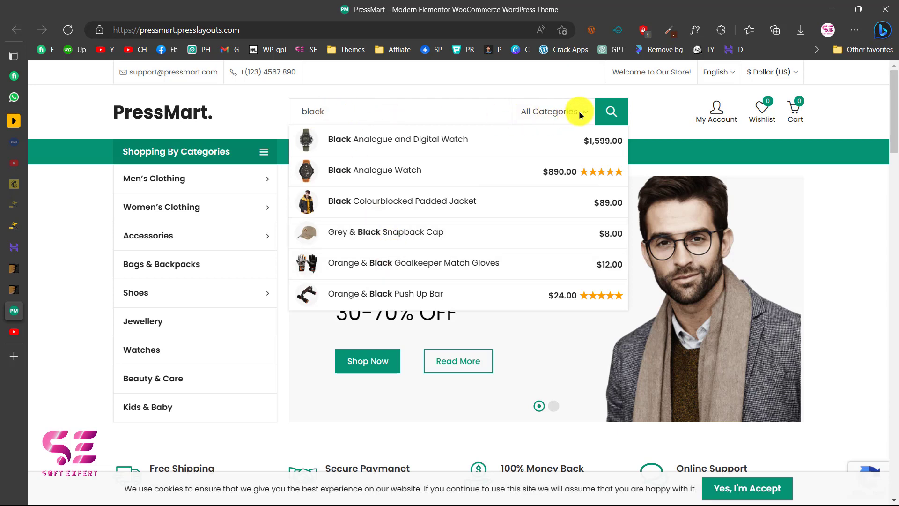
pyautogui.click(579, 113)
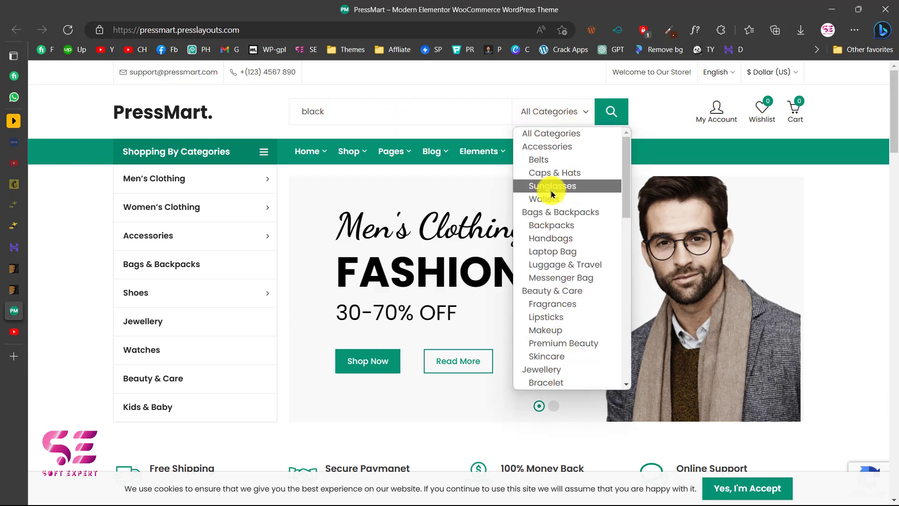
pyautogui.click(651, 107)
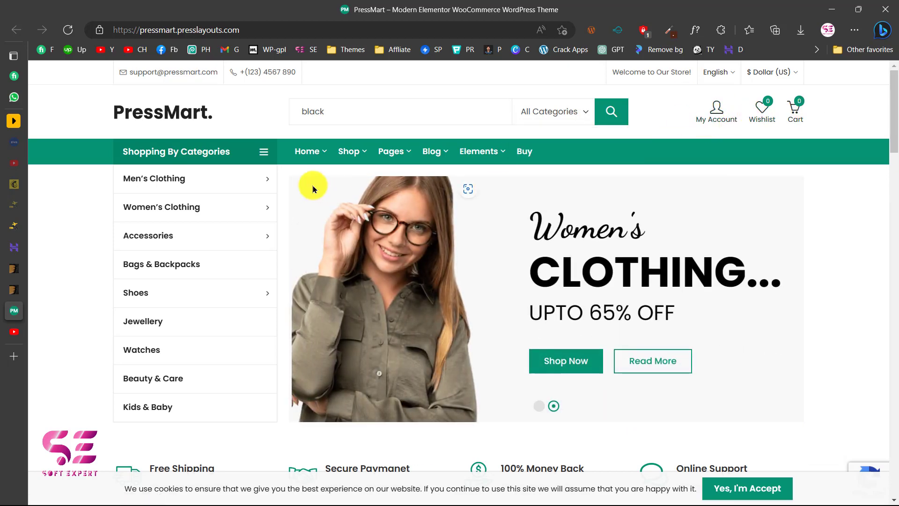
pyautogui.moveTo(230, 192)
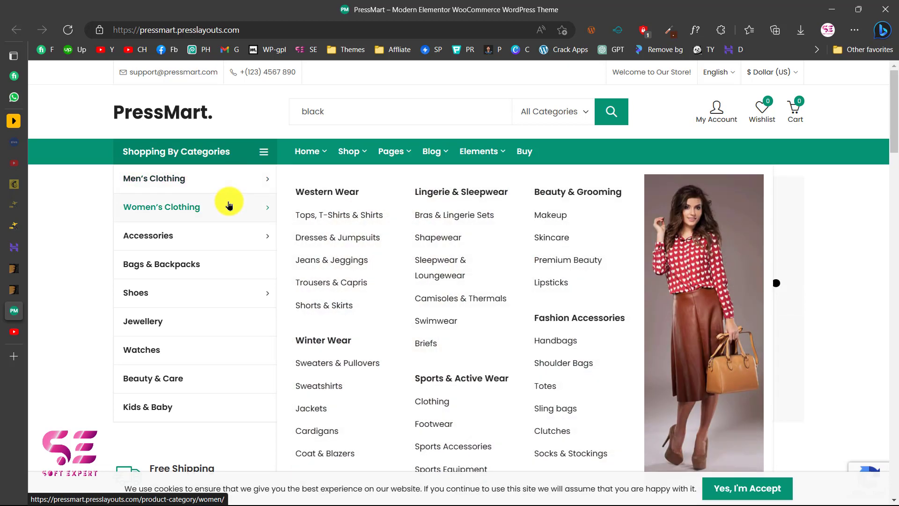
pyautogui.moveTo(225, 236)
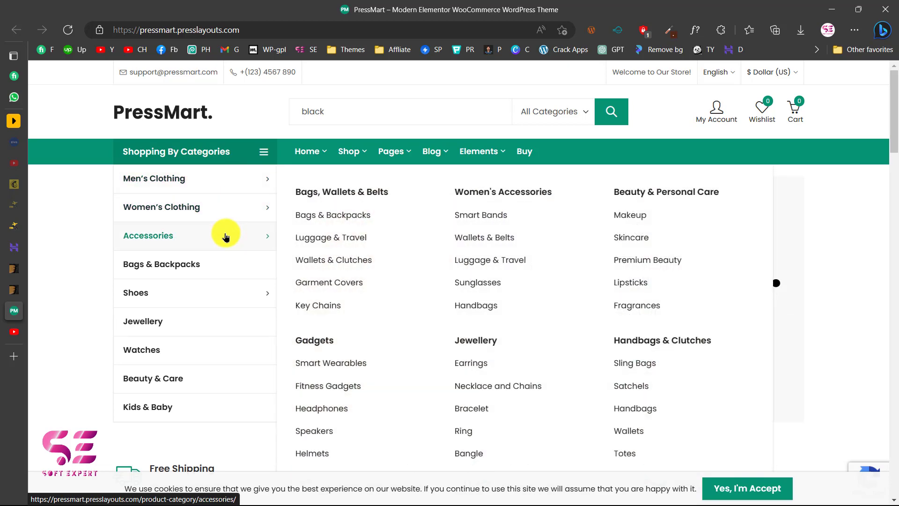
pyautogui.moveTo(217, 293)
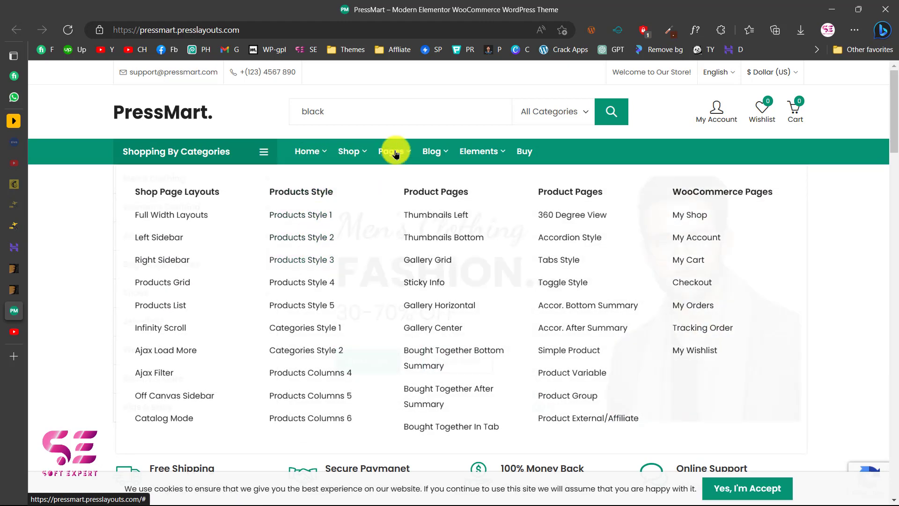
pyautogui.moveTo(400, 152)
pyautogui.moveTo(436, 158)
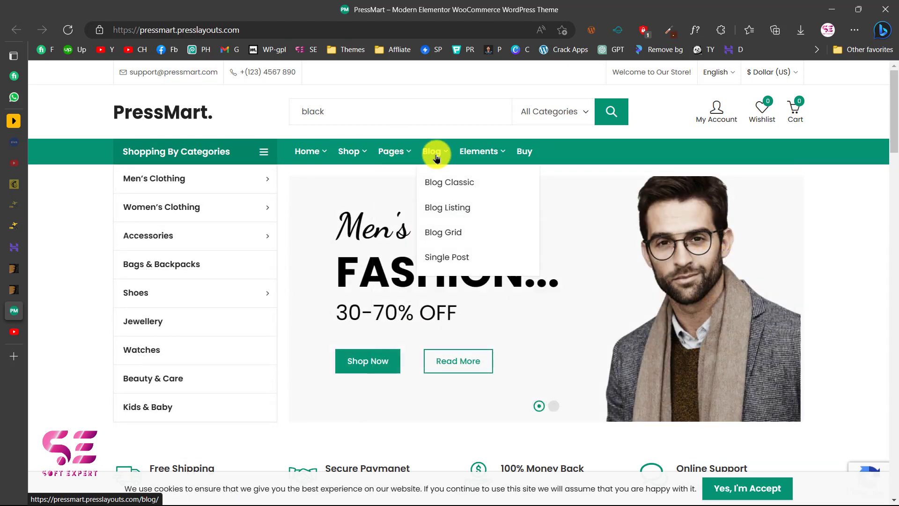
pyautogui.moveTo(479, 148)
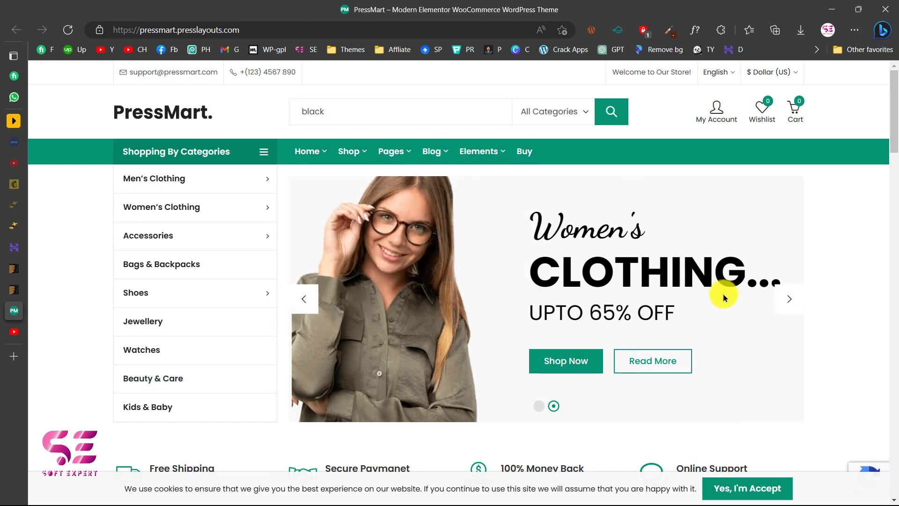
# Show the Men's and Women's Clothing hero slides and advance Hot Deals to its next product.
pyautogui.click(539, 407)
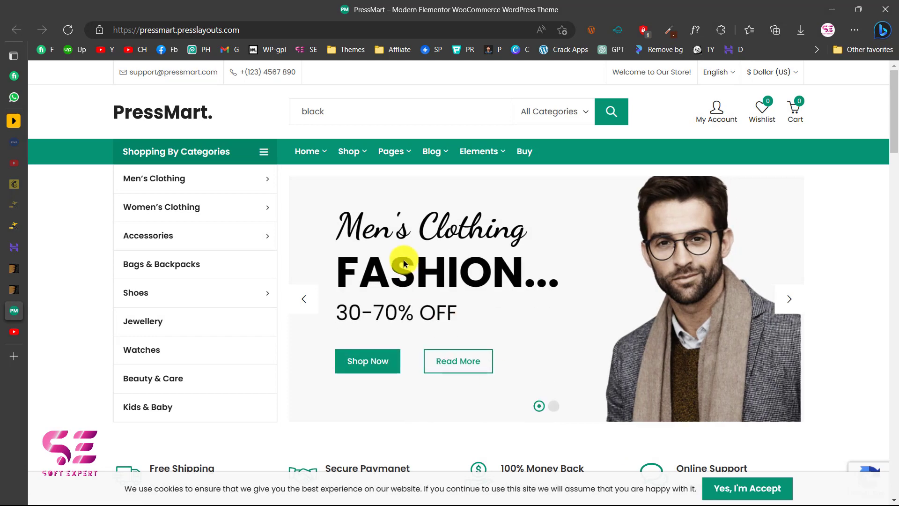
pyautogui.click(554, 406)
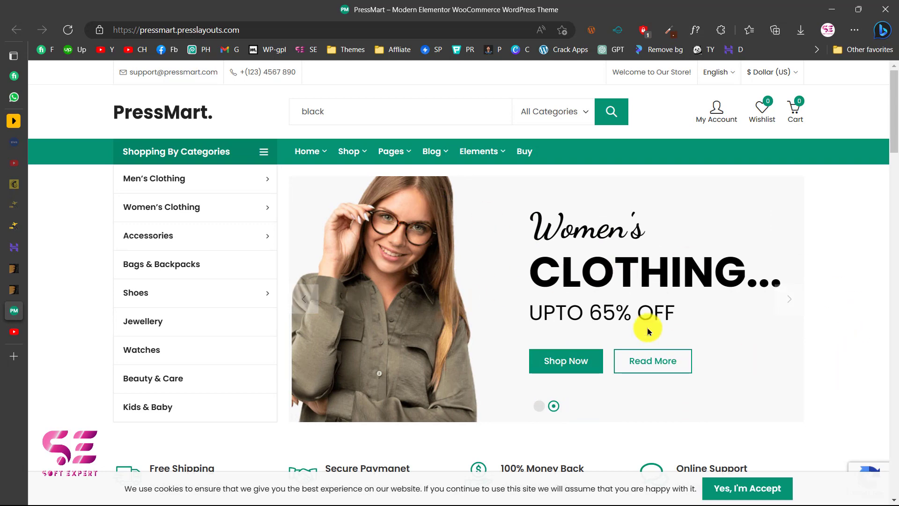
pyautogui.scroll(-6, 800, 381)
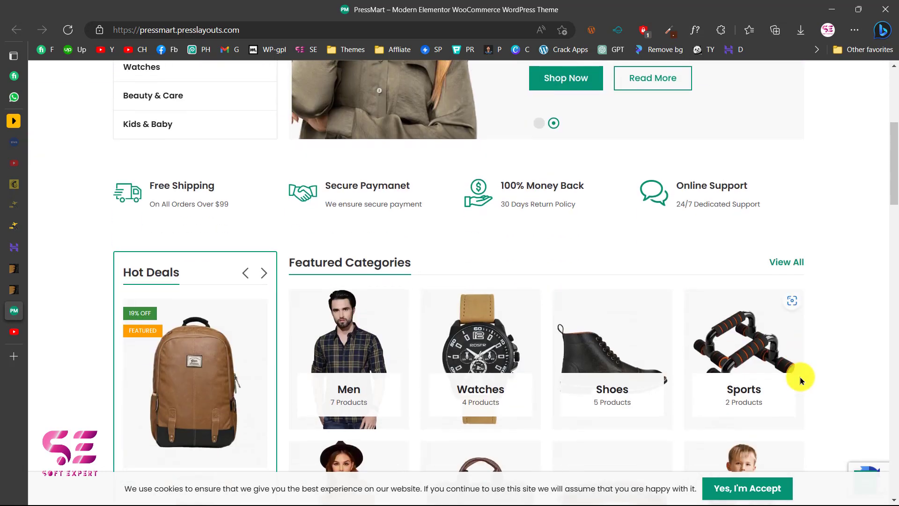
pyautogui.scroll(-3, 498, 246)
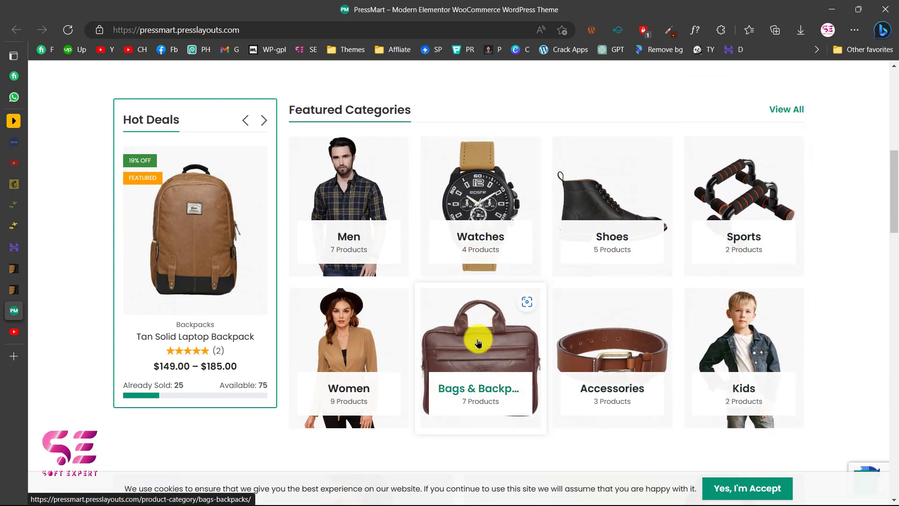
pyautogui.scroll(-4, 481, 351)
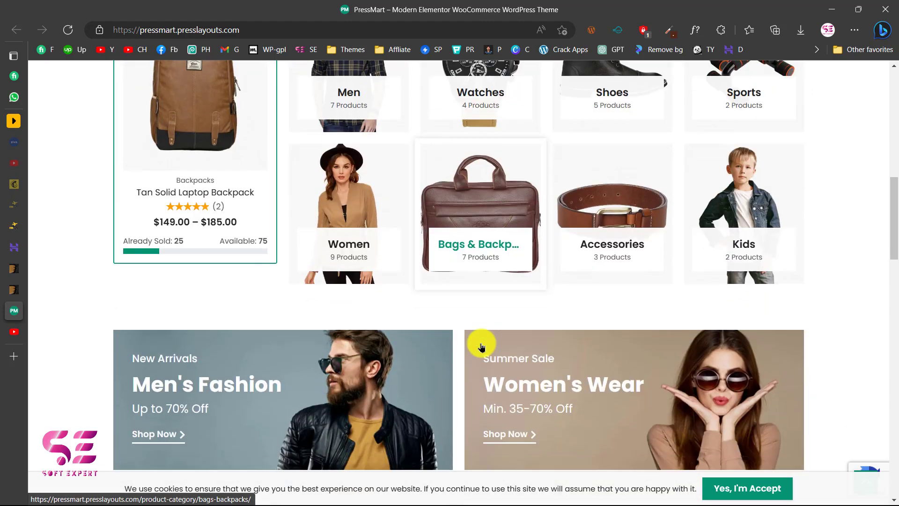
pyautogui.scroll(5, 482, 347)
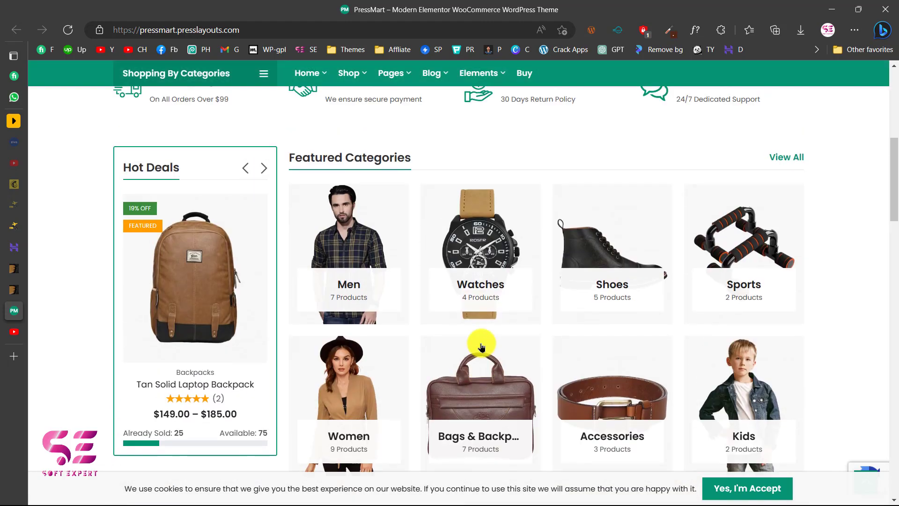
pyautogui.click(263, 170)
pyautogui.scroll(-8, 337, 330)
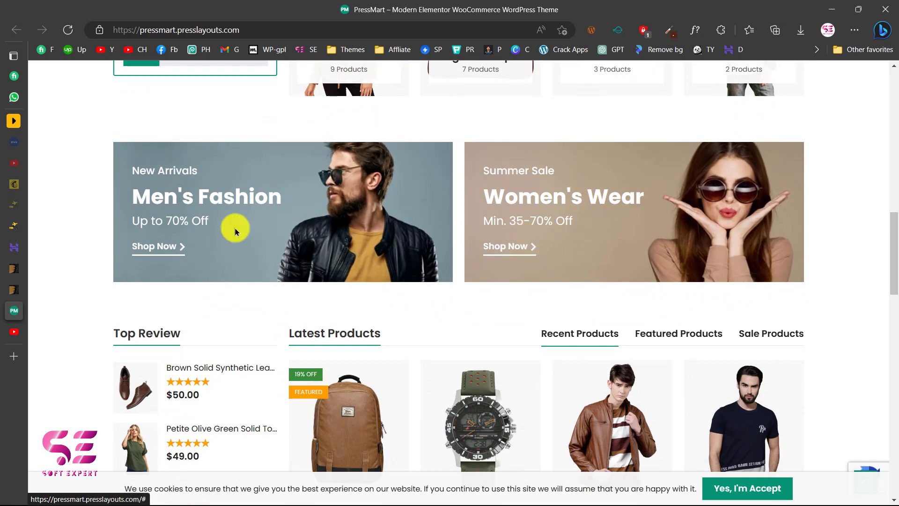
# Switch the Latest Products tabs from Featured Products to Sale Products.
pyautogui.scroll(-4, 527, 216)
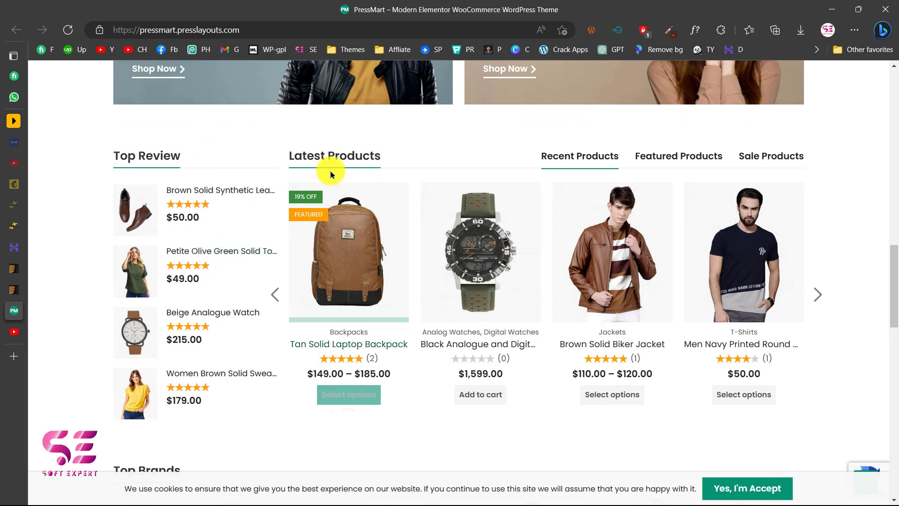
pyautogui.click(673, 160)
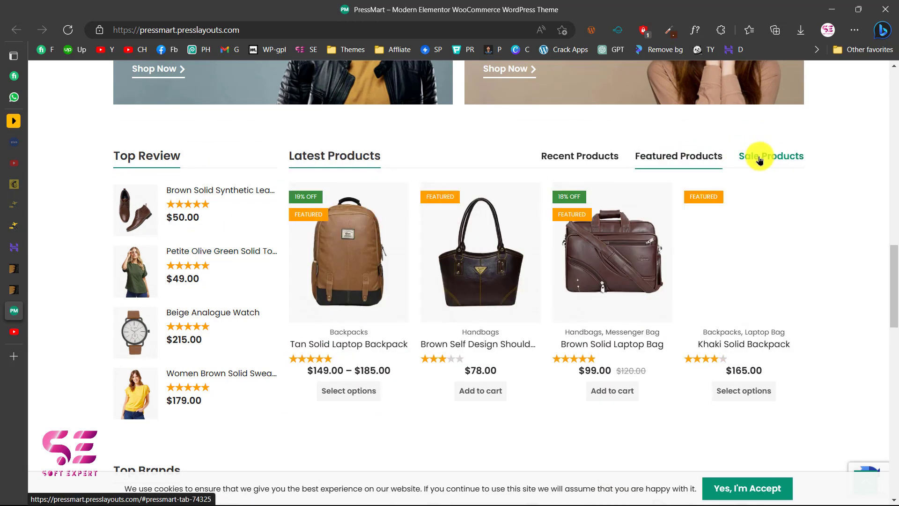
pyautogui.click(764, 156)
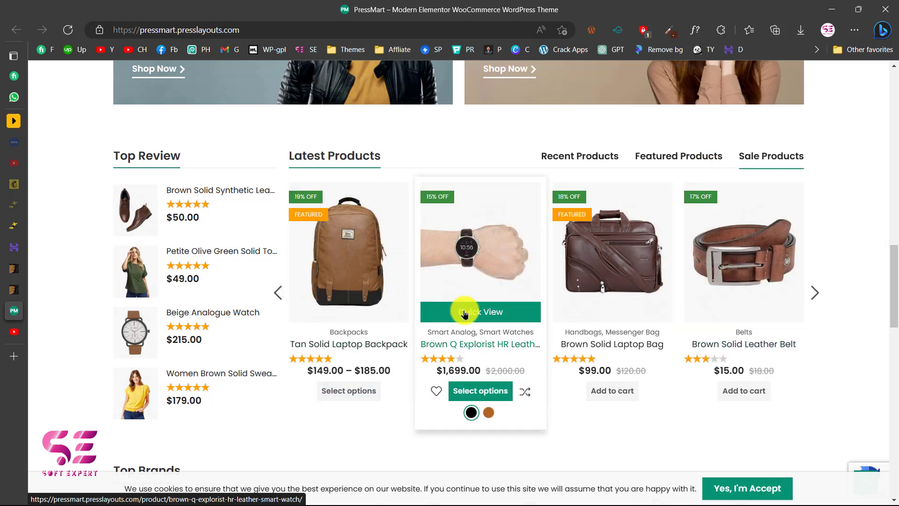
# Quick-view the Brown Q Explorist HR Leather Smart Watch details, then close the preview.
pyautogui.click(464, 312)
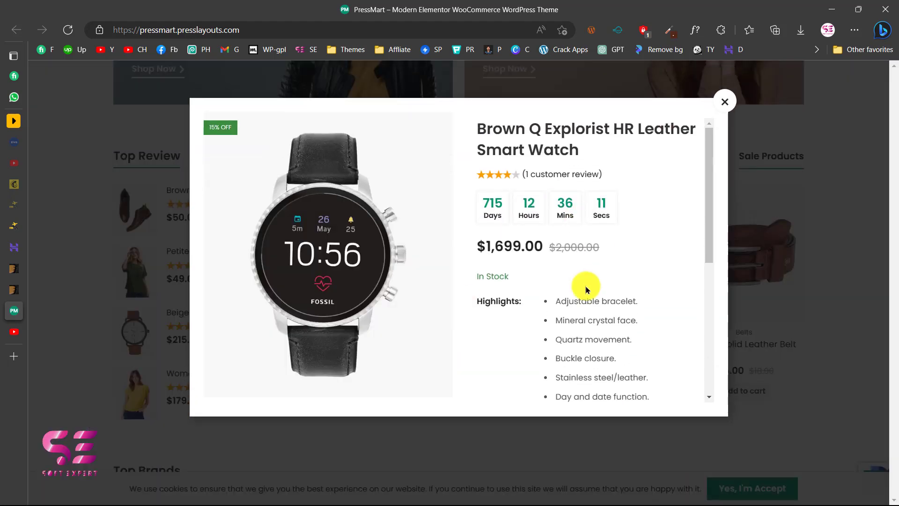
pyautogui.scroll(-5, 608, 326)
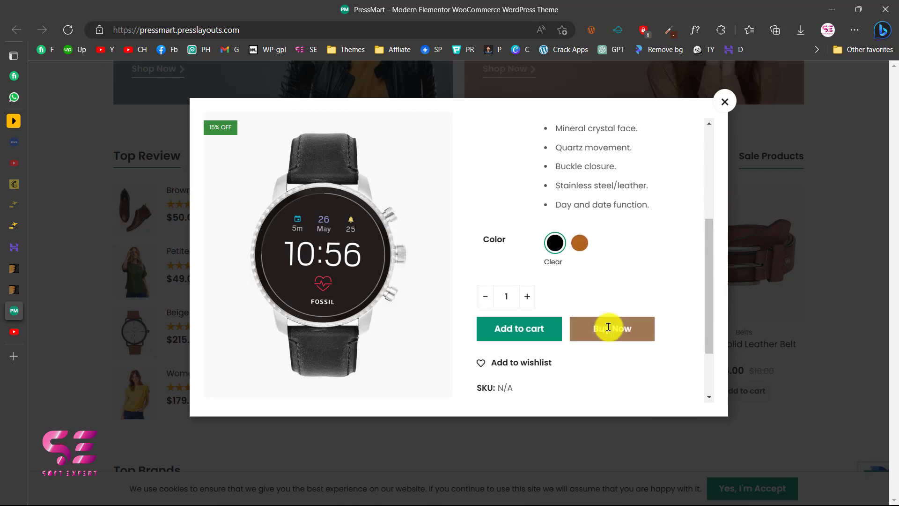
pyautogui.scroll(-2, 604, 319)
pyautogui.scroll(5, 589, 311)
pyautogui.scroll(-5, 591, 305)
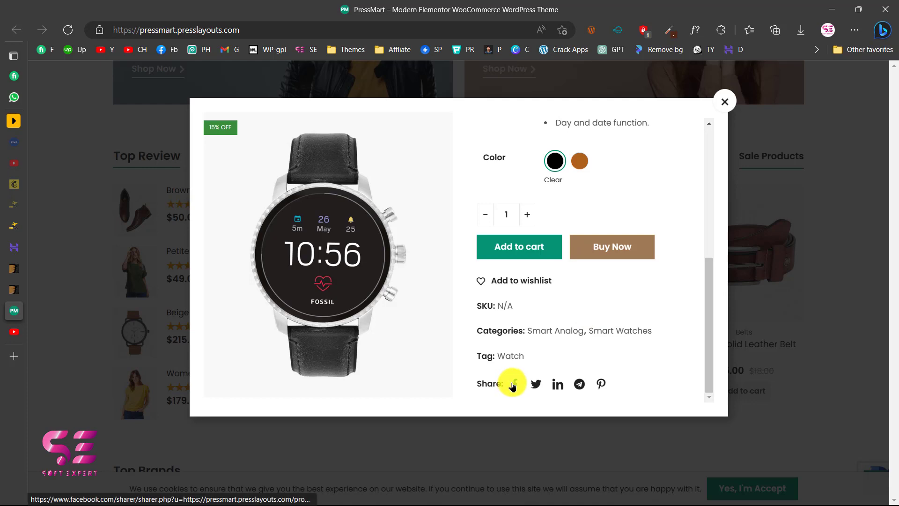
pyautogui.click(723, 103)
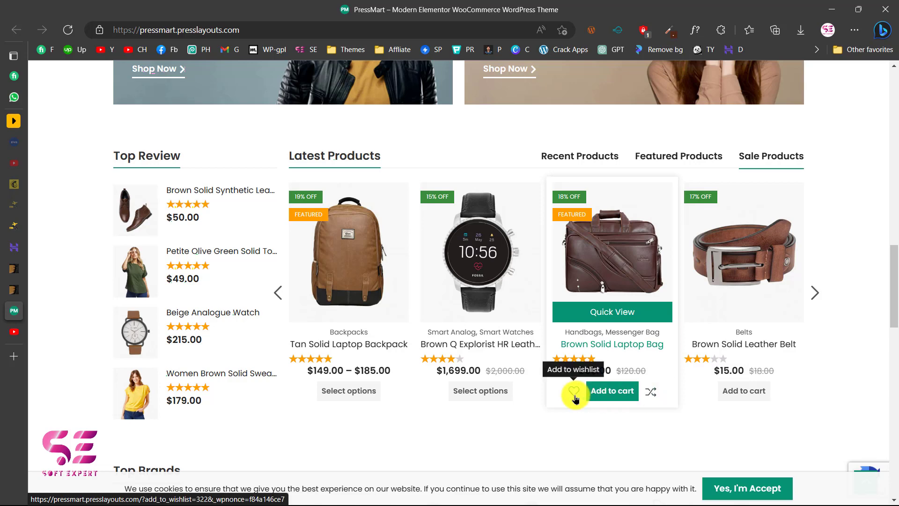
# Advance the Latest News carousel and the customer testimonials to their next items.
pyautogui.scroll(-5, 366, 336)
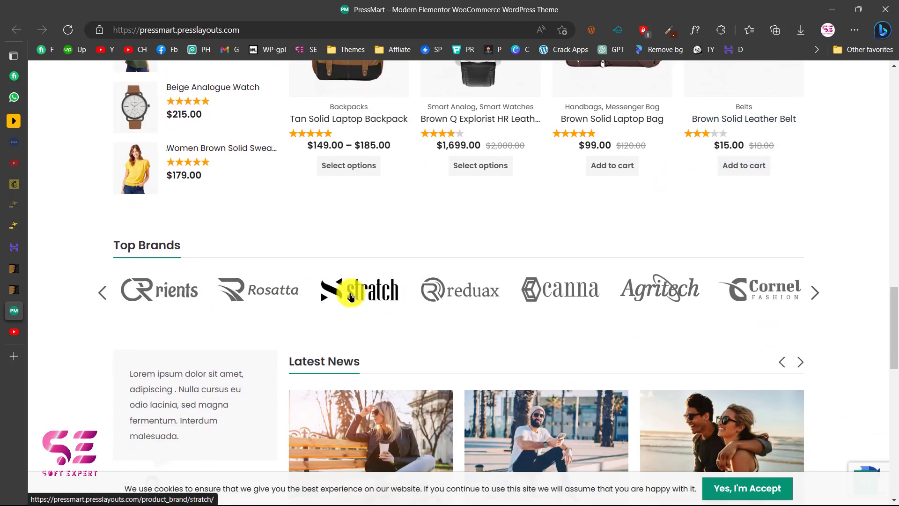
pyautogui.scroll(-4, 351, 296)
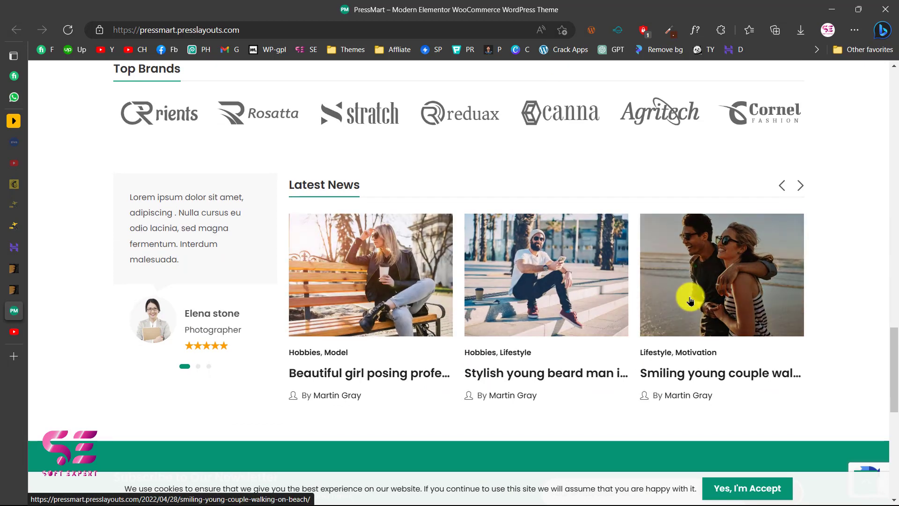
pyautogui.click(801, 186)
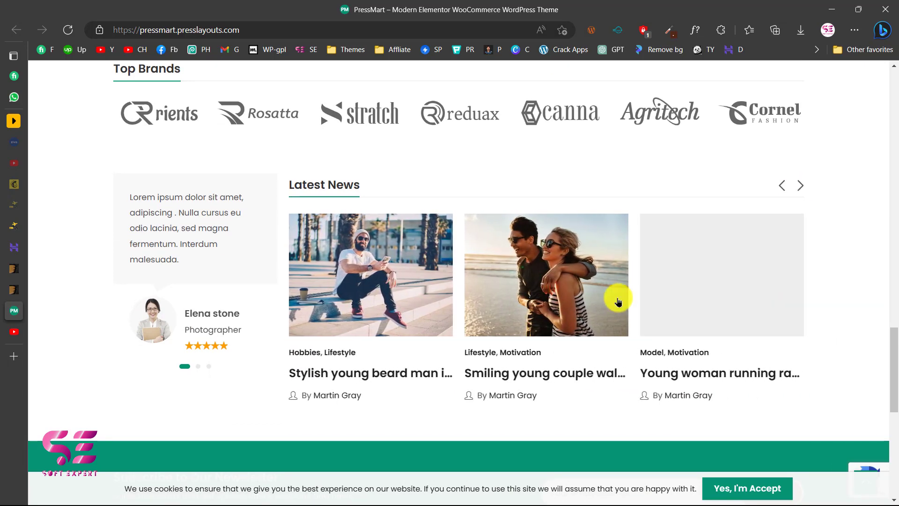
pyautogui.scroll(-1, 619, 302)
pyautogui.click(197, 318)
# Browse down to the footer and back, then return to the PressMart ThemeForest page.
pyautogui.scroll(-2, 242, 325)
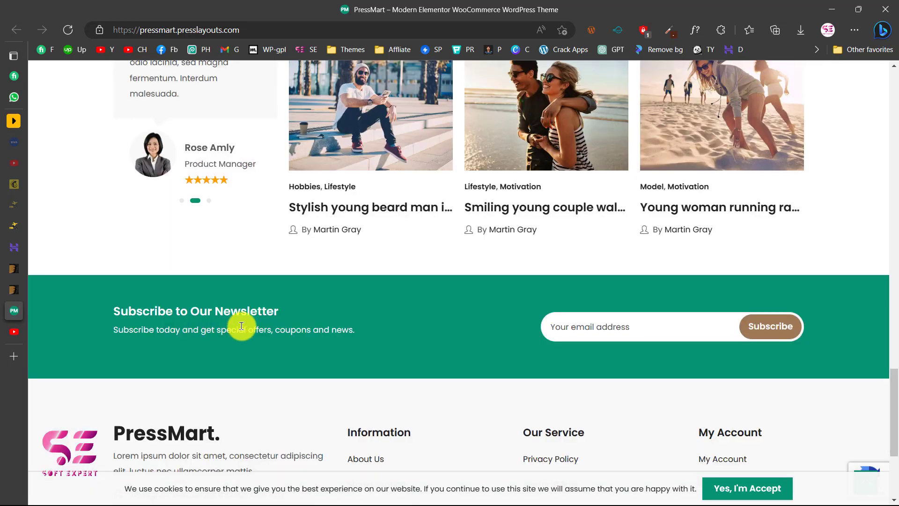
pyautogui.scroll(3, 331, 203)
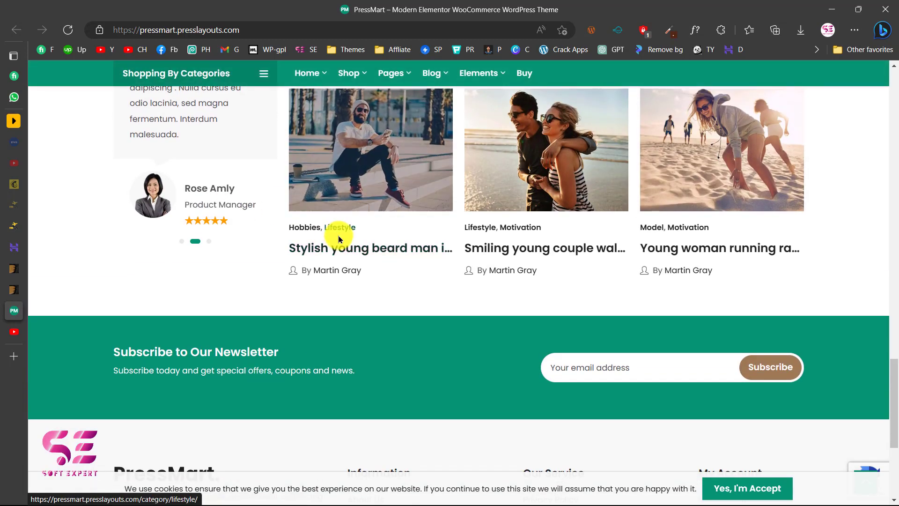
pyautogui.scroll(-4, 338, 235)
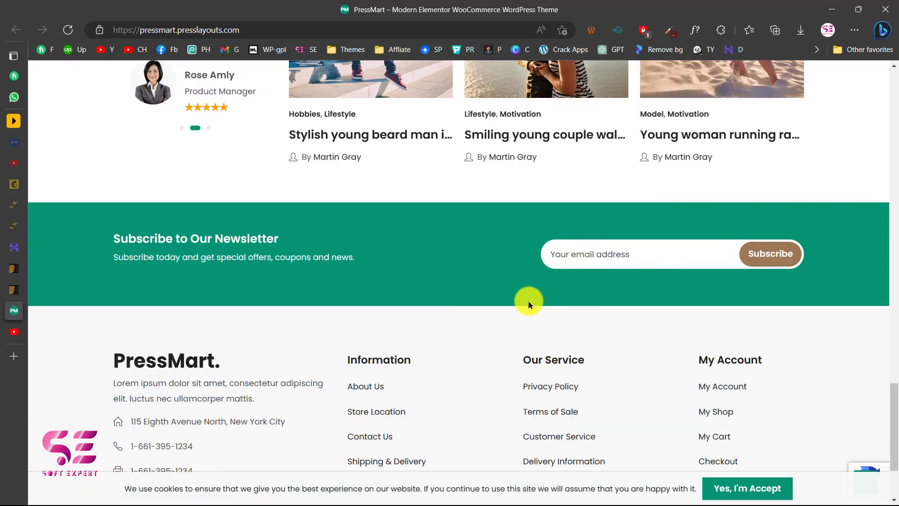
pyautogui.scroll(-2, 523, 296)
pyautogui.scroll(1, 420, 284)
pyautogui.scroll(-1, 420, 284)
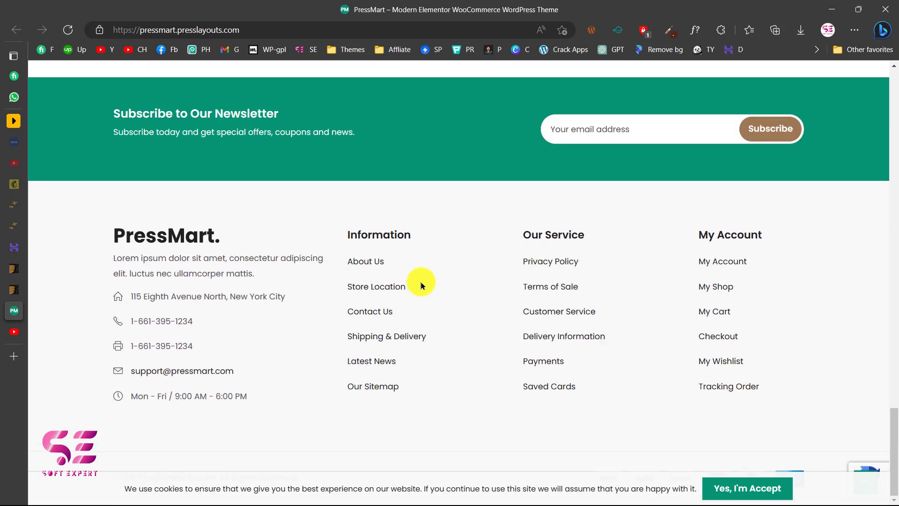
pyautogui.scroll(6, 361, 245)
pyautogui.scroll(10, 360, 244)
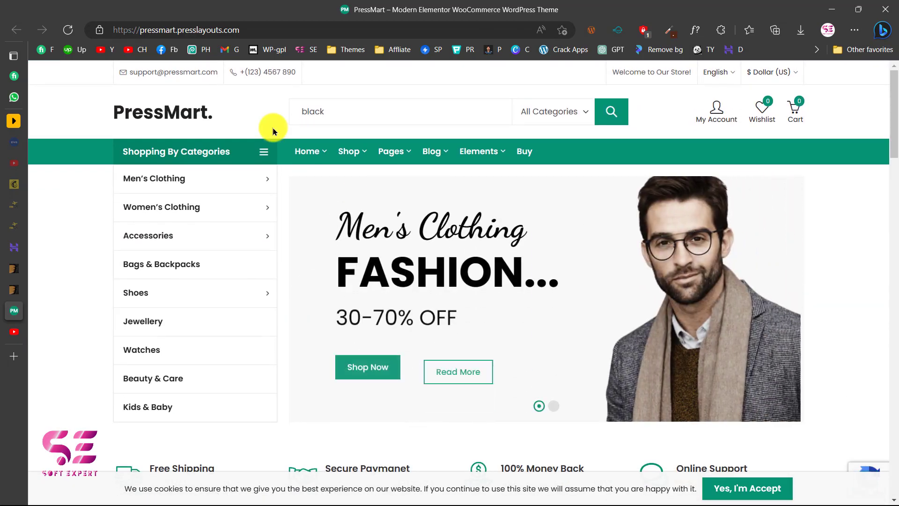
pyautogui.moveTo(310, 156)
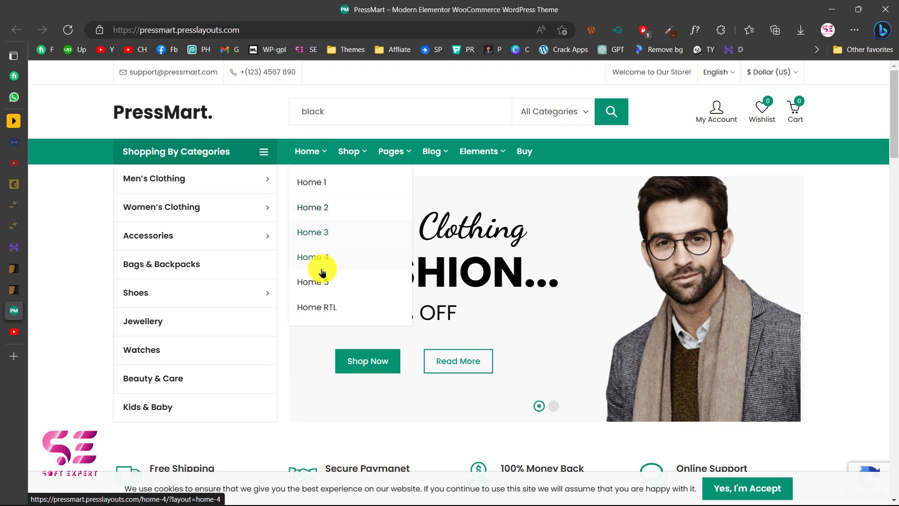
pyautogui.moveTo(345, 160)
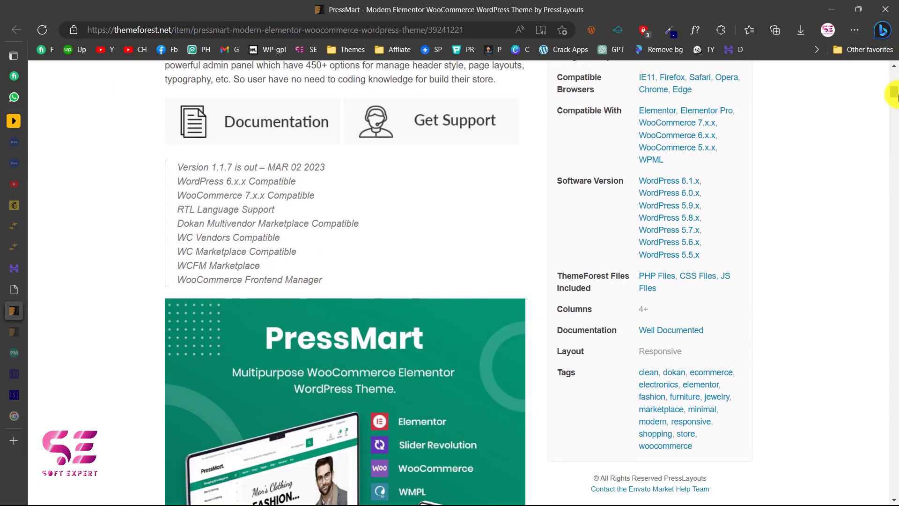
pyautogui.moveTo(894, 90); pyautogui.dragTo(894, 150)
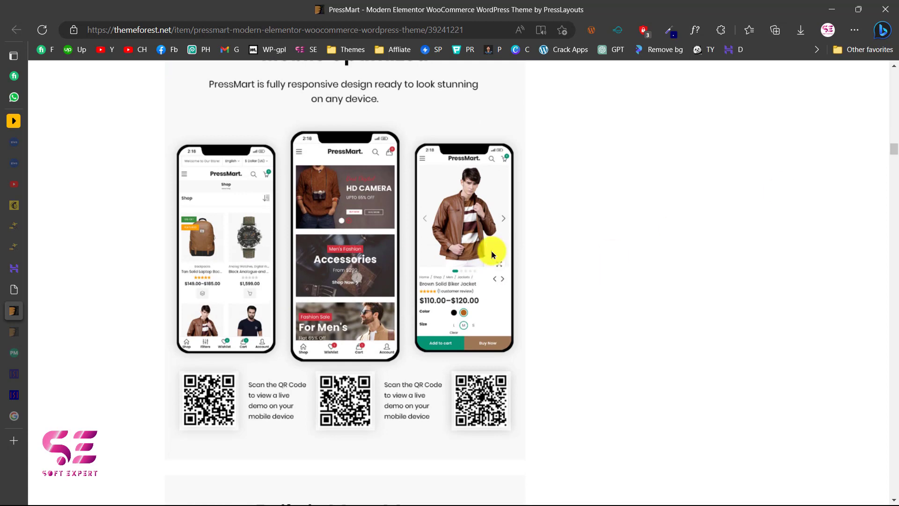
# Scroll the PressMart ThemeForest item page to its Ajax Live Search feature.
pyautogui.scroll(-8, 490, 249)
pyautogui.scroll(-10, 519, 269)
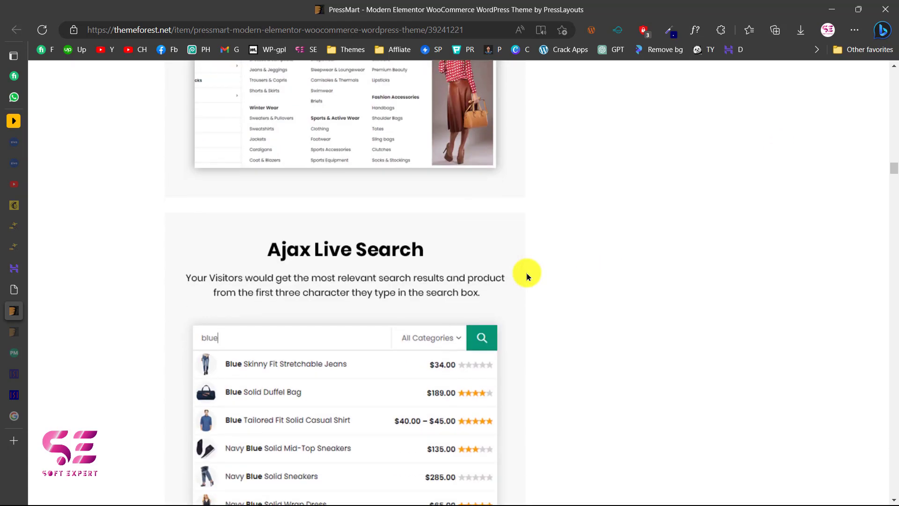
pyautogui.scroll(4, 526, 276)
pyautogui.scroll(1, 526, 277)
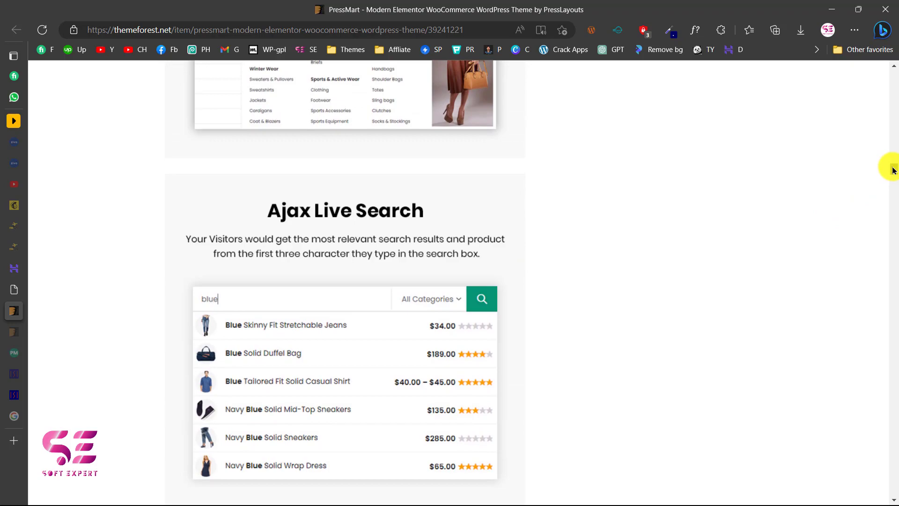
pyautogui.moveTo(894, 170); pyautogui.dragTo(894, 121)
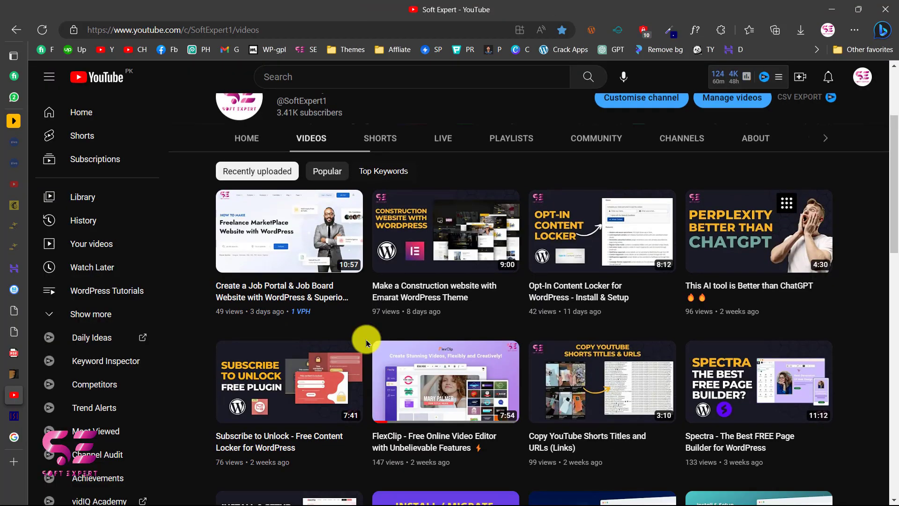
# Scroll through the YouTube channel's Videos tab to view its uploads.
pyautogui.scroll(-6, 366, 339)
pyautogui.scroll(-8, 366, 342)
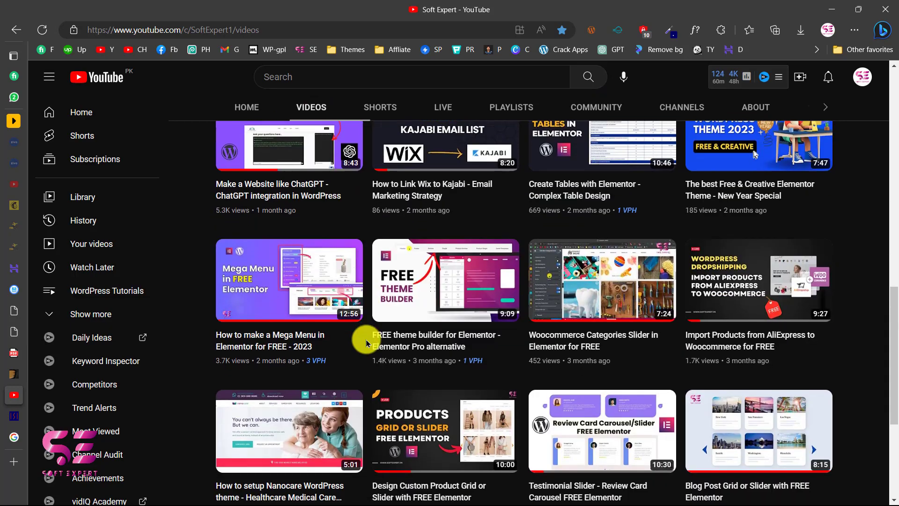
pyautogui.scroll(-2, 366, 343)
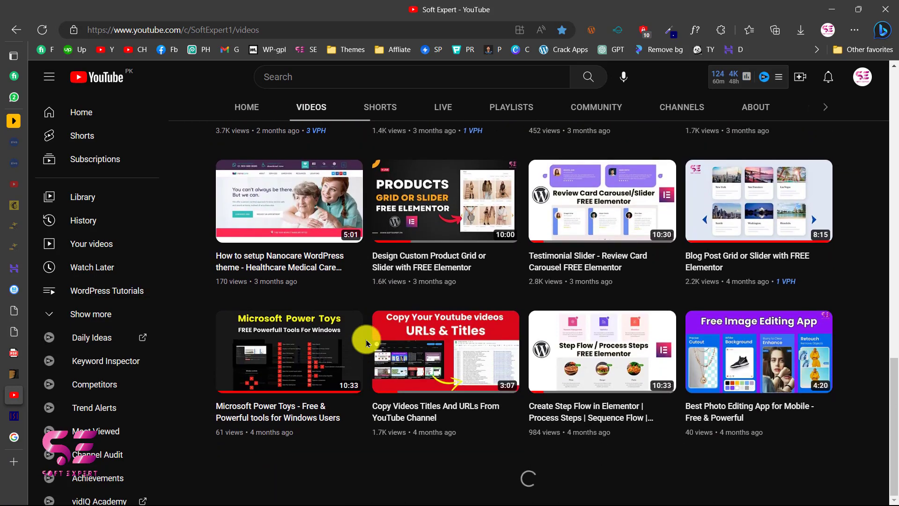
pyautogui.scroll(1, 366, 343)
pyautogui.scroll(-3, 367, 343)
pyautogui.scroll(-7, 366, 343)
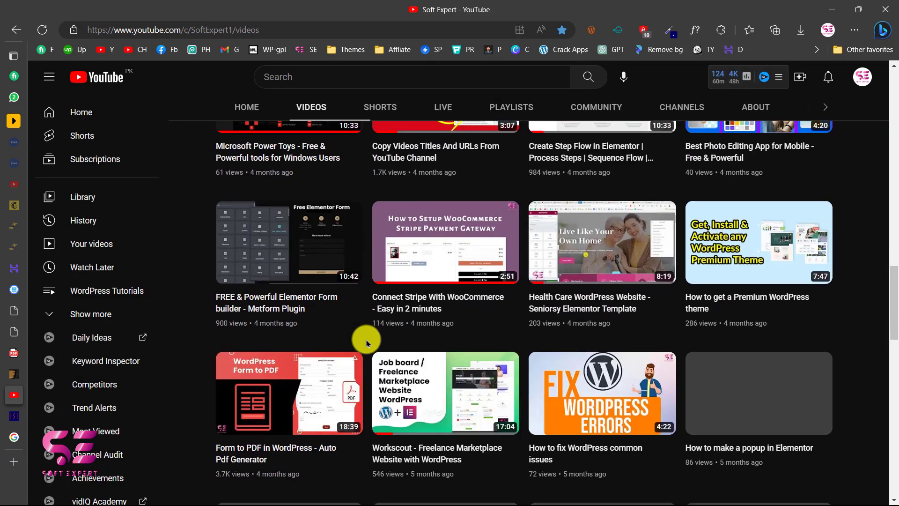
pyautogui.scroll(-6, 367, 339)
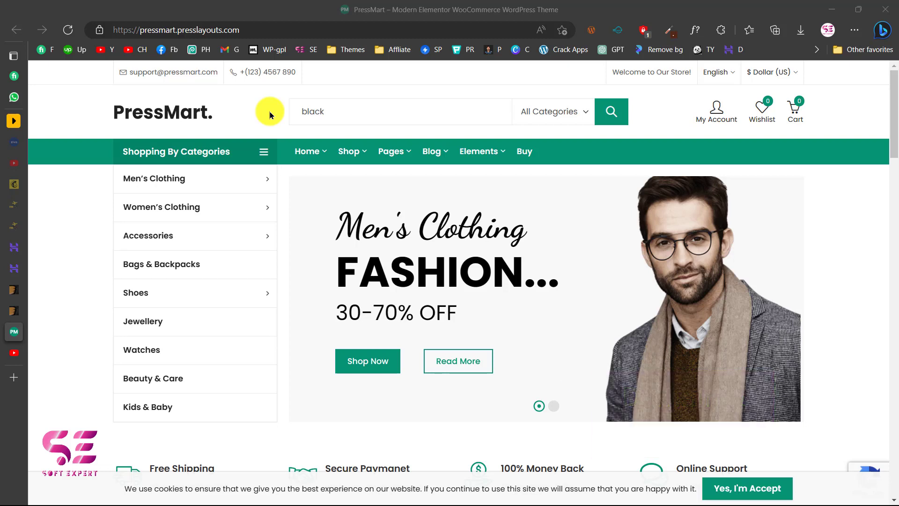
# Open Hostinger's WordPress Hosting page from the Hosting menu.
pyautogui.click(14, 246)
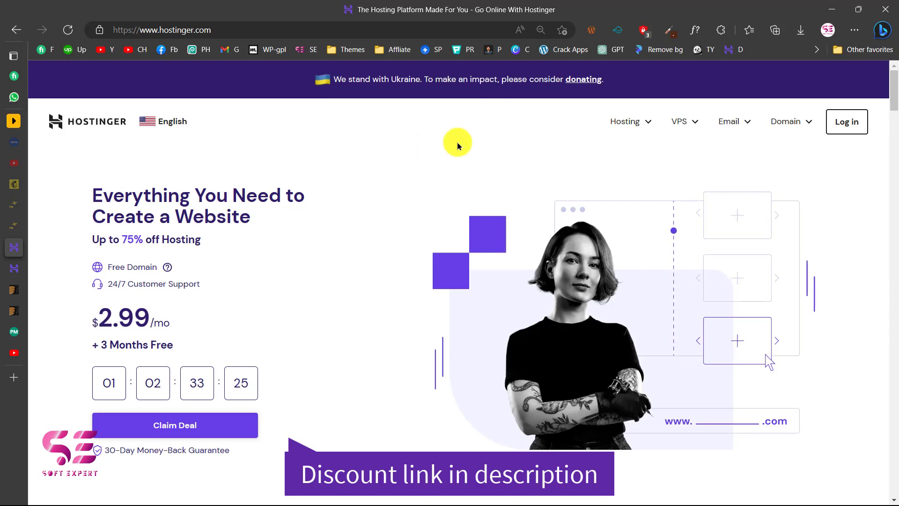
pyautogui.click(626, 121)
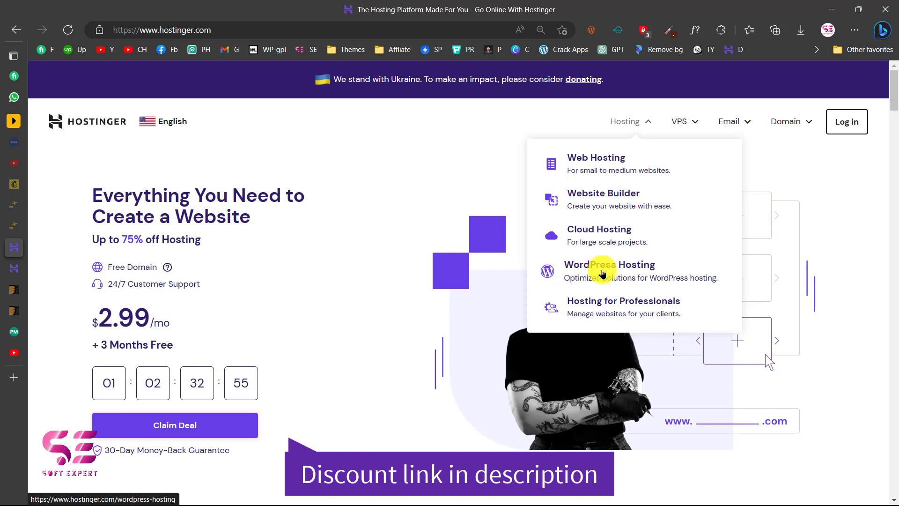
pyautogui.click(612, 271)
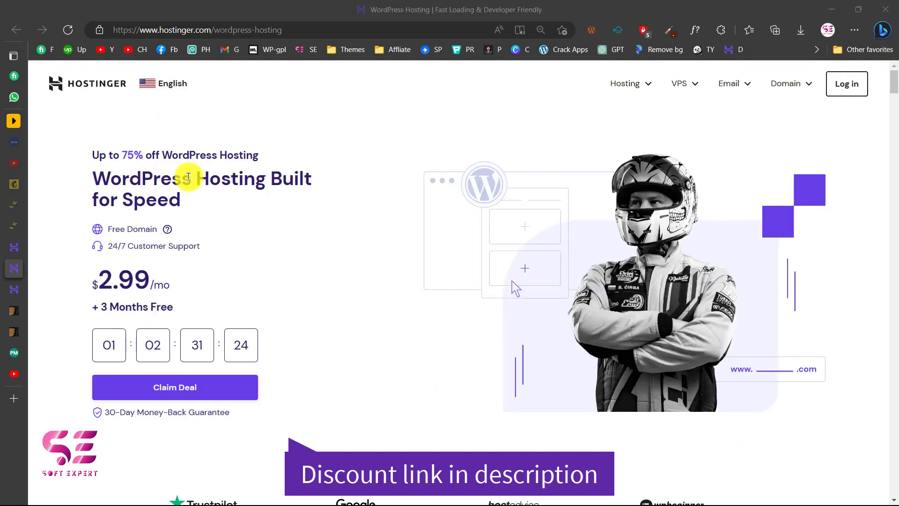
# Compare the Single $1.99, Starter $2.99, Business $3.99 and Pro $9.99 WordPress plans.
pyautogui.scroll(-2, 267, 256)
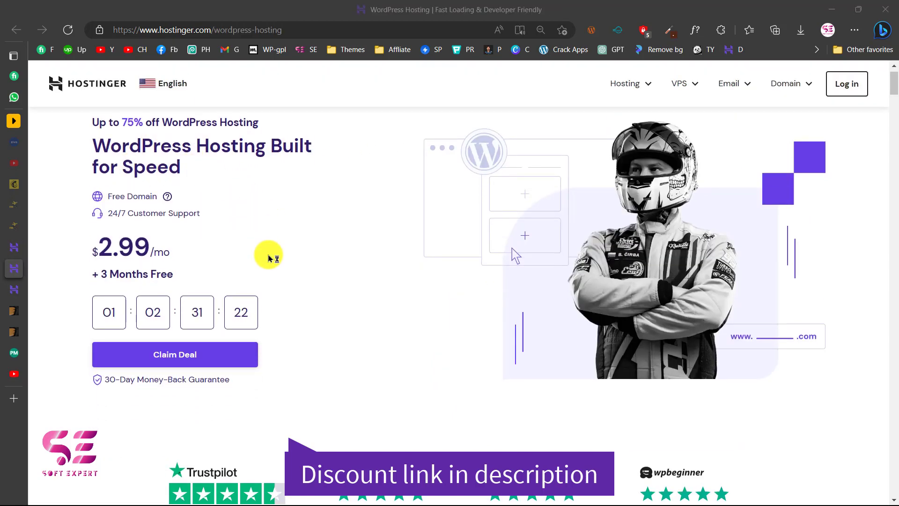
pyautogui.scroll(-10, 381, 337)
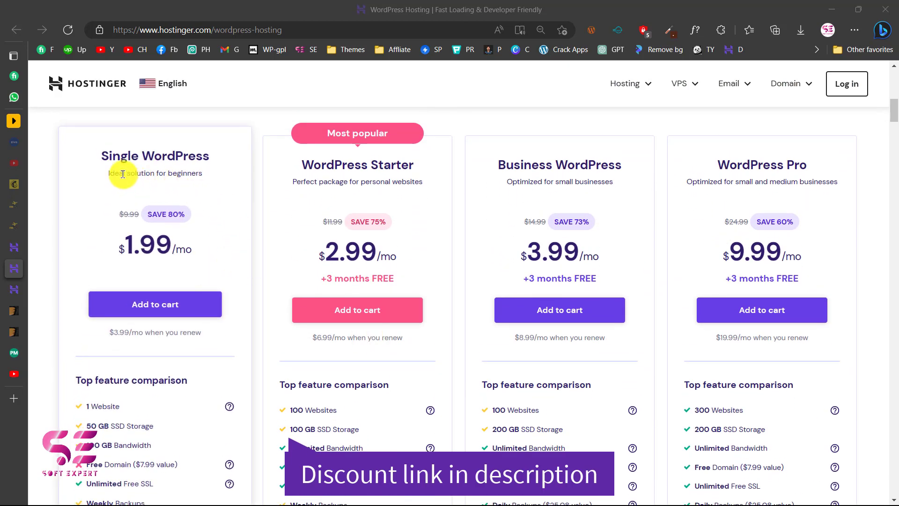
pyautogui.scroll(-2, 200, 268)
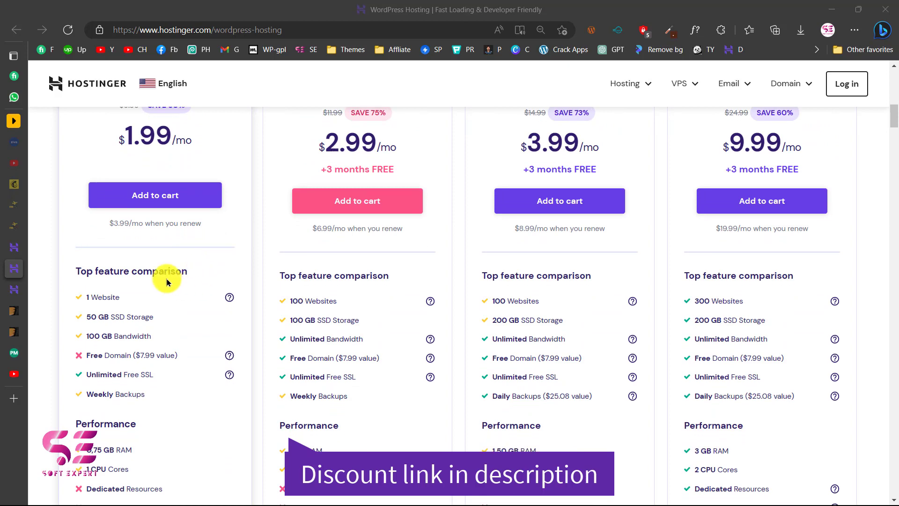
pyautogui.scroll(2, 449, 270)
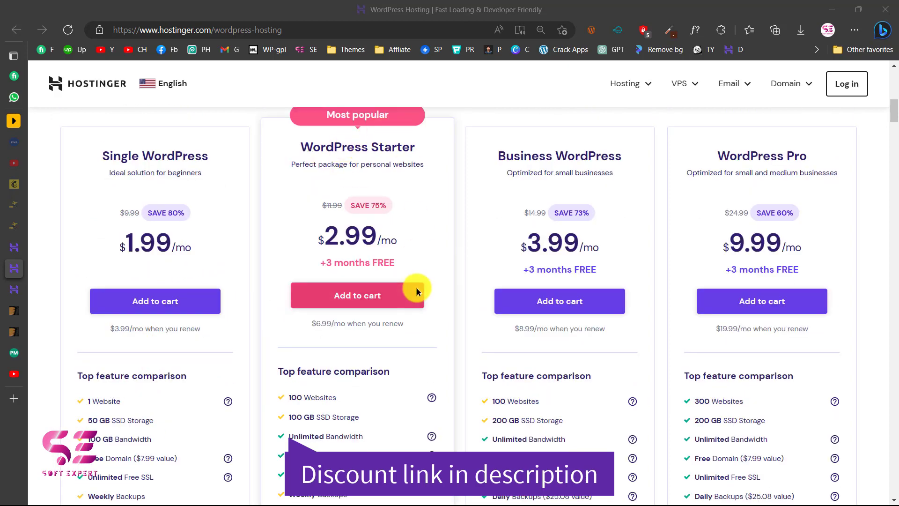
pyautogui.scroll(-2, 440, 289)
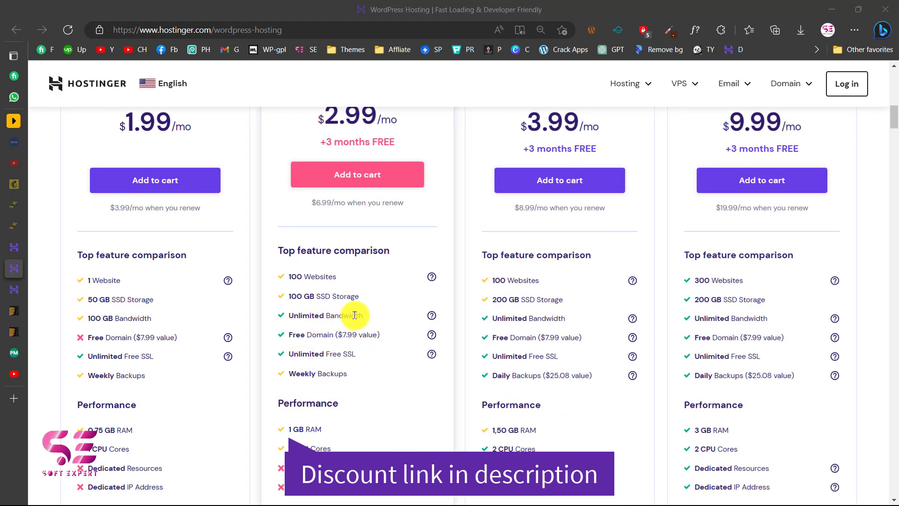
pyautogui.scroll(3, 354, 315)
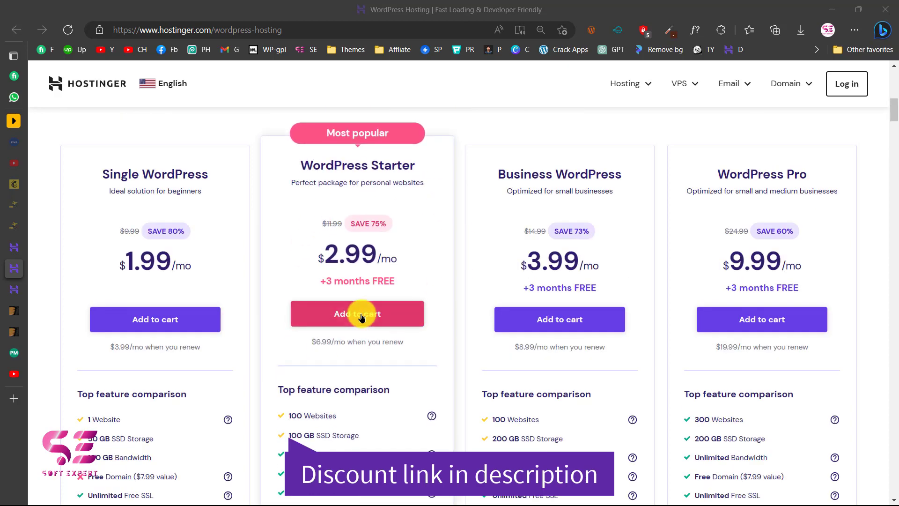
# Add WordPress Starter to the cart, look over the 48-month checkout, then return to hPanel home.
pyautogui.click(380, 318)
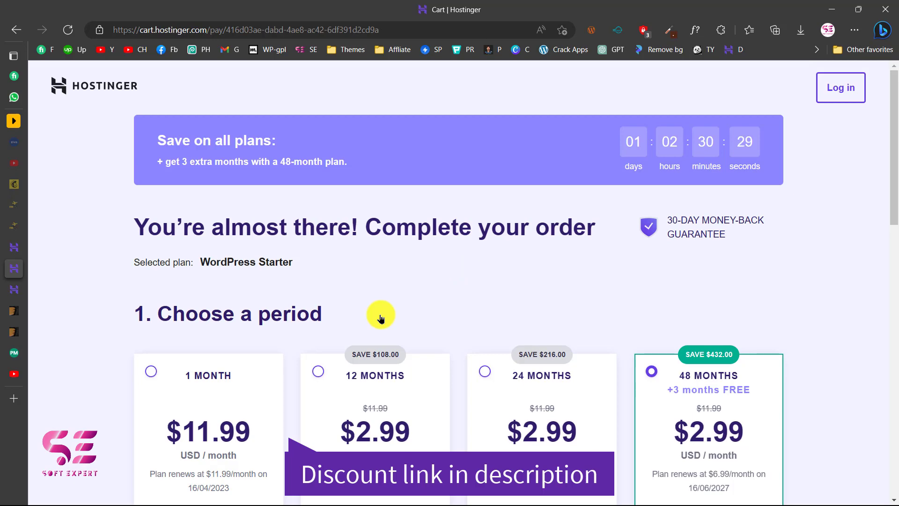
pyautogui.scroll(-4, 424, 277)
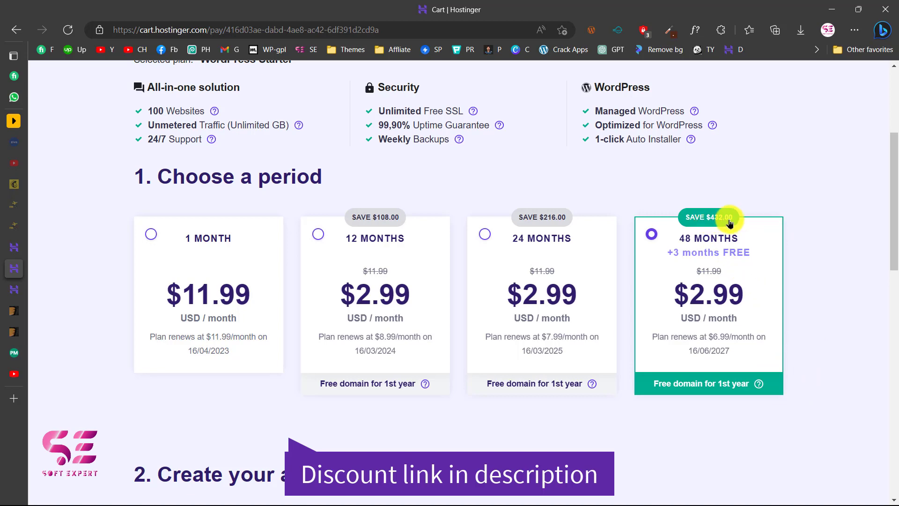
pyautogui.scroll(-1, 707, 319)
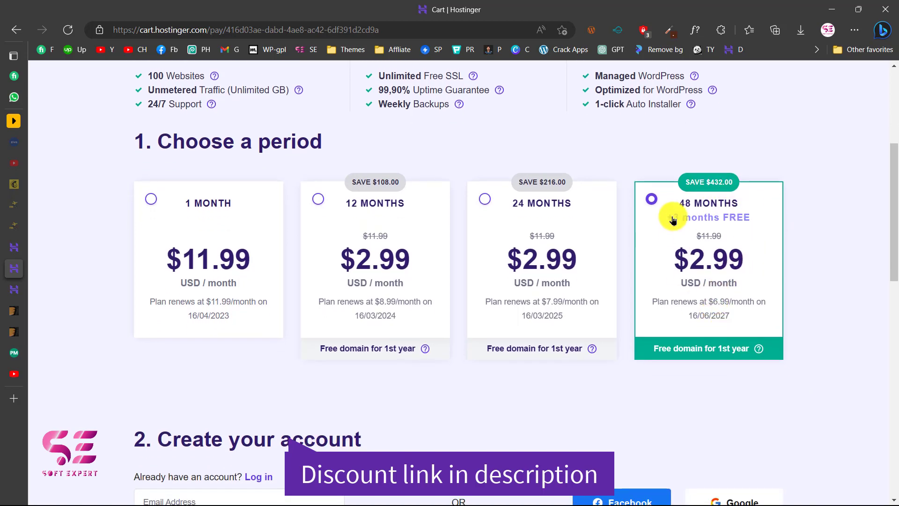
pyautogui.scroll(-5, 712, 328)
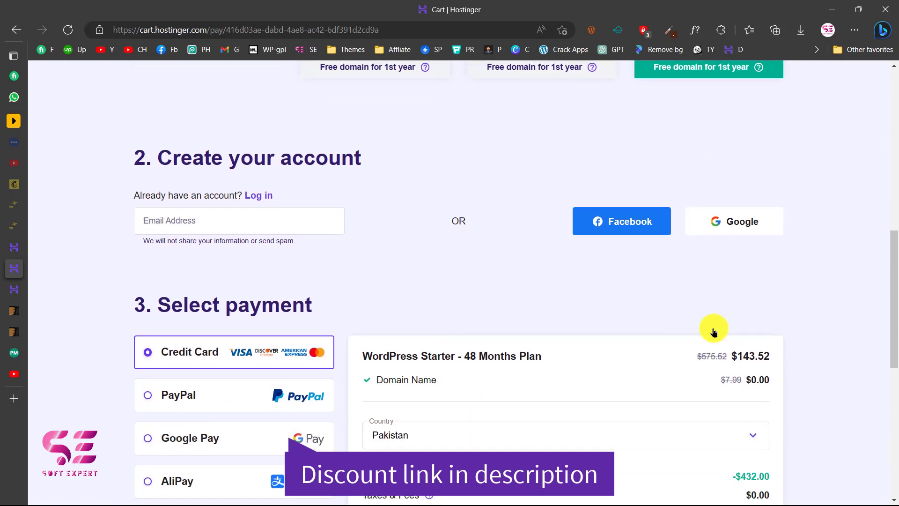
pyautogui.scroll(-1, 713, 332)
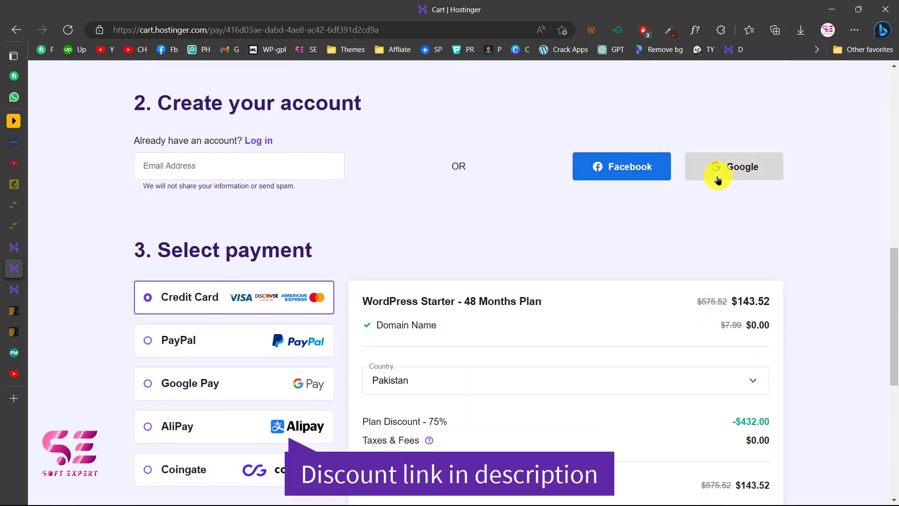
pyautogui.scroll(-2, 460, 216)
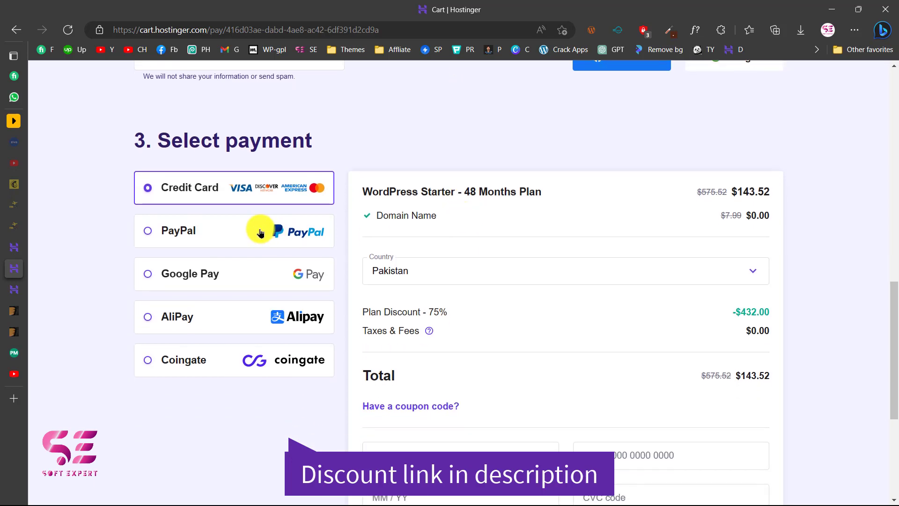
pyautogui.scroll(-1, 419, 234)
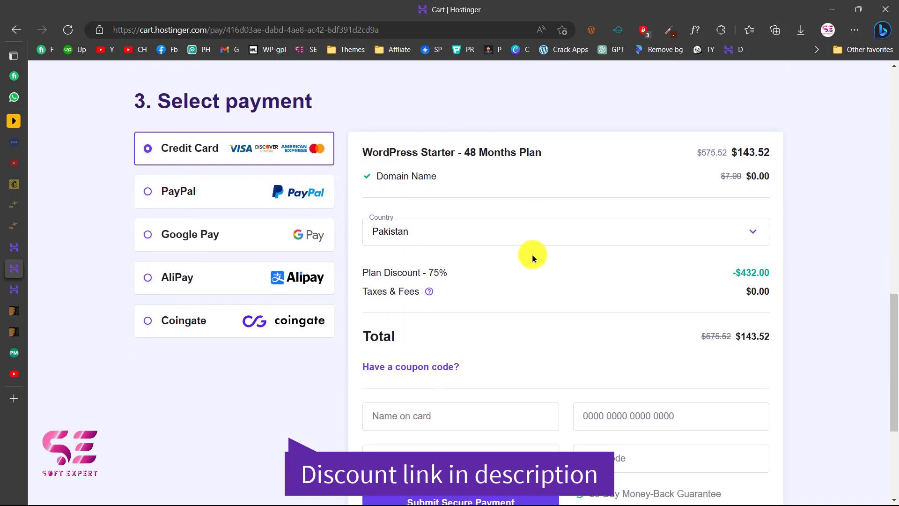
pyautogui.scroll(-1, 533, 258)
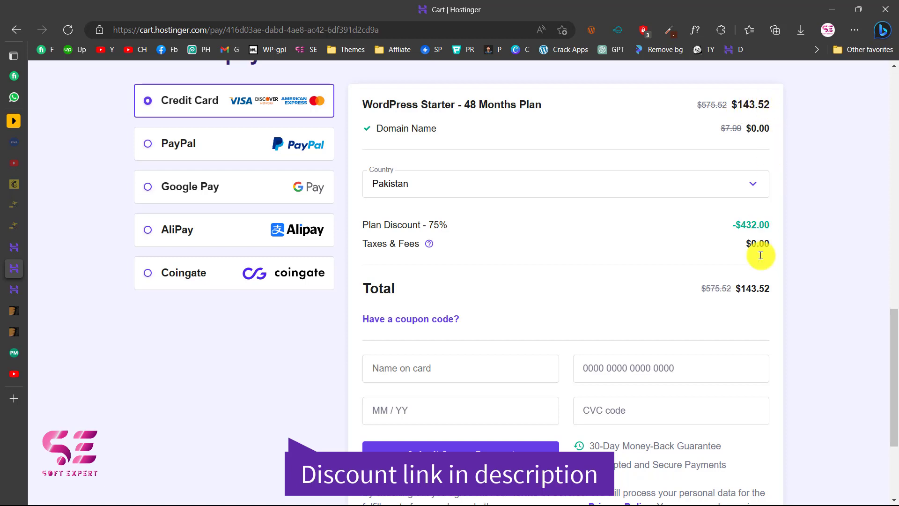
pyautogui.scroll(-1, 739, 291)
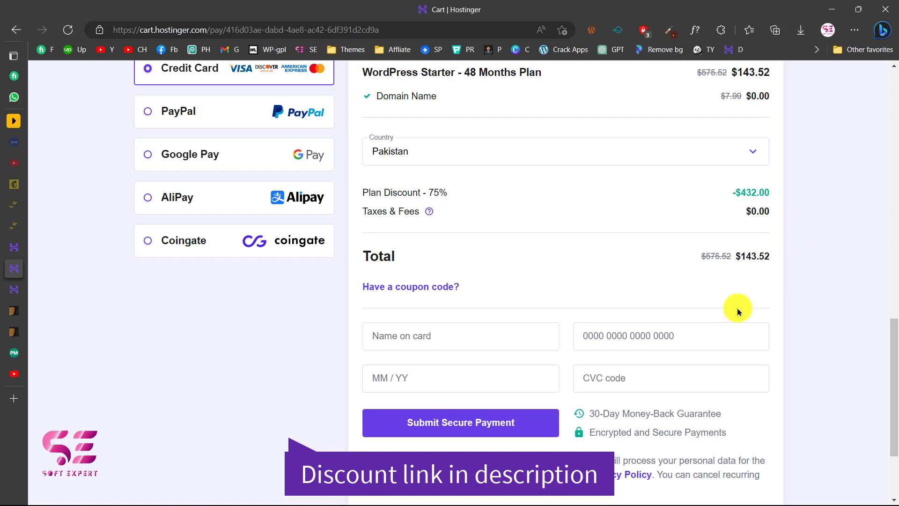
pyautogui.scroll(-1, 703, 295)
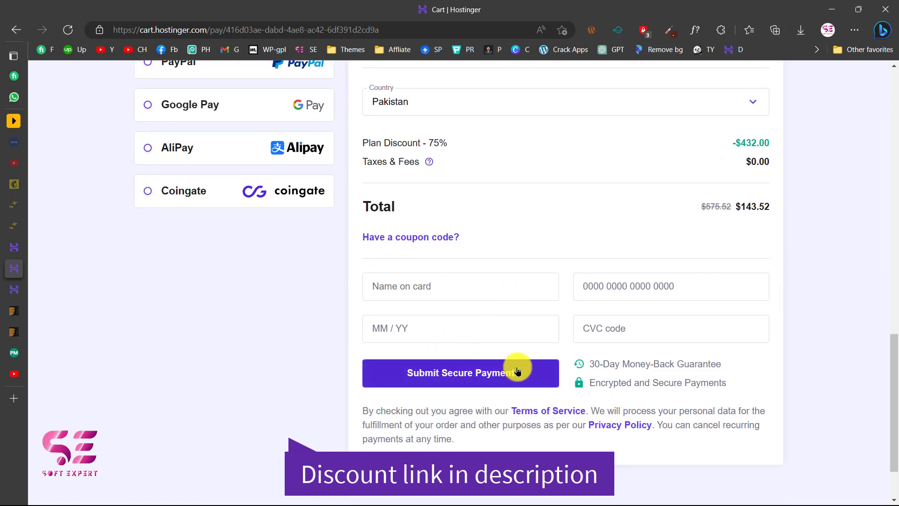
pyautogui.scroll(8, 517, 370)
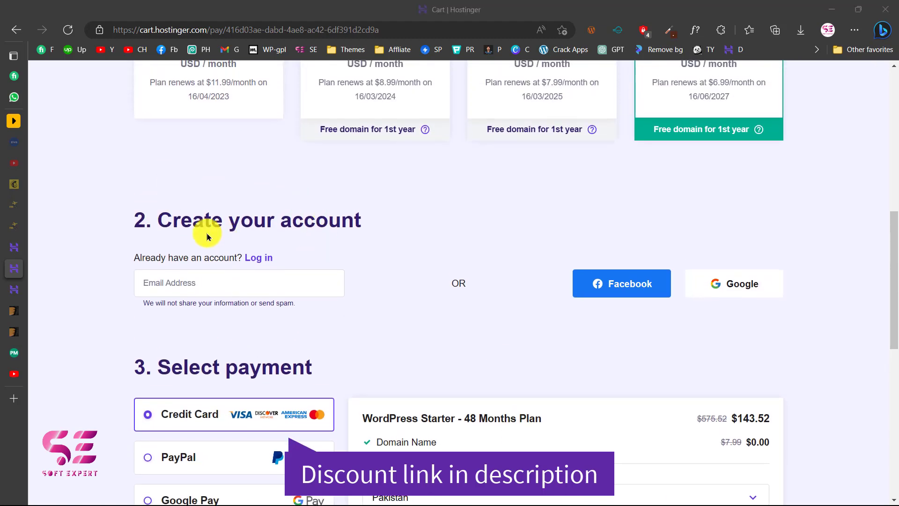
pyautogui.click(14, 288)
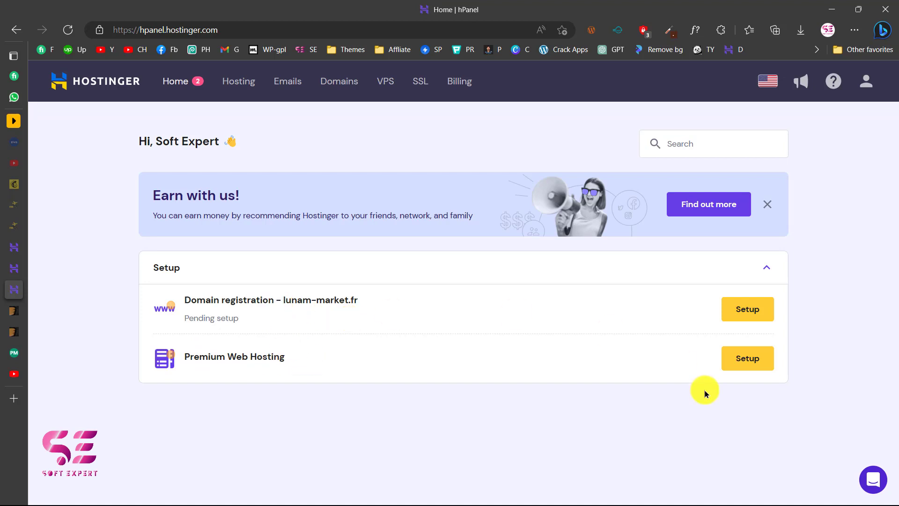
# Start Premium Web Hosting setup, answer that the site is for and built by myself, and skip the survey.
pyautogui.click(758, 364)
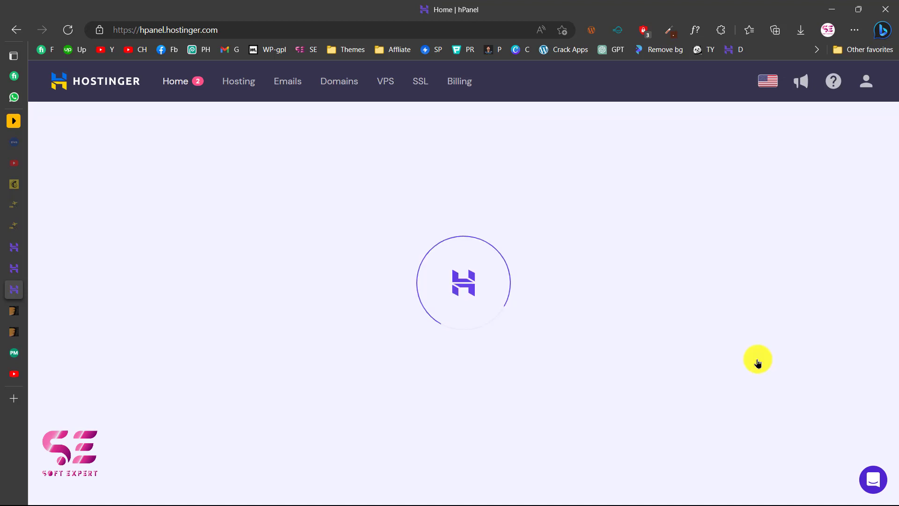
pyautogui.click(458, 413)
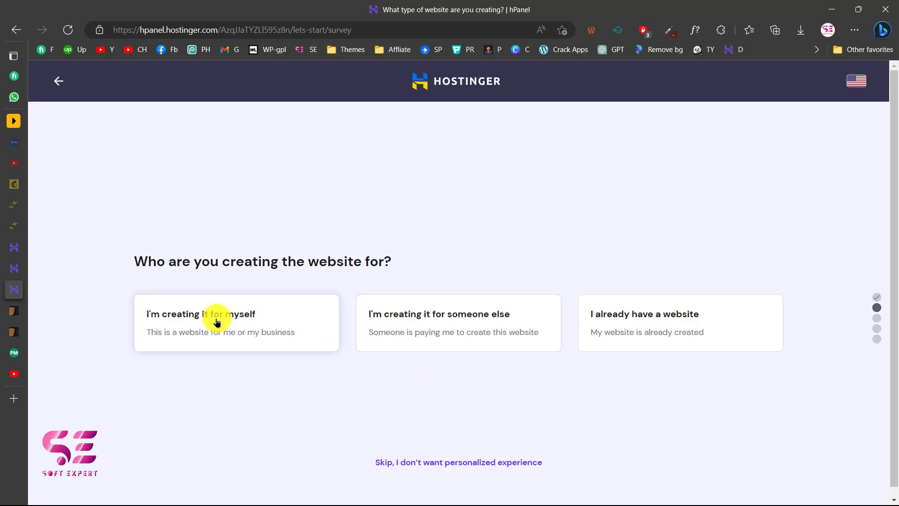
pyautogui.click(284, 317)
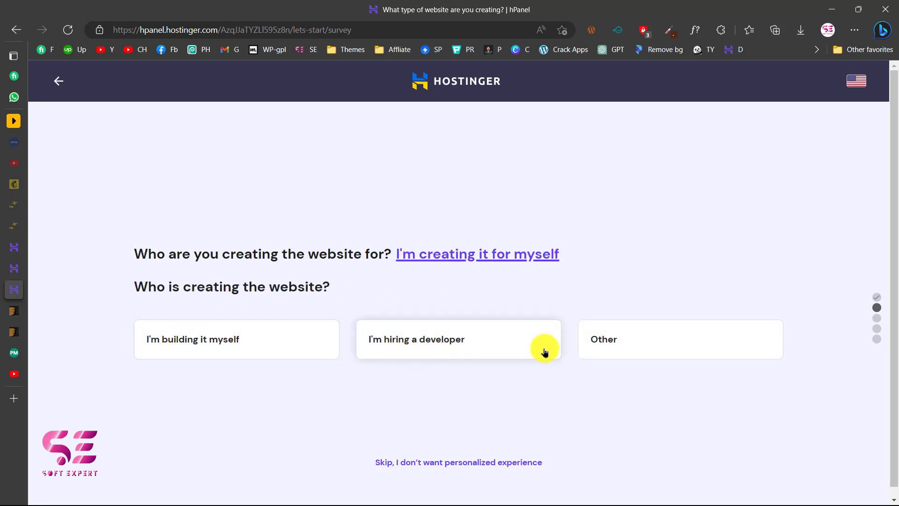
pyautogui.click(248, 342)
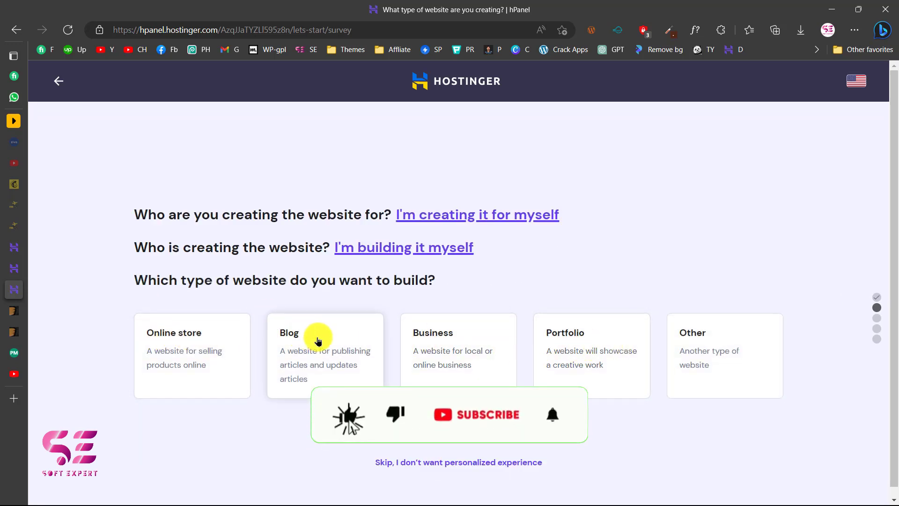
pyautogui.click(432, 462)
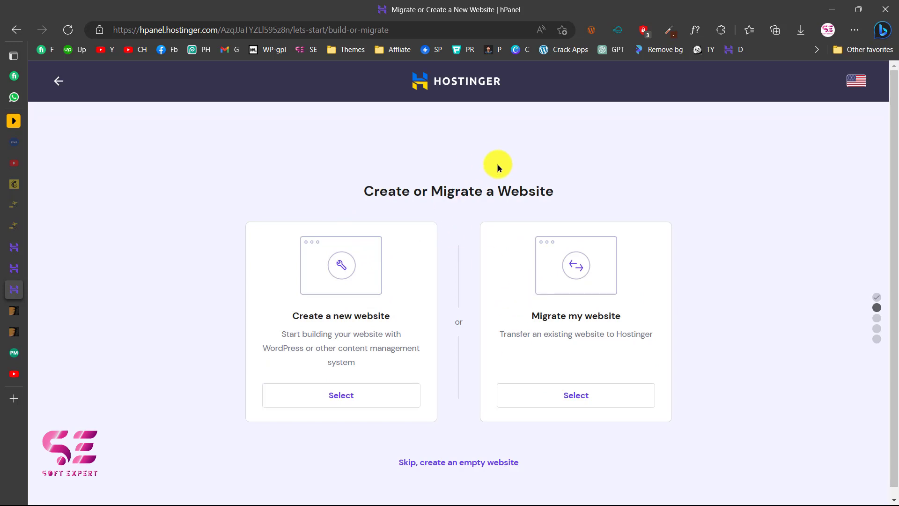
# Create a new website using WordPress as the platform.
pyautogui.click(342, 396)
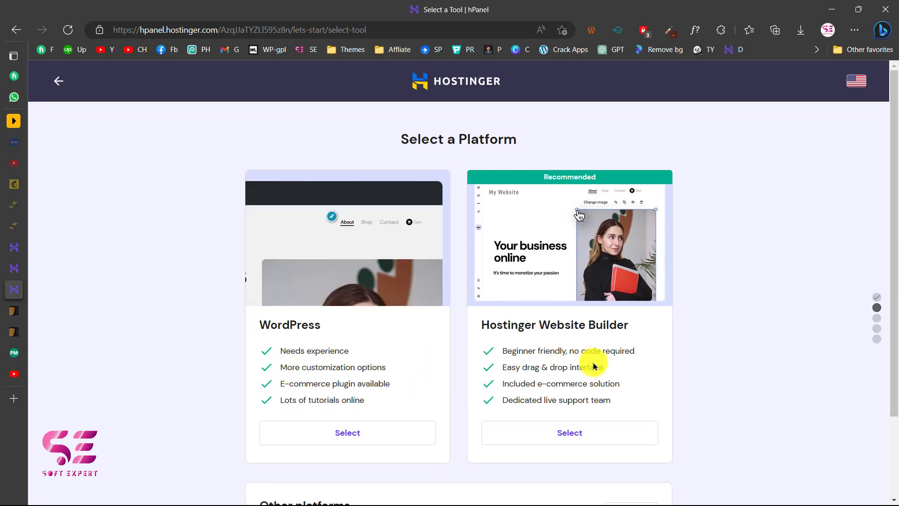
pyautogui.scroll(-2, 593, 365)
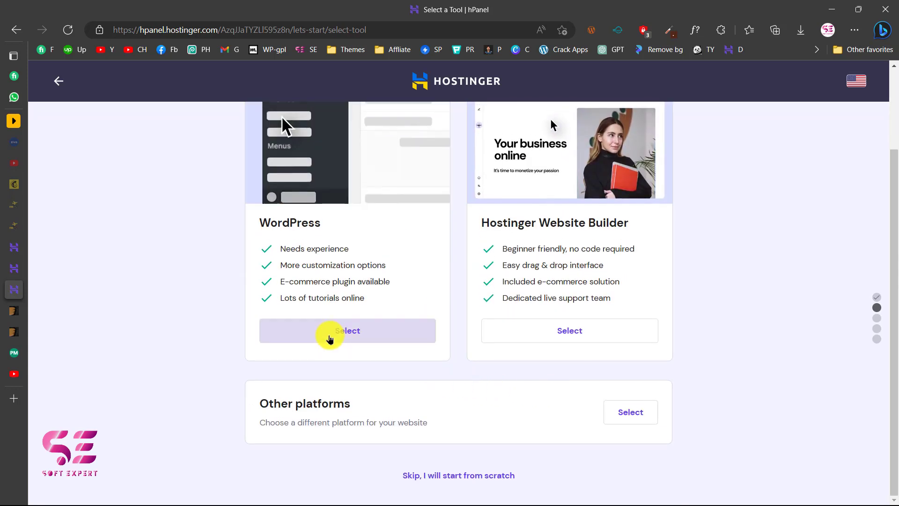
pyautogui.click(356, 337)
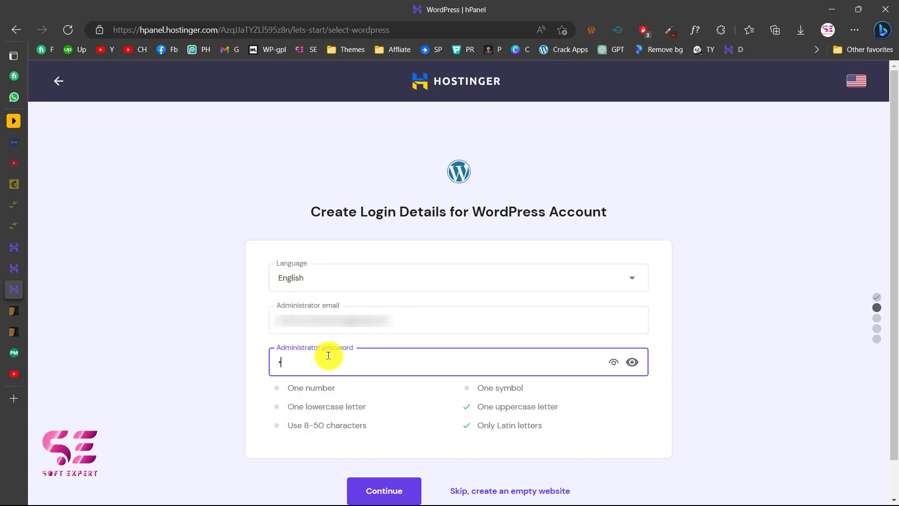
# Complete the administrator password and confirm the WordPress login details.
pyautogui.click(397, 450)
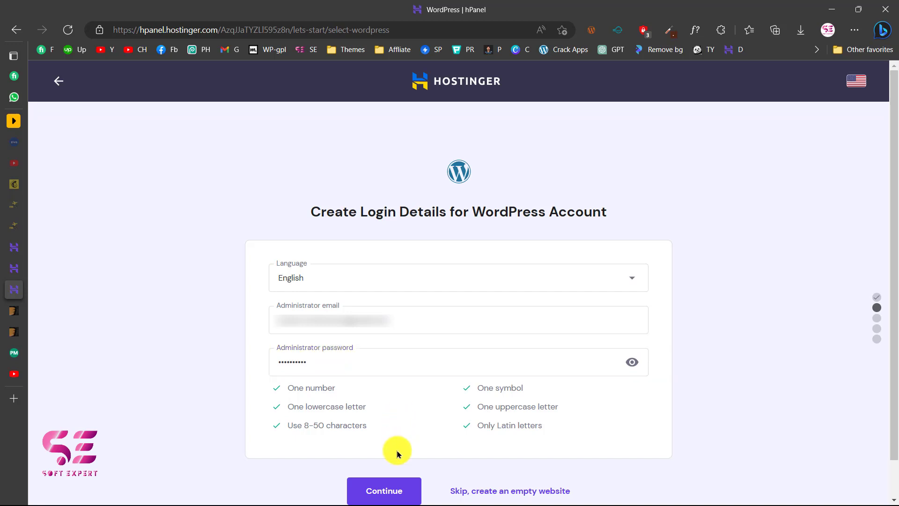
pyautogui.click(385, 492)
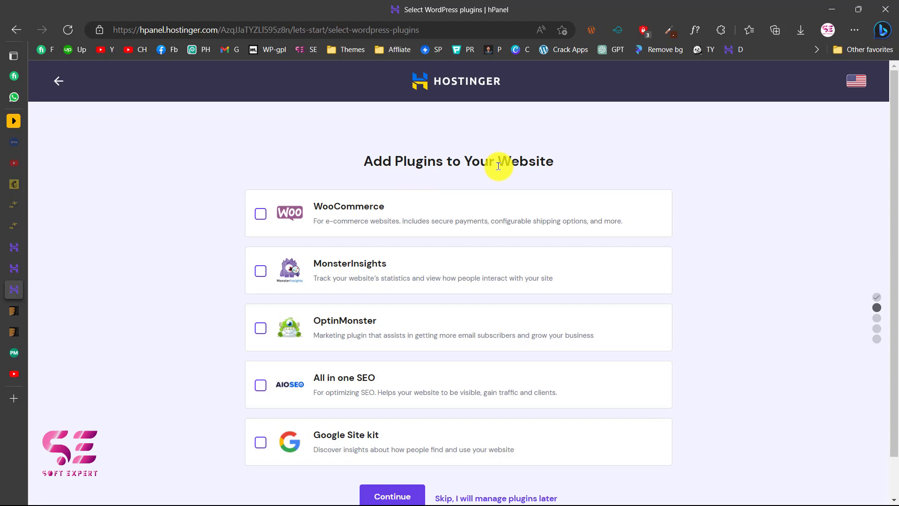
# Skip plugins and templates and use lunam-market.fr as the website domain.
pyautogui.click(464, 496)
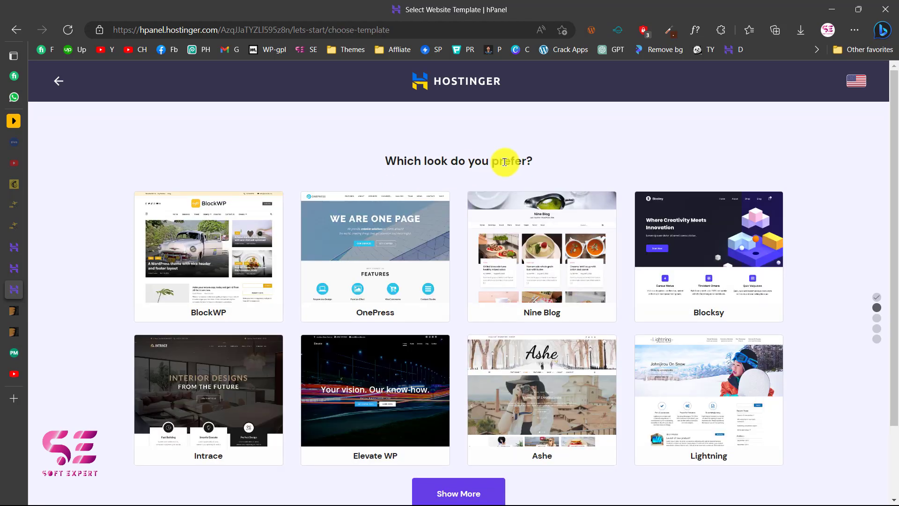
pyautogui.scroll(-2, 501, 161)
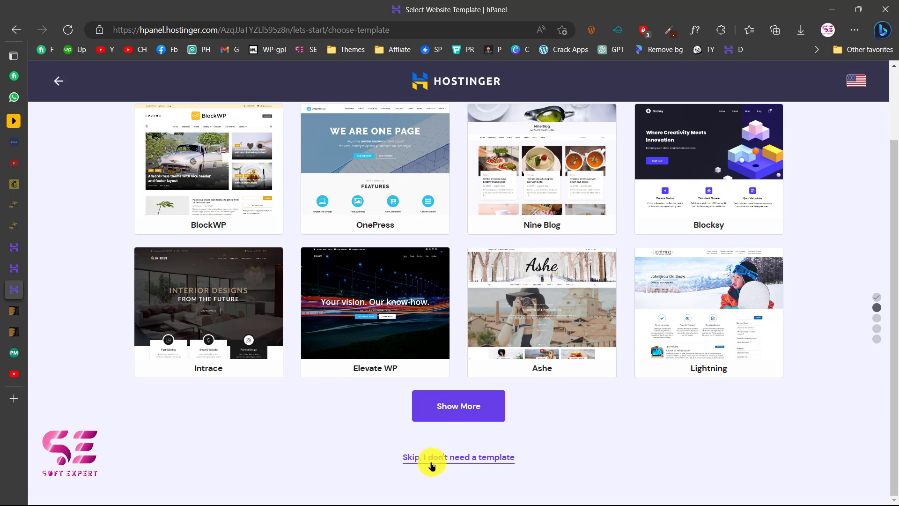
pyautogui.click(428, 464)
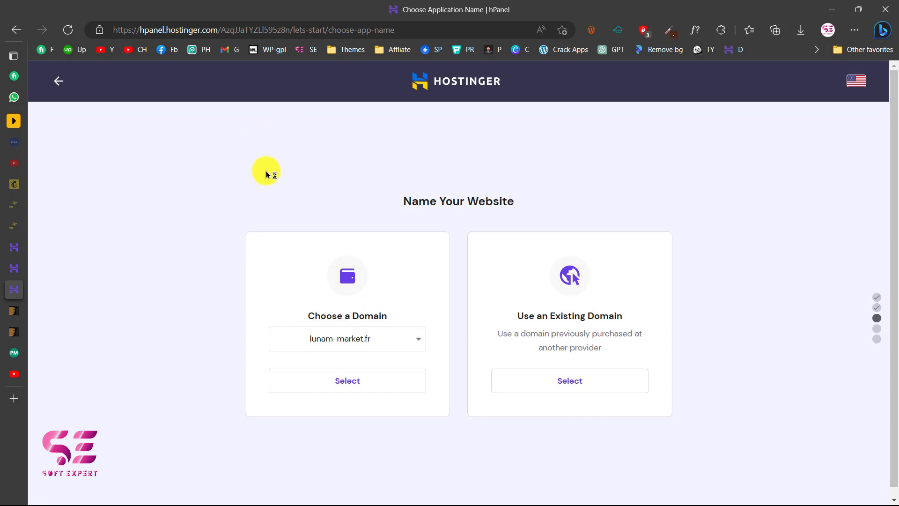
pyautogui.click(333, 389)
# Set the domain owner's country to France and confirm the owner contact details.
pyautogui.scroll(-2, 371, 318)
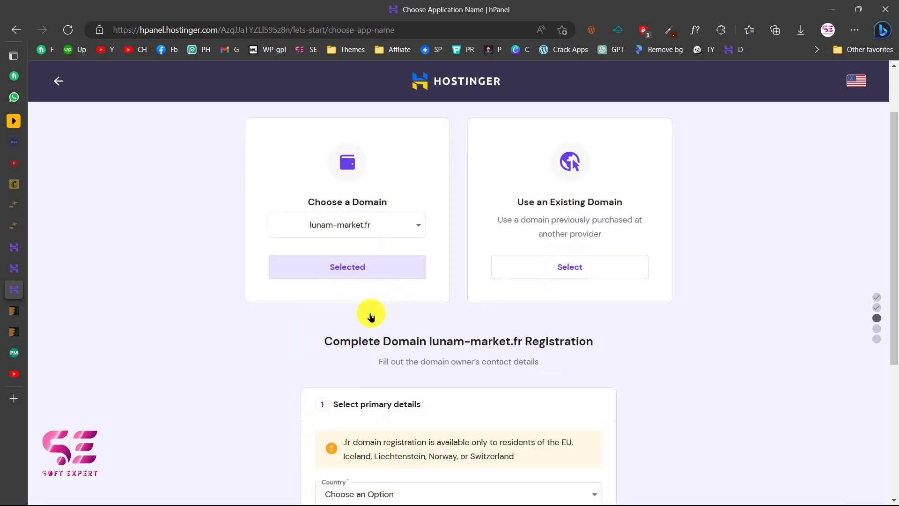
pyautogui.scroll(-2, 372, 316)
pyautogui.scroll(-3, 387, 355)
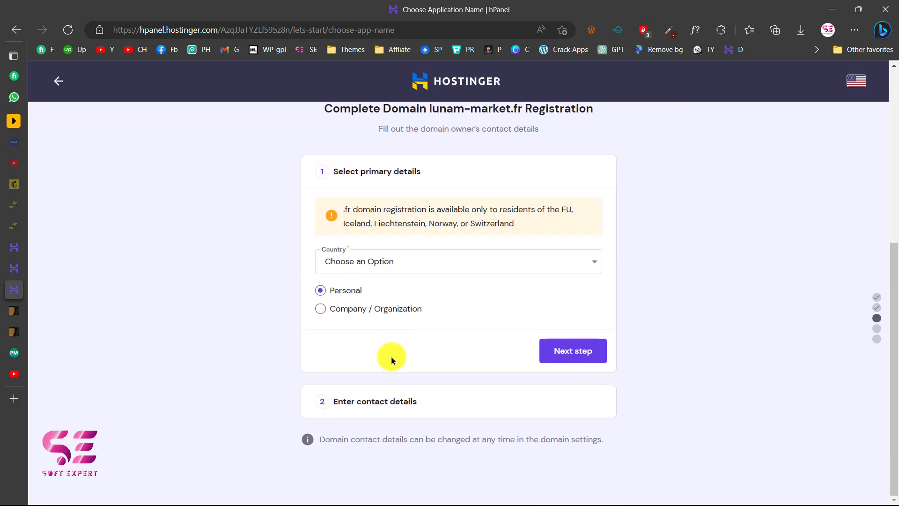
pyautogui.click(371, 268)
pyautogui.write('F')
pyautogui.click(335, 316)
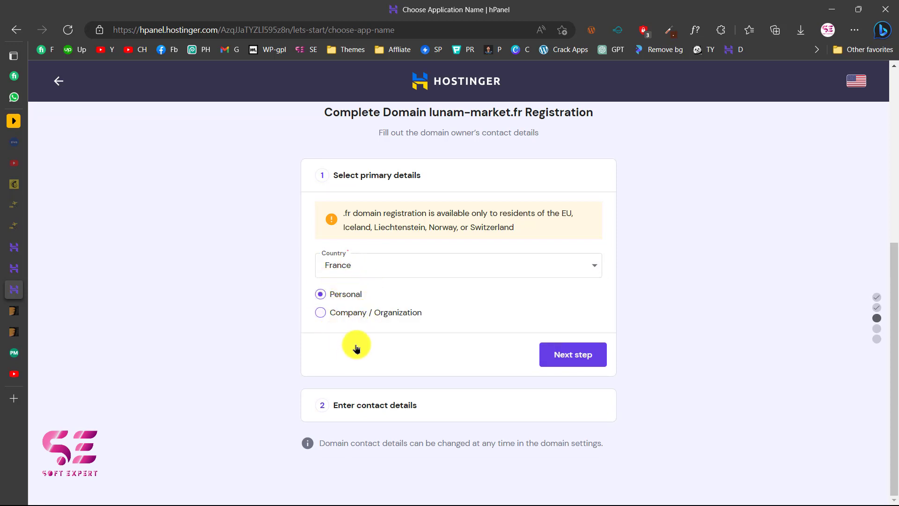
pyautogui.click(572, 355)
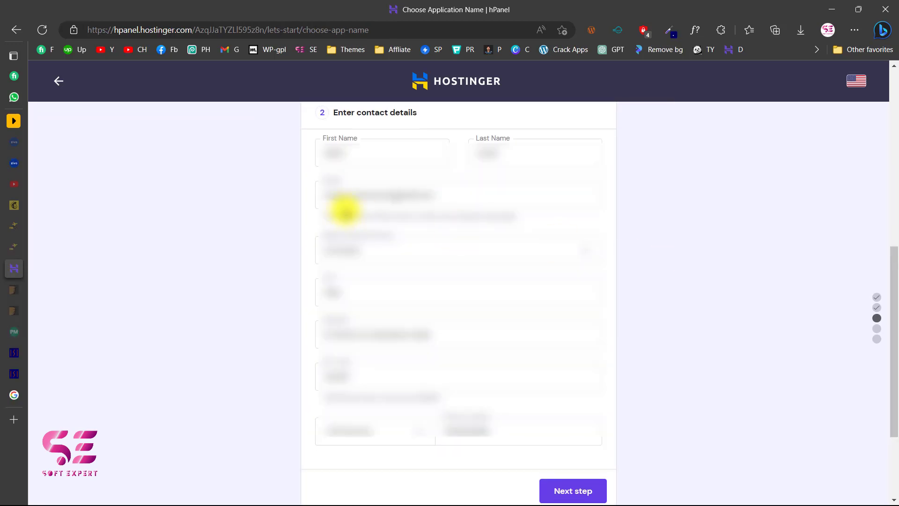
pyautogui.click(566, 492)
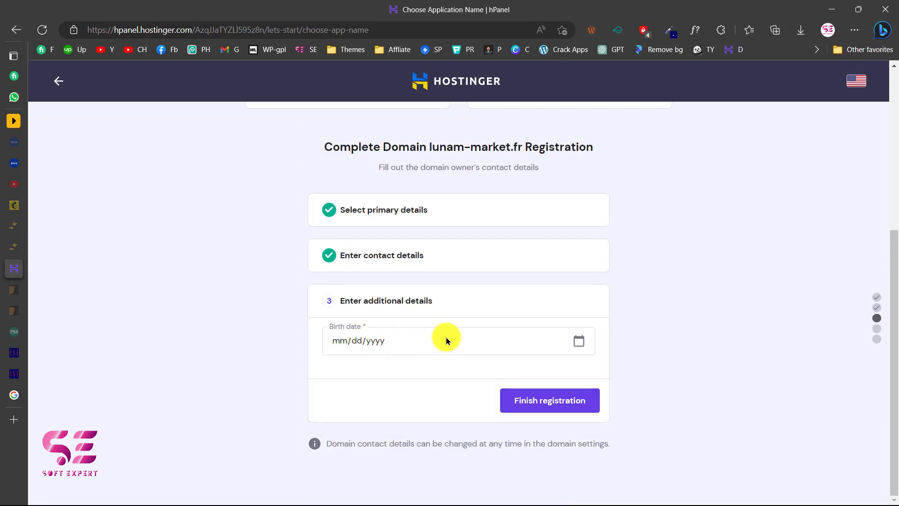
# Enter the owner's birth date, finish the lunam-market.fr registration, and complete website setup.
pyautogui.click(445, 337)
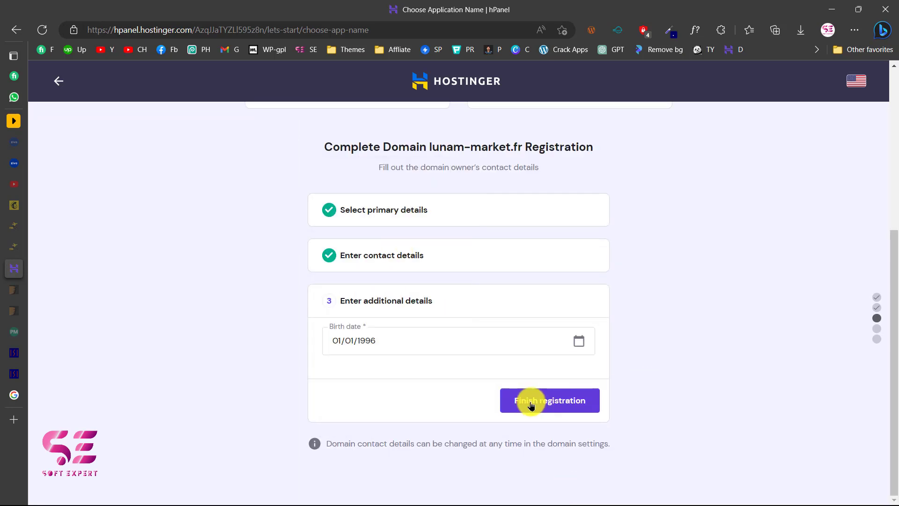
pyautogui.click(564, 407)
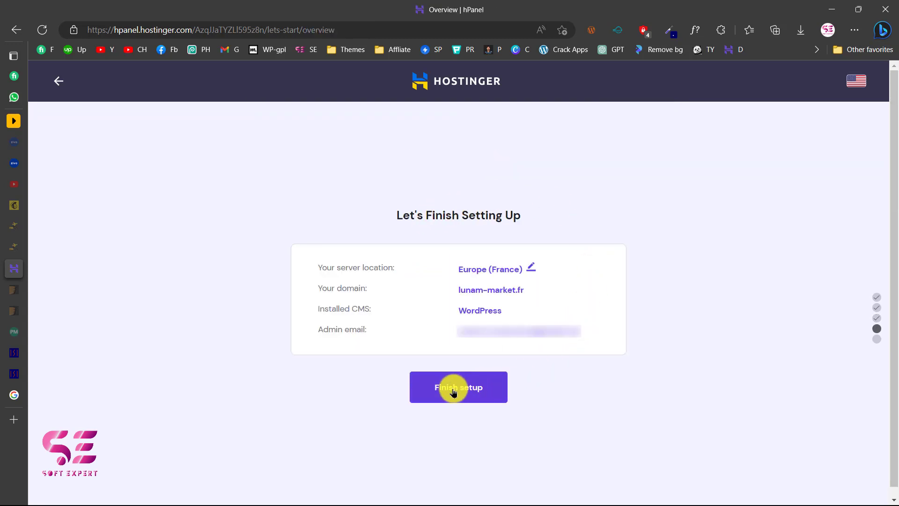
pyautogui.click(453, 392)
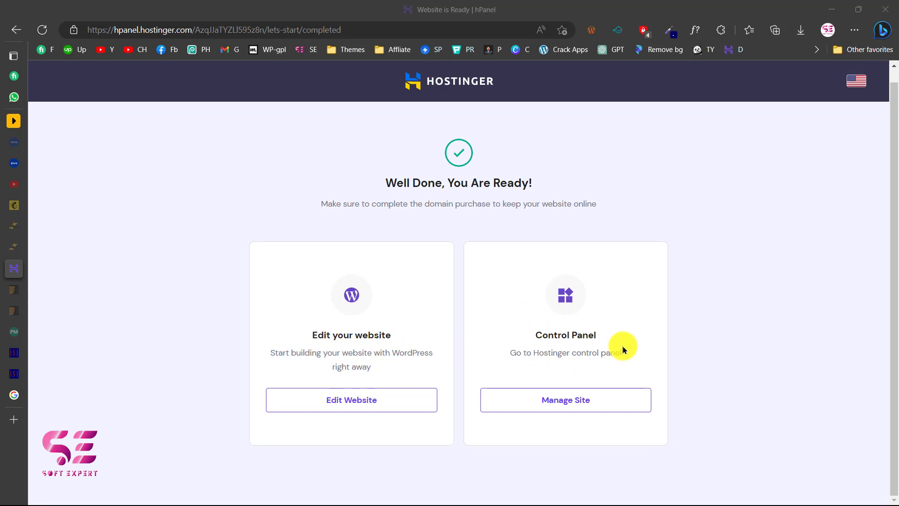
# Open the new site's editor, dismiss the welcome guide, and go to the WordPress dashboard.
pyautogui.click(353, 404)
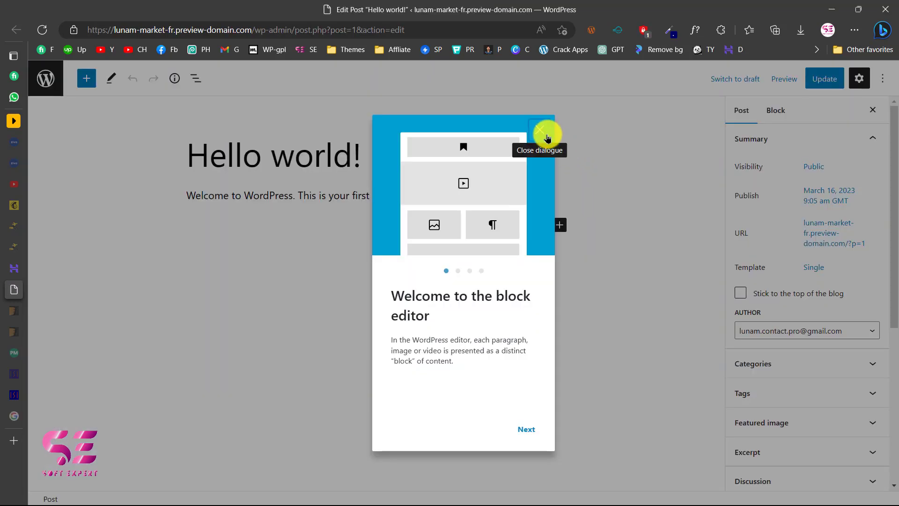
pyautogui.click(548, 136)
pyautogui.click(44, 82)
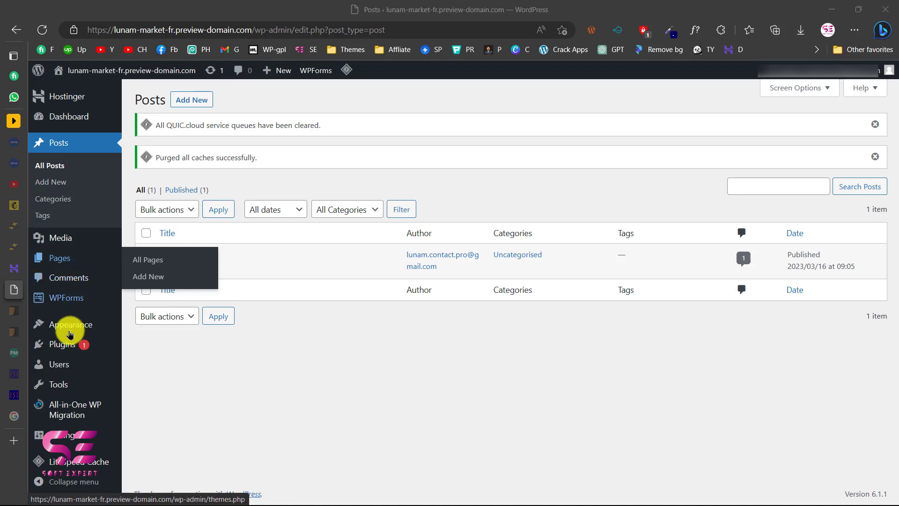
# Deactivate all six installed plugins with the Deactivate bulk action.
pyautogui.moveTo(70, 345)
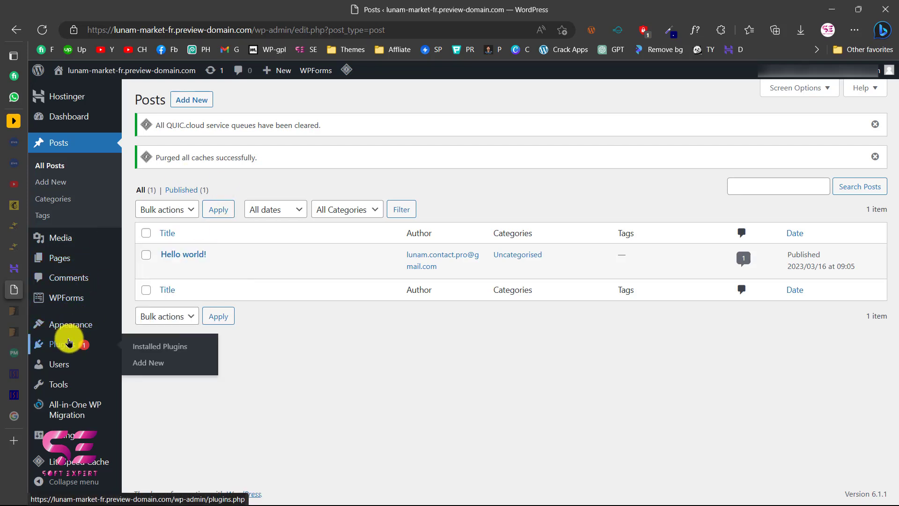
pyautogui.click(69, 342)
pyautogui.click(149, 165)
pyautogui.click(162, 142)
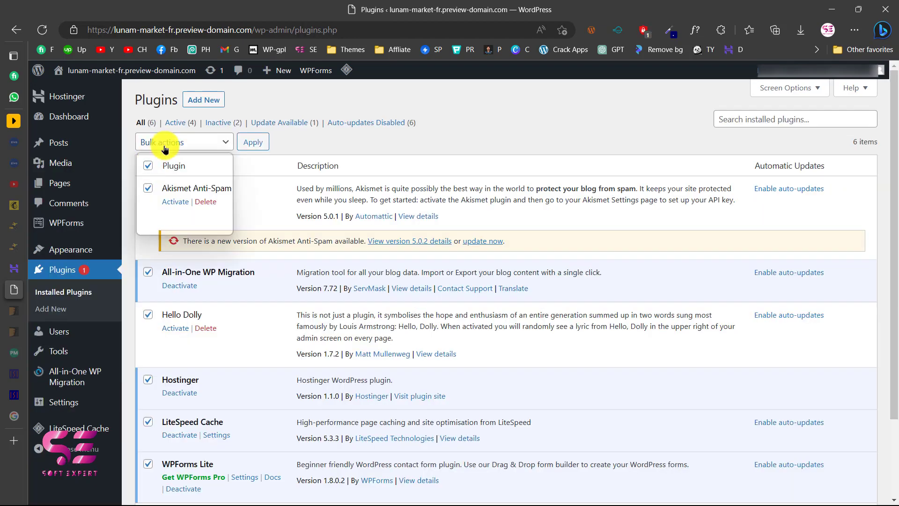
pyautogui.click(165, 184)
pyautogui.click(244, 142)
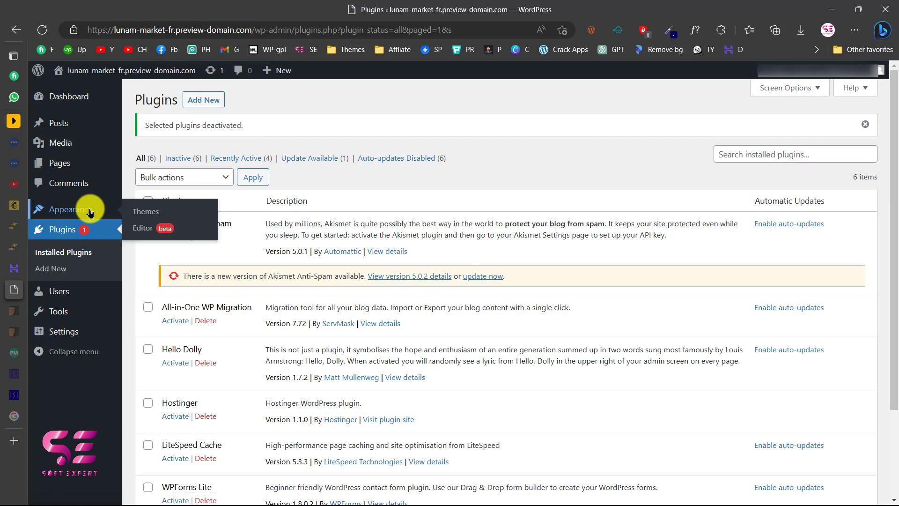
# Delete the Twenty Twenty-One theme from Appearance > Themes.
pyautogui.click(91, 212)
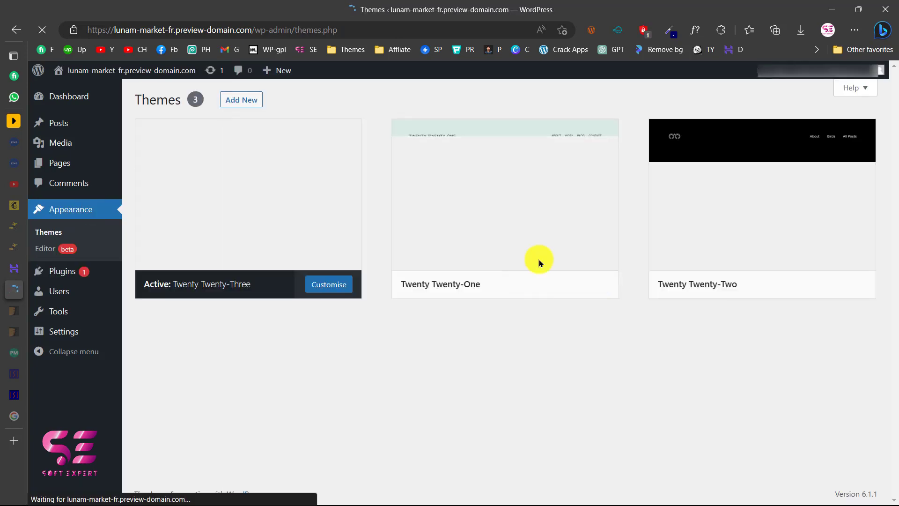
pyautogui.click(732, 196)
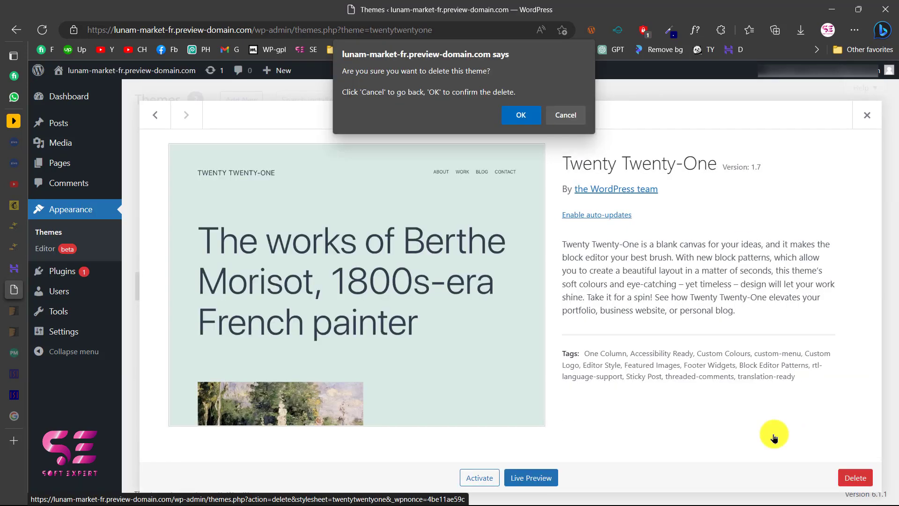
pyautogui.press('Return')
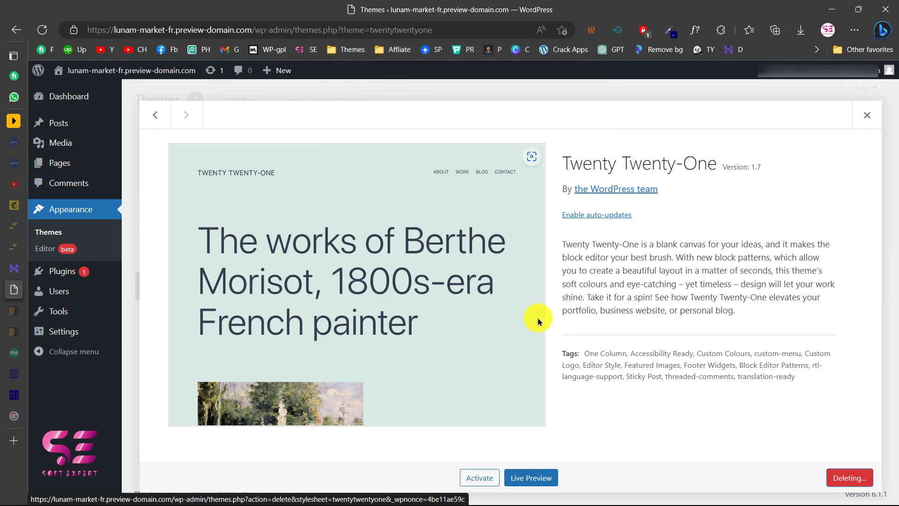
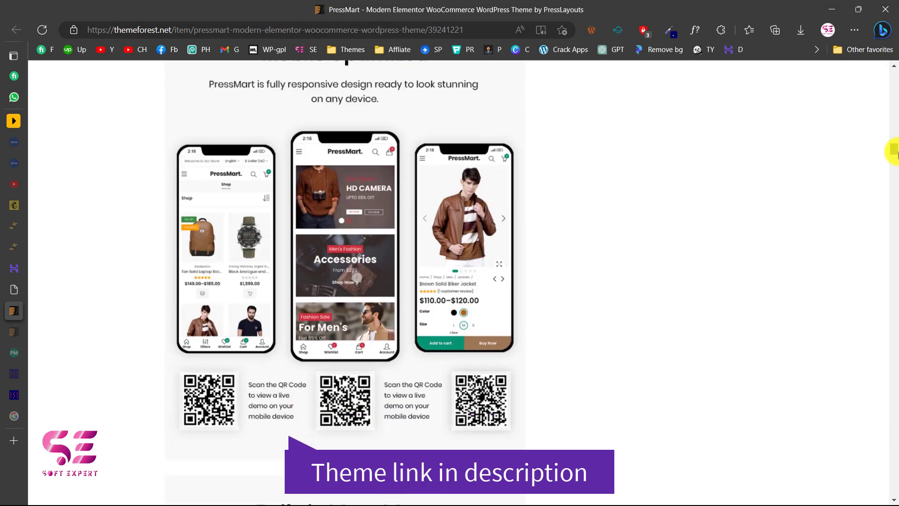
# Add PressMart's $27 Regular License to the ThemeForest cart and go to checkout.
pyautogui.scroll(-8, 487, 248)
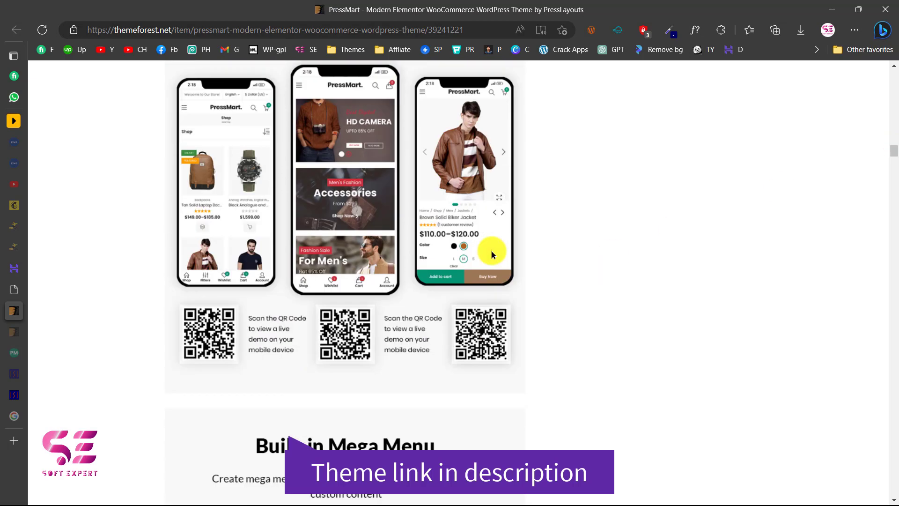
pyautogui.scroll(-12, 237, 251)
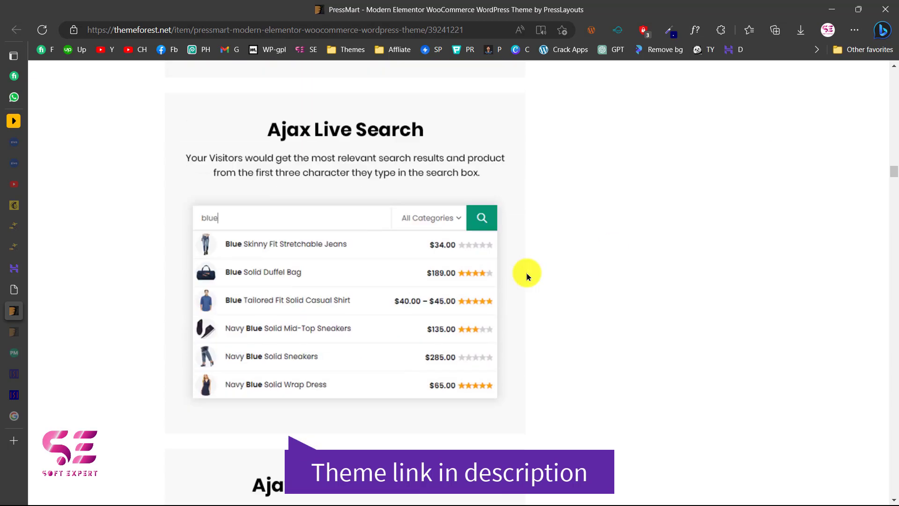
pyautogui.scroll(5, 820, 212)
pyautogui.moveTo(894, 171); pyautogui.dragTo(890, 75)
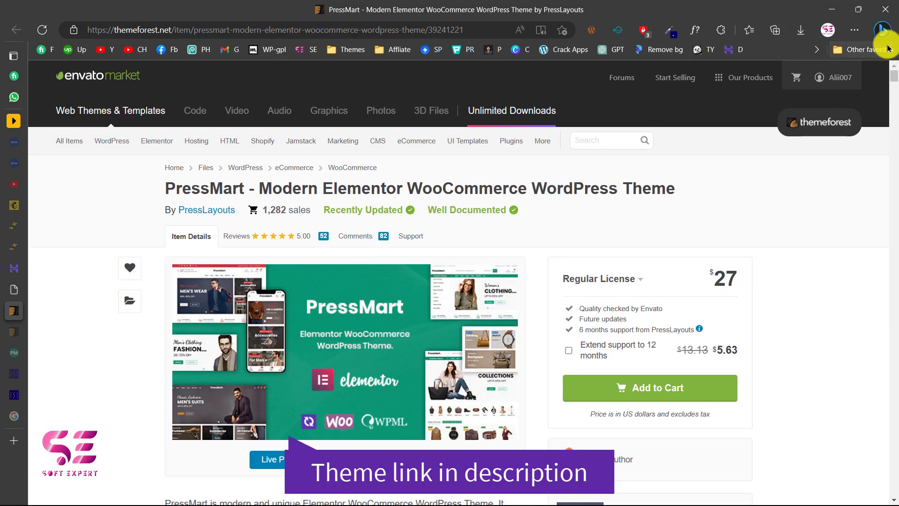
pyautogui.click(656, 388)
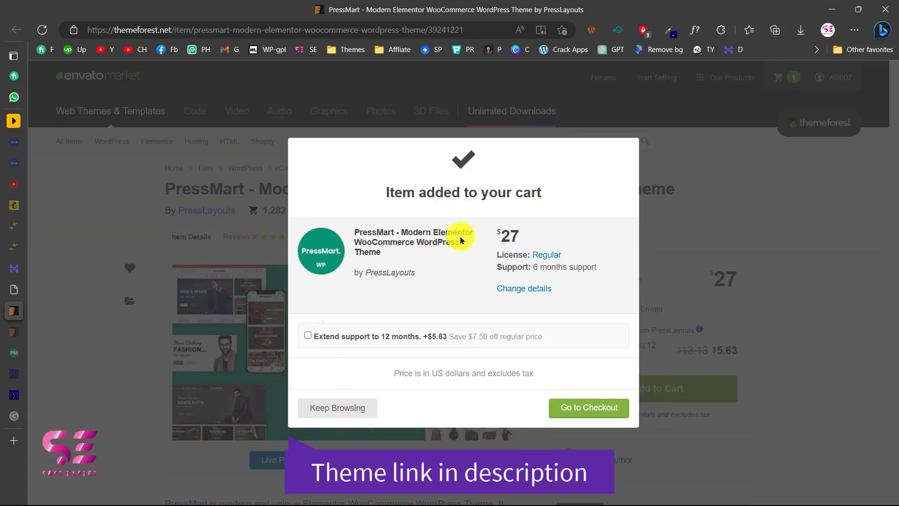
pyautogui.click(585, 417)
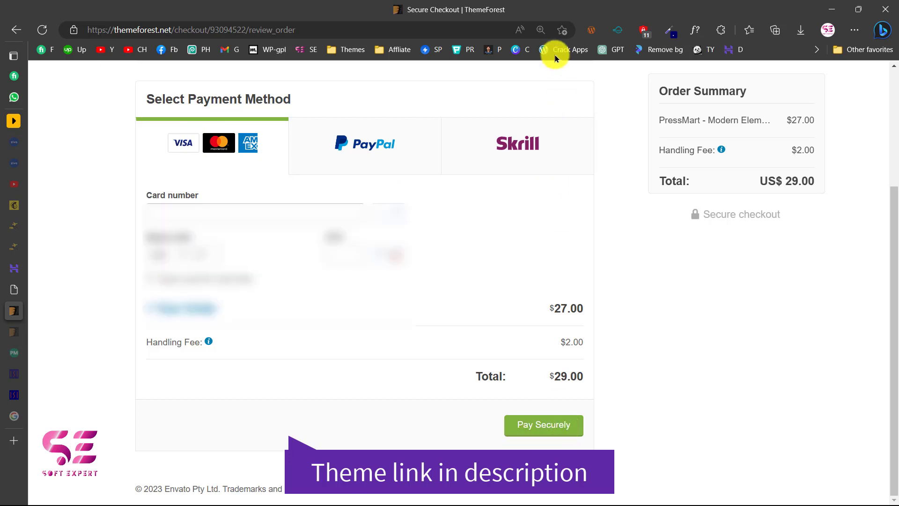
# Fill in the saved card details and pay for the order securely.
pyautogui.click(295, 213)
pyautogui.click(241, 252)
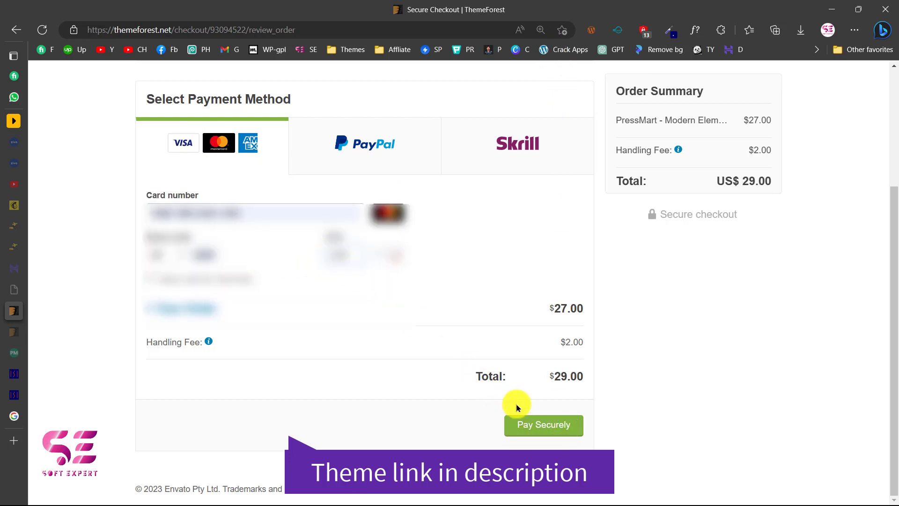
pyautogui.click(531, 424)
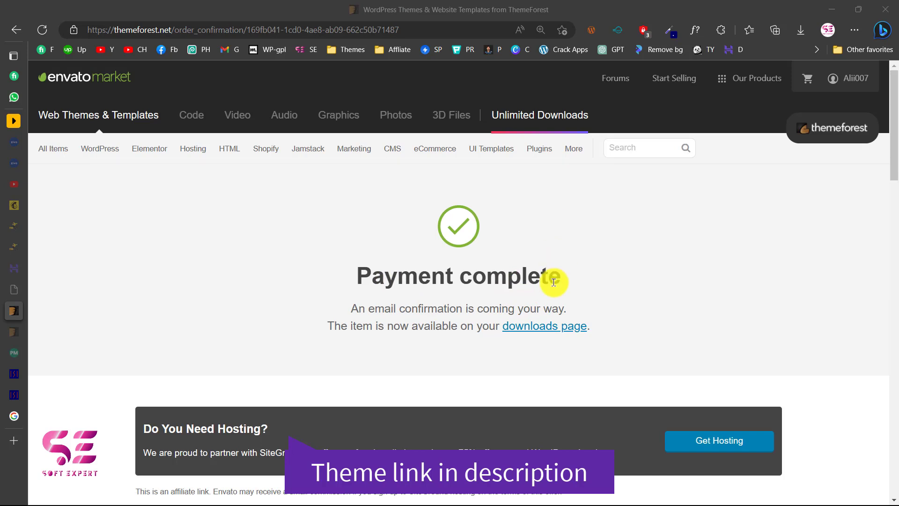
# Download the purchased PressMart theme and open the account's Downloads page.
pyautogui.scroll(-5, 554, 282)
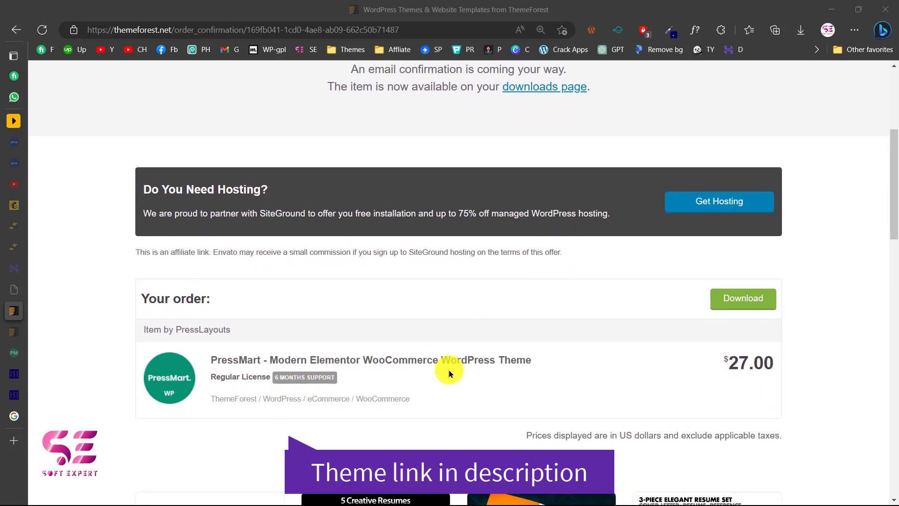
pyautogui.click(748, 309)
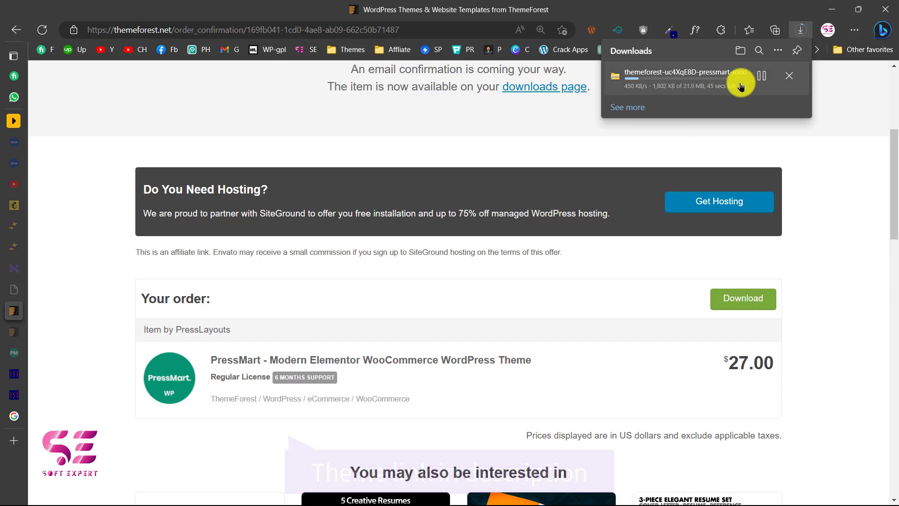
pyautogui.scroll(2, 361, 184)
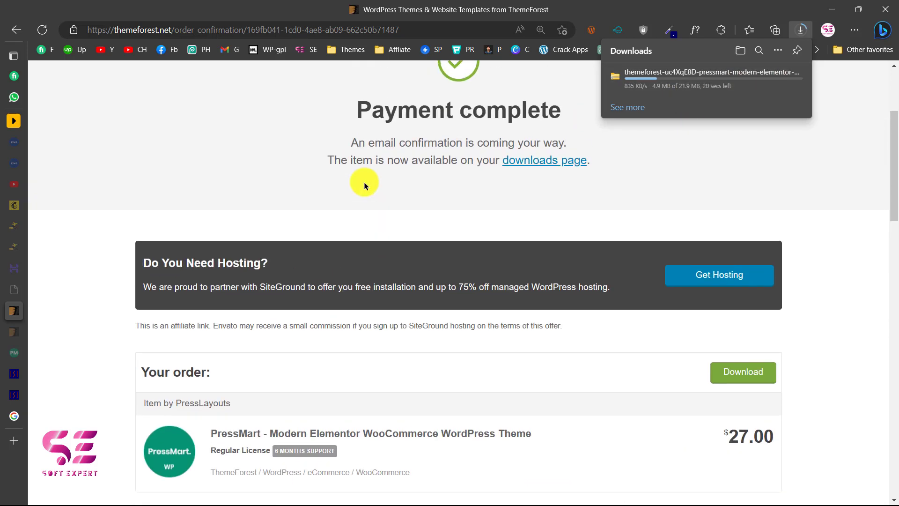
pyautogui.scroll(2, 676, 158)
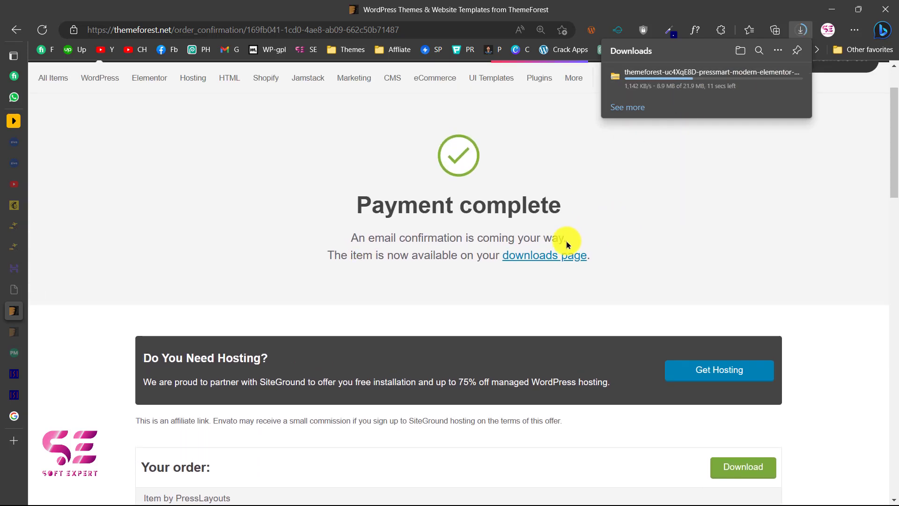
pyautogui.click(558, 260)
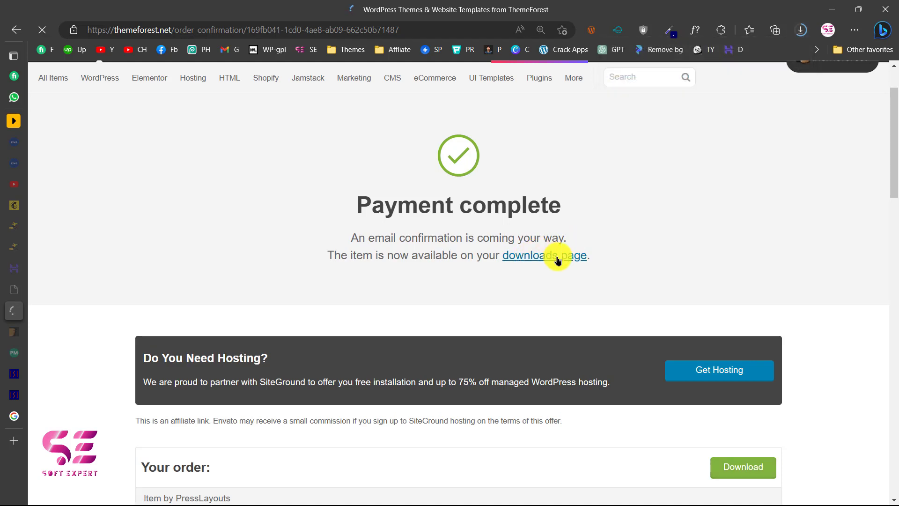
pyautogui.scroll(-1, 557, 259)
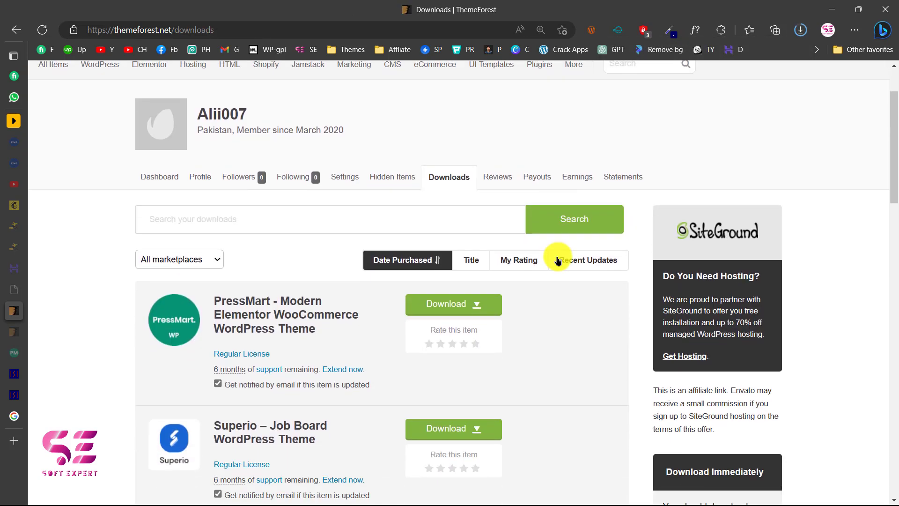
# Download PressMart's 'License certificate & purchase code (PDF)' from its Download menu.
pyautogui.click(476, 307)
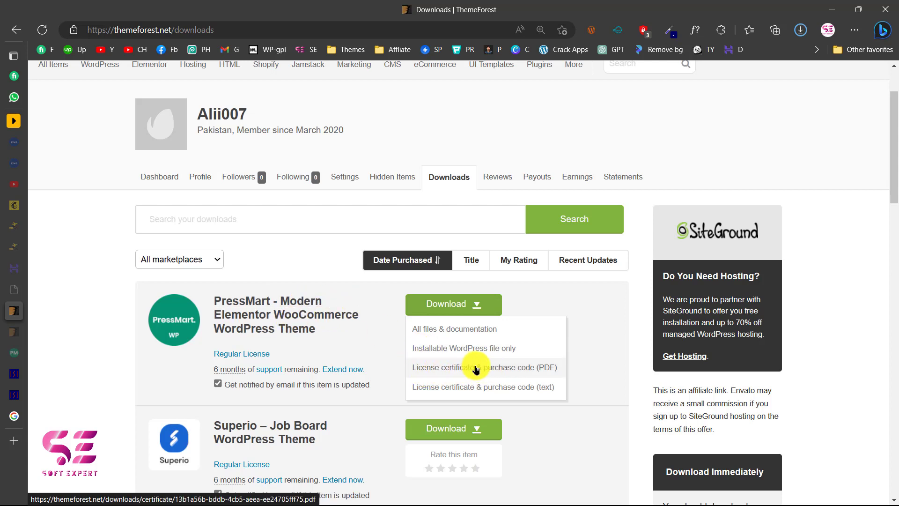
pyautogui.click(458, 367)
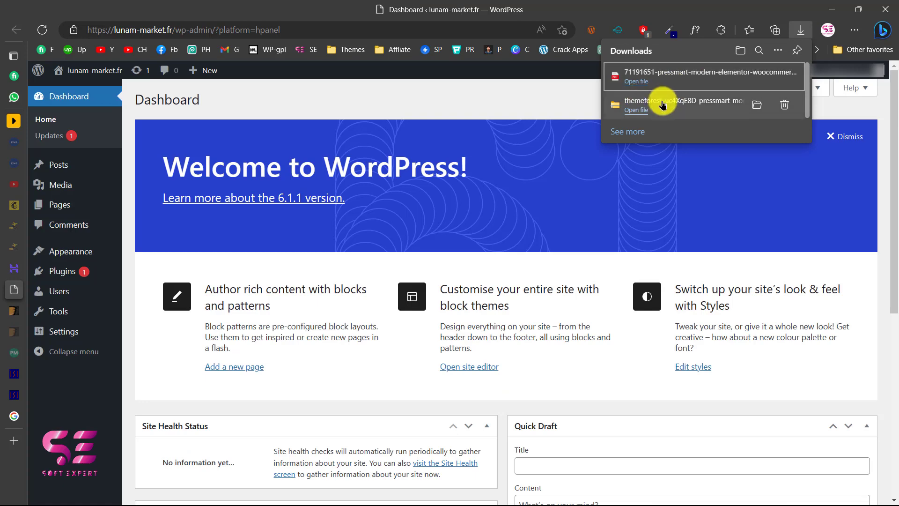
# View pressmart.zip and pressmart-child.zip in the downloaded package folder, then return to the browser.
pyautogui.click(664, 106)
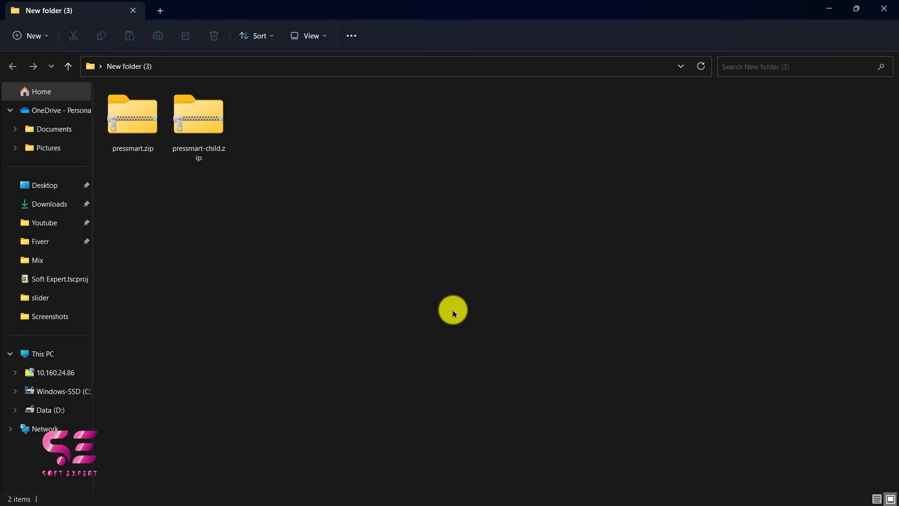
pyautogui.hotkey('alt', 'Tab')
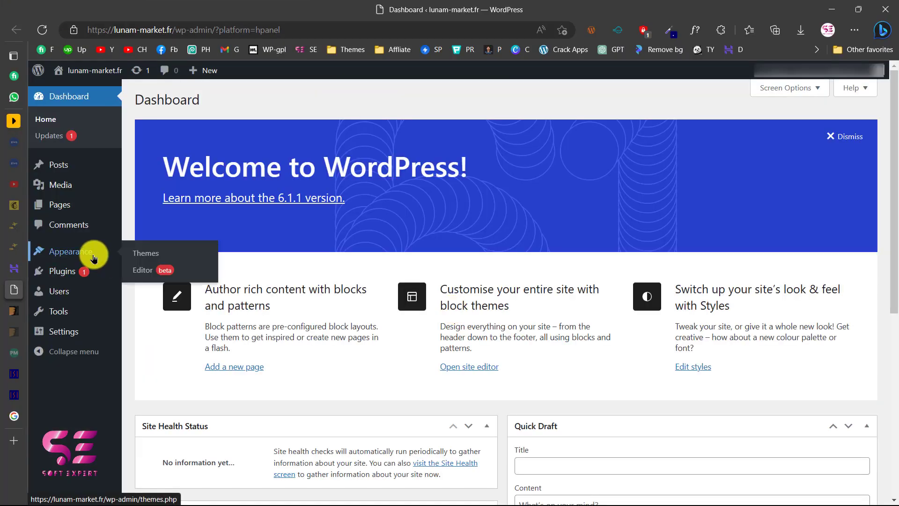
# Upload and install pressmart.zip as a new theme.
pyautogui.click(94, 259)
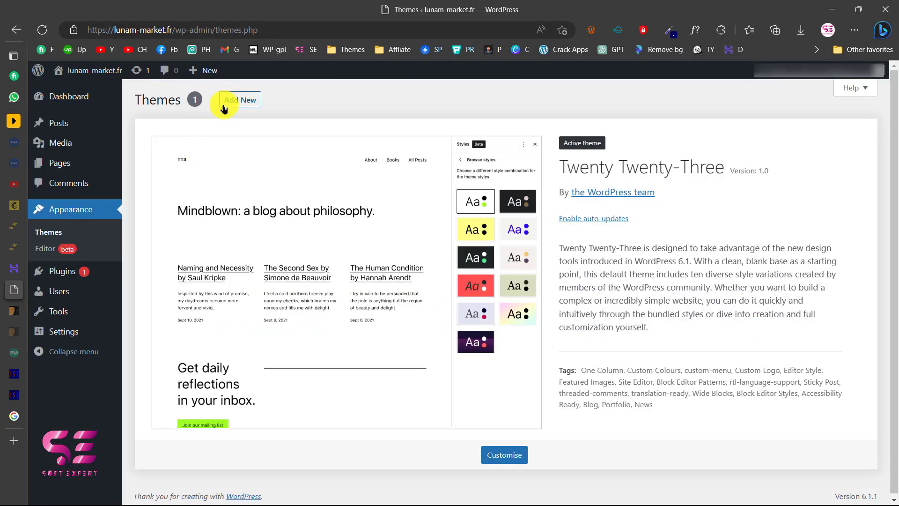
pyautogui.click(231, 100)
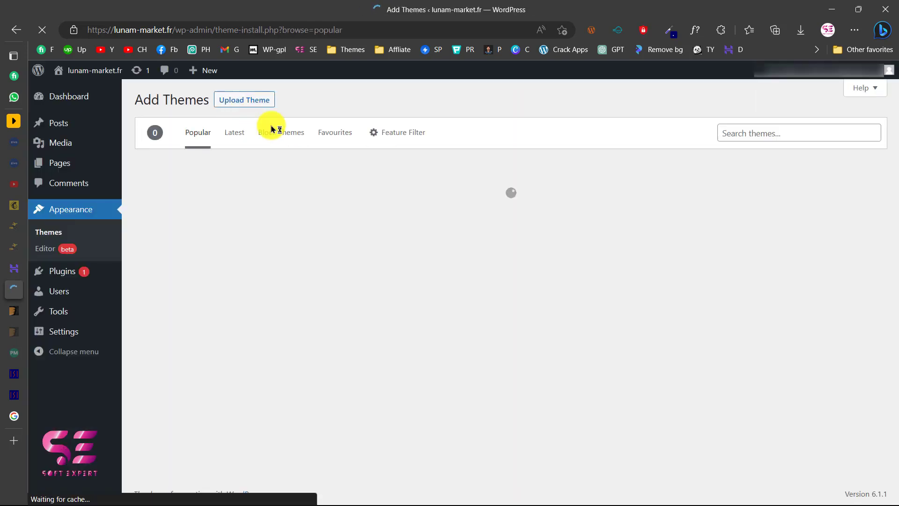
pyautogui.click(246, 101)
pyautogui.click(412, 206)
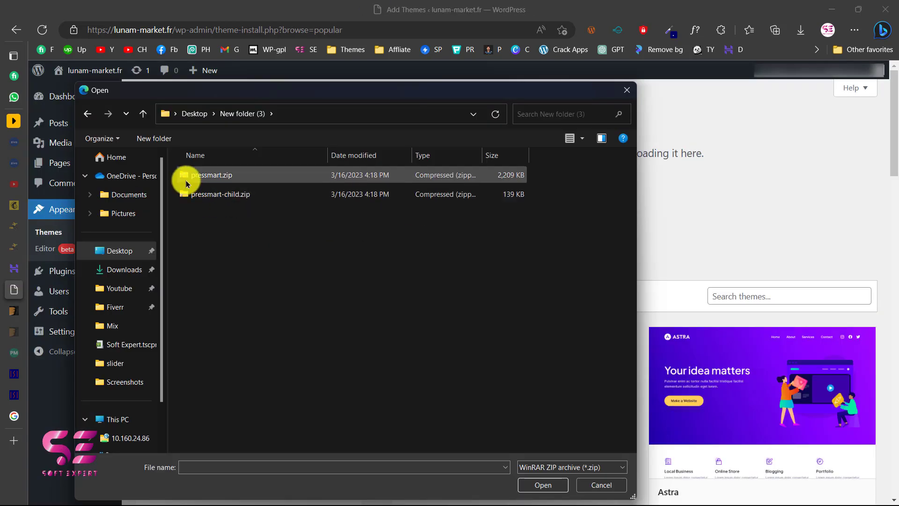
pyautogui.click(209, 176)
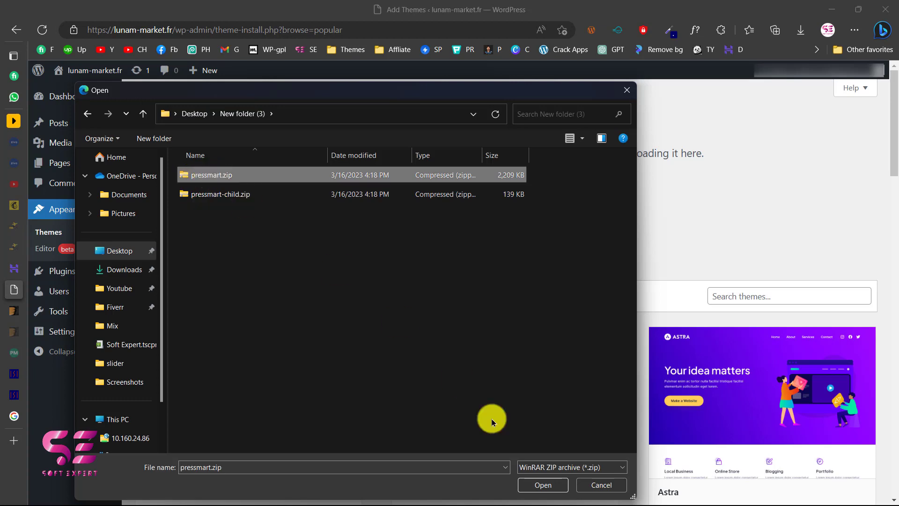
pyautogui.click(526, 485)
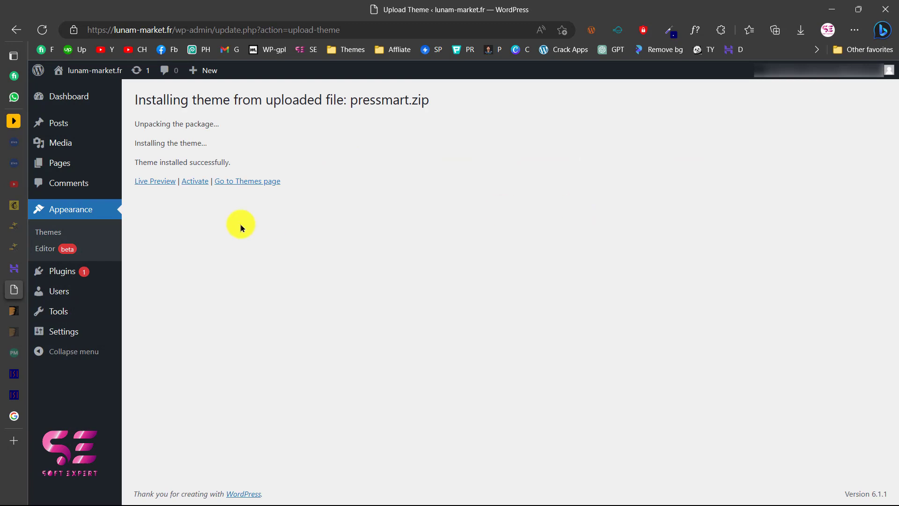
# Upload and install pressmart-child.zip, then activate the PressMart Child theme.
pyautogui.click(64, 235)
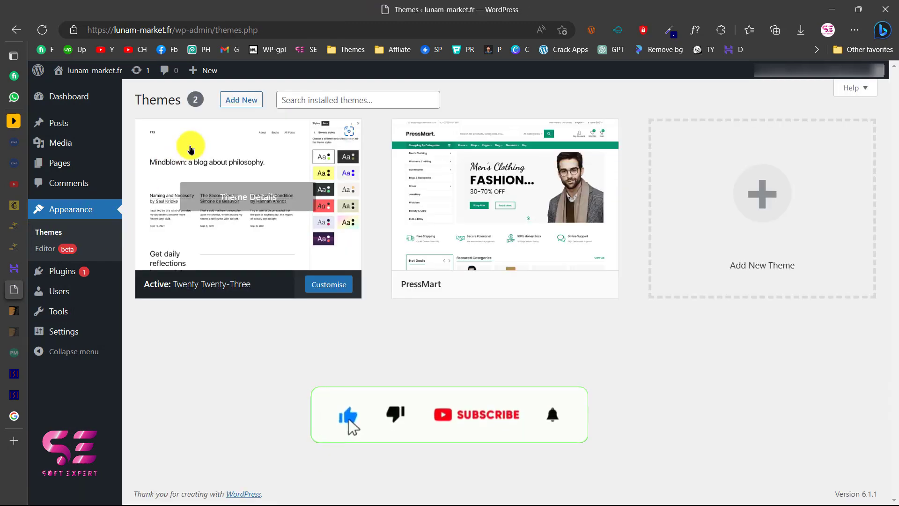
pyautogui.click(240, 104)
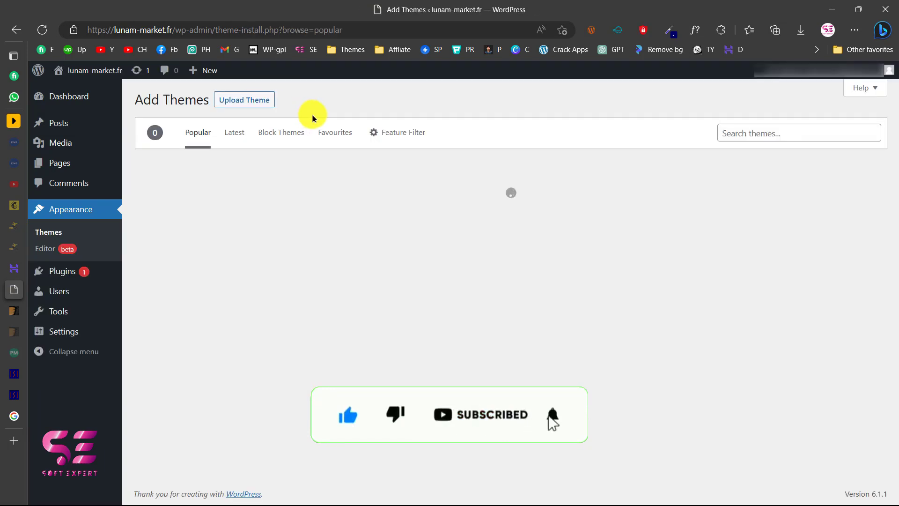
pyautogui.click(254, 101)
pyautogui.click(440, 206)
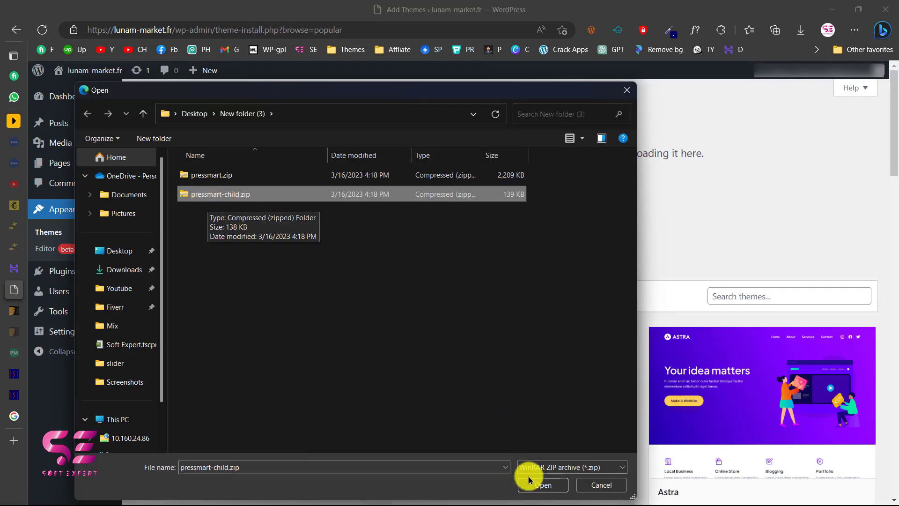
pyautogui.click(544, 490)
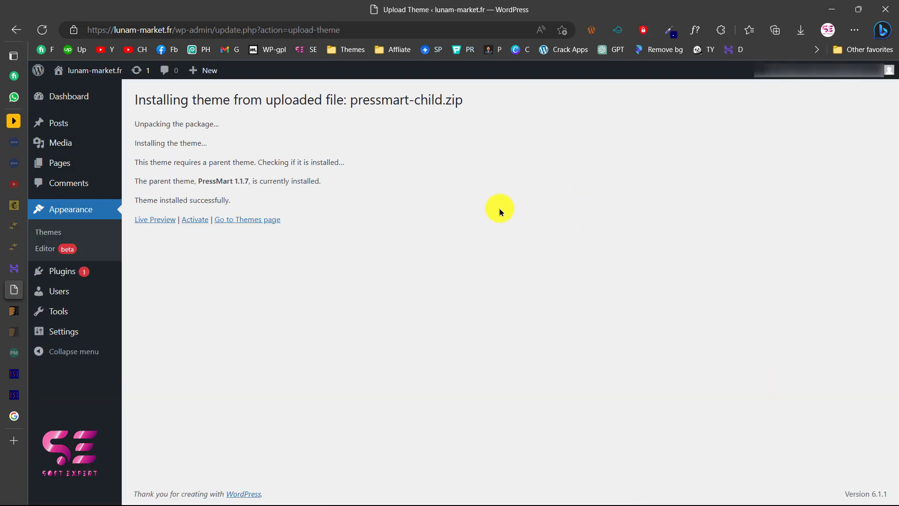
pyautogui.click(195, 220)
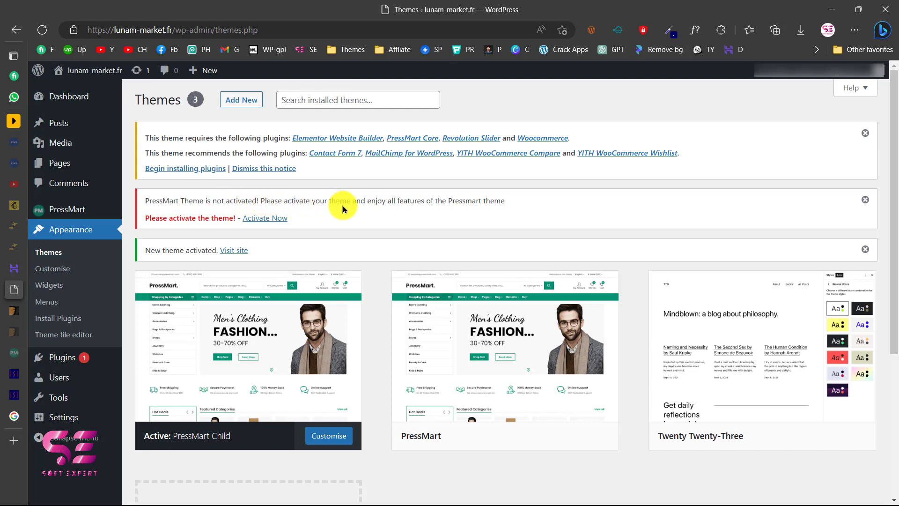
# Activate the PressMart licence using the purchase code copied from the certificate PDF.
pyautogui.click(262, 219)
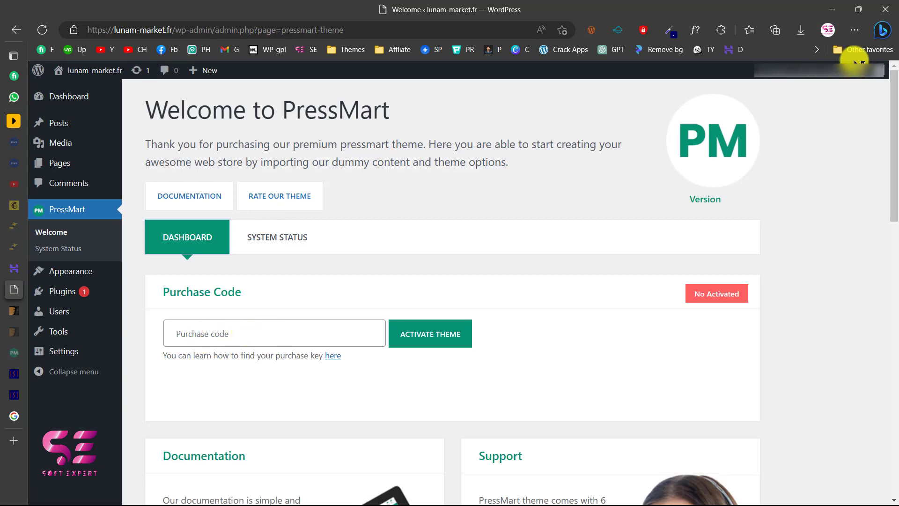
pyautogui.click(799, 31)
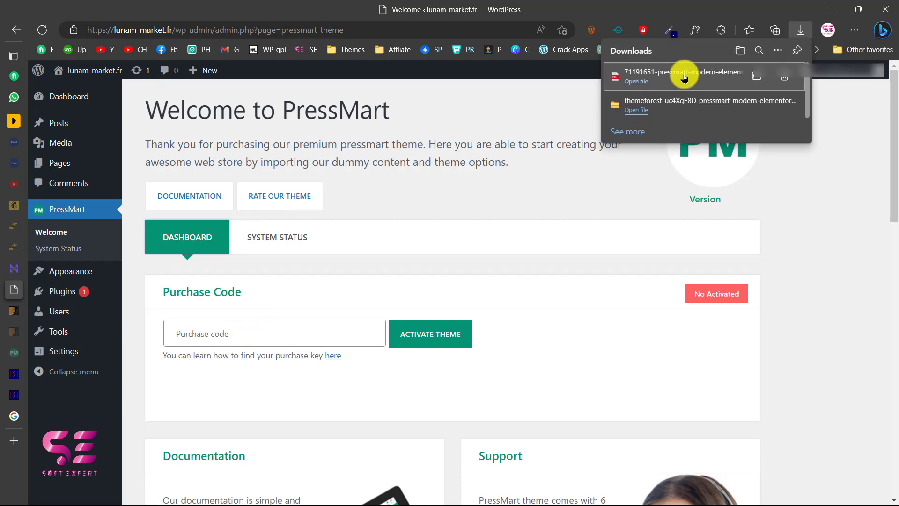
pyautogui.click(684, 74)
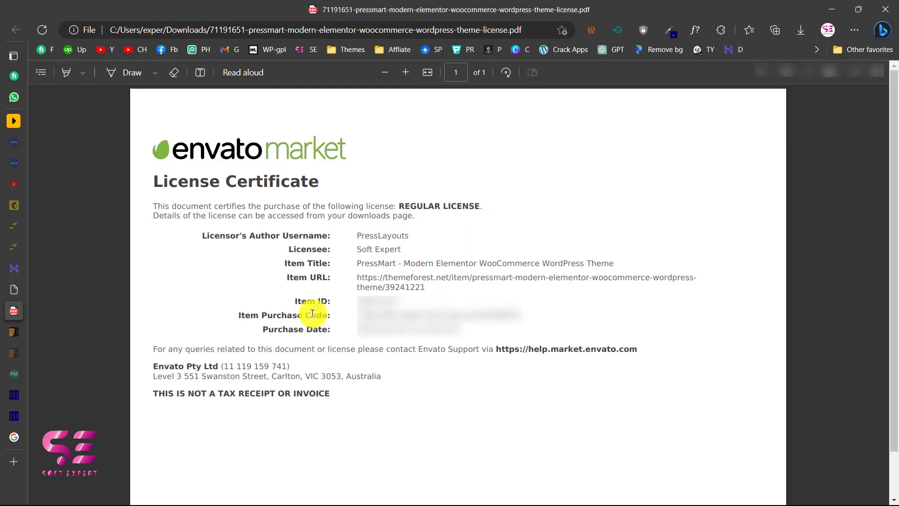
pyautogui.moveTo(356, 316); pyautogui.dragTo(520, 314)
pyautogui.hotkey('ctrl', 'shift', 'Tab')
pyautogui.click(271, 326)
pyautogui.hotkey('ctrl', 'v')
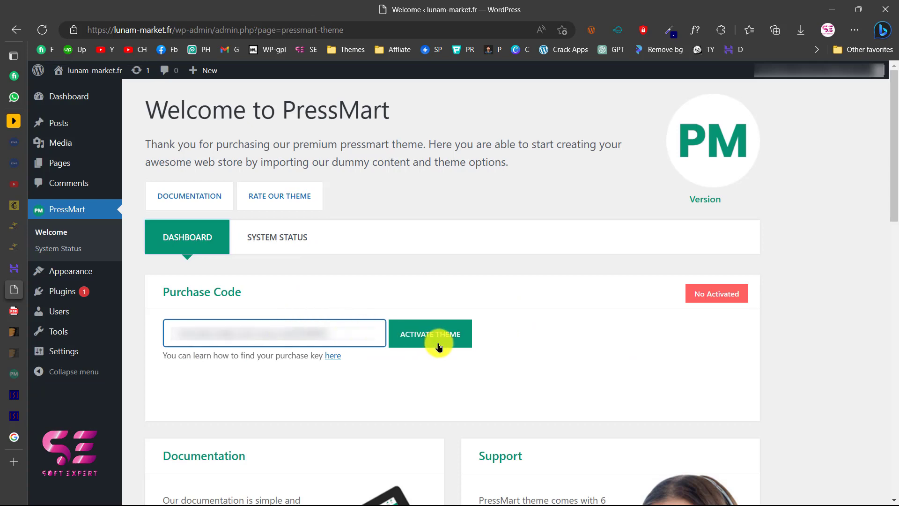
pyautogui.click(439, 347)
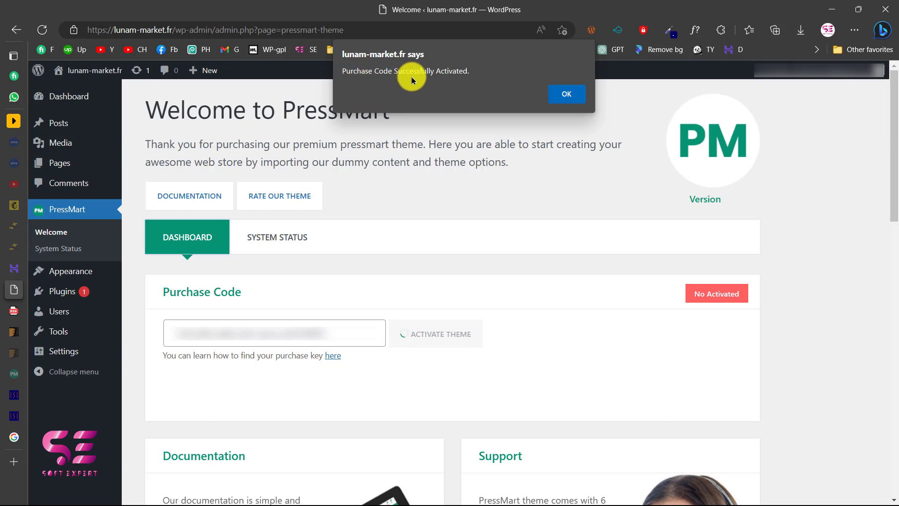
pyautogui.click(566, 93)
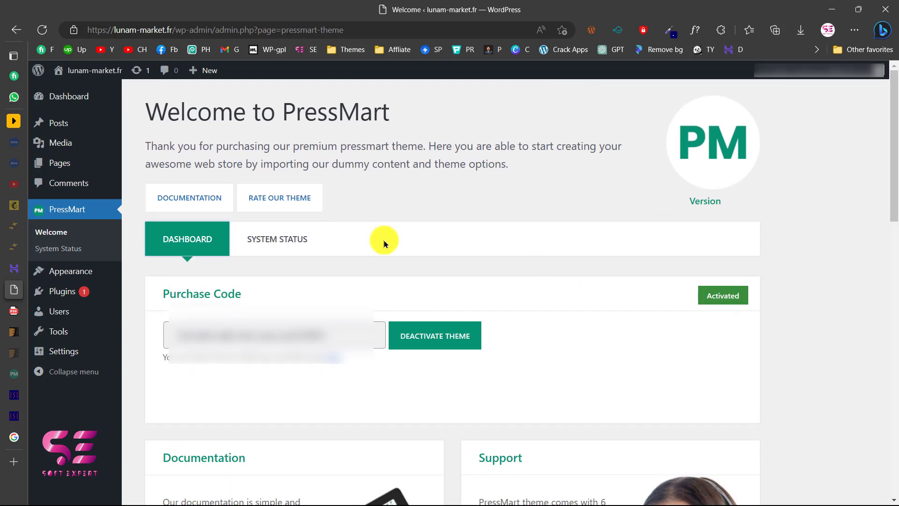
# Bulk-install all eight plugins required by the PressMart theme.
pyautogui.click(74, 274)
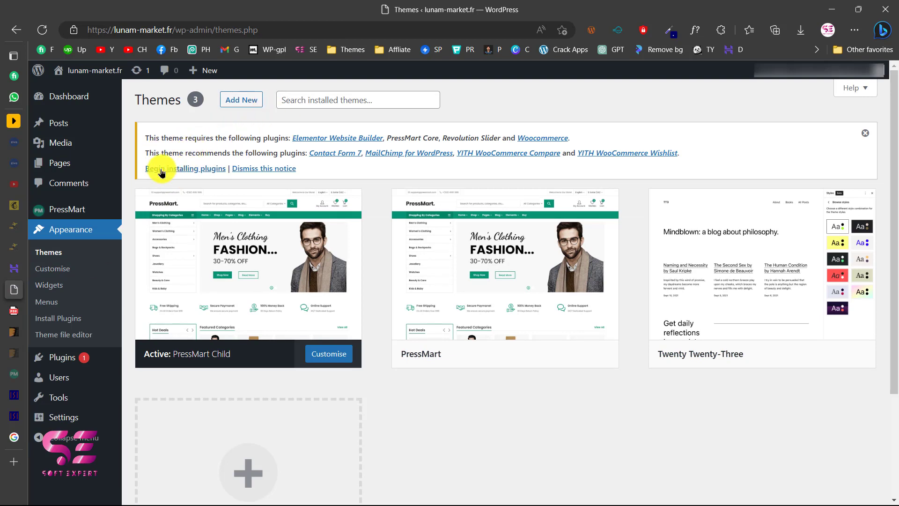
pyautogui.click(199, 168)
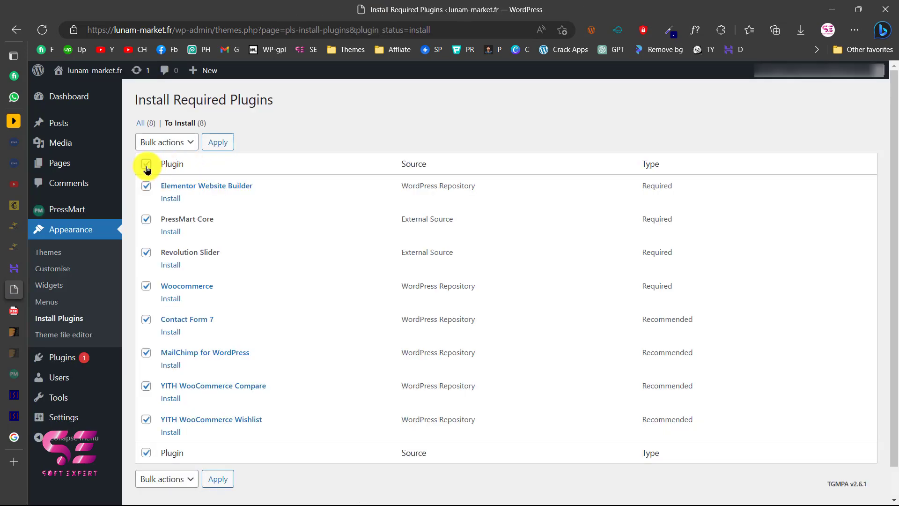
pyautogui.click(162, 142)
pyautogui.click(152, 168)
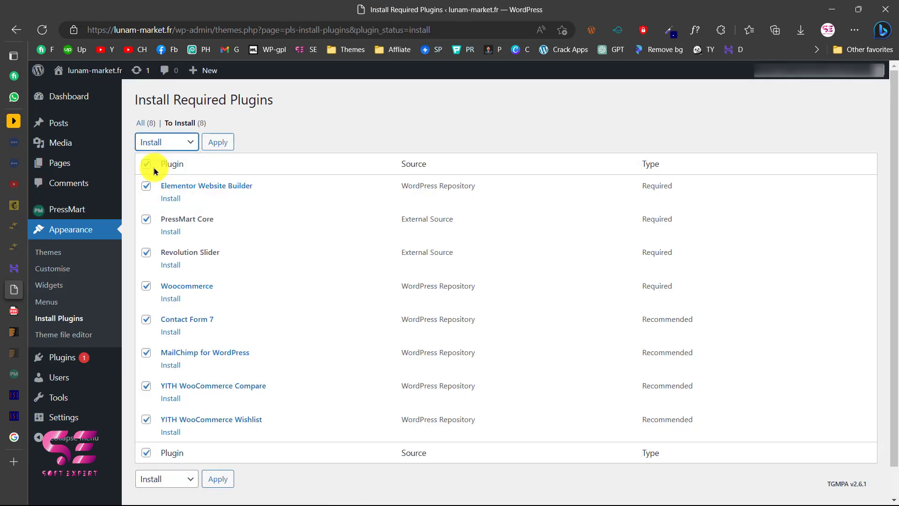
pyautogui.click(217, 143)
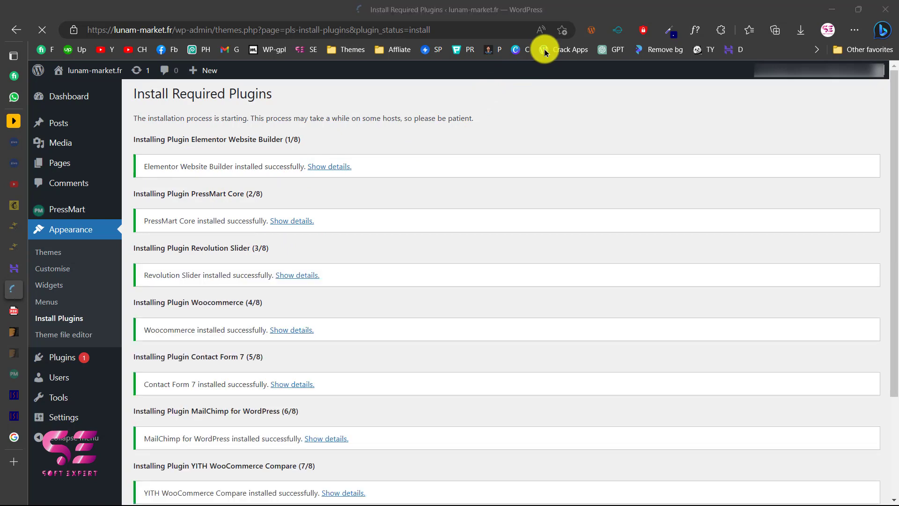
pyautogui.scroll(-3, 554, 167)
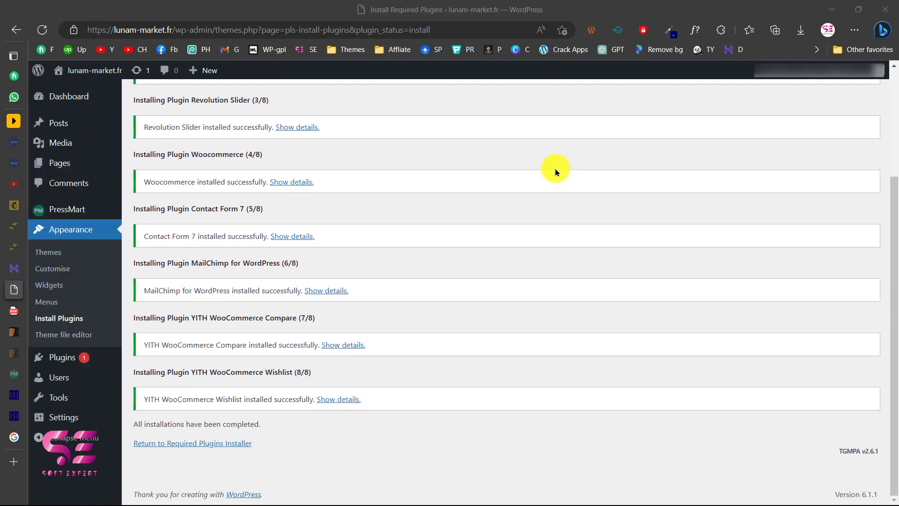
pyautogui.click(237, 449)
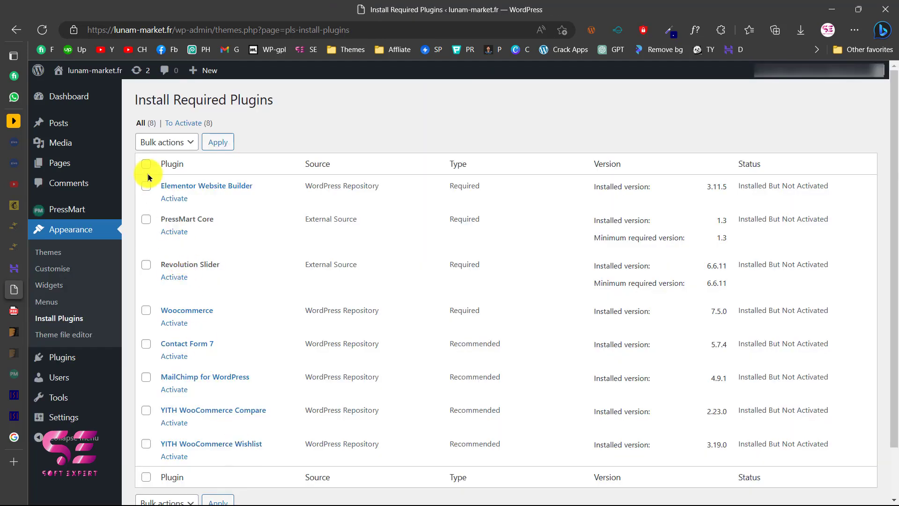
# Bulk-activate all eight installed plugins and return to the Dashboard.
pyautogui.click(146, 164)
pyautogui.click(164, 142)
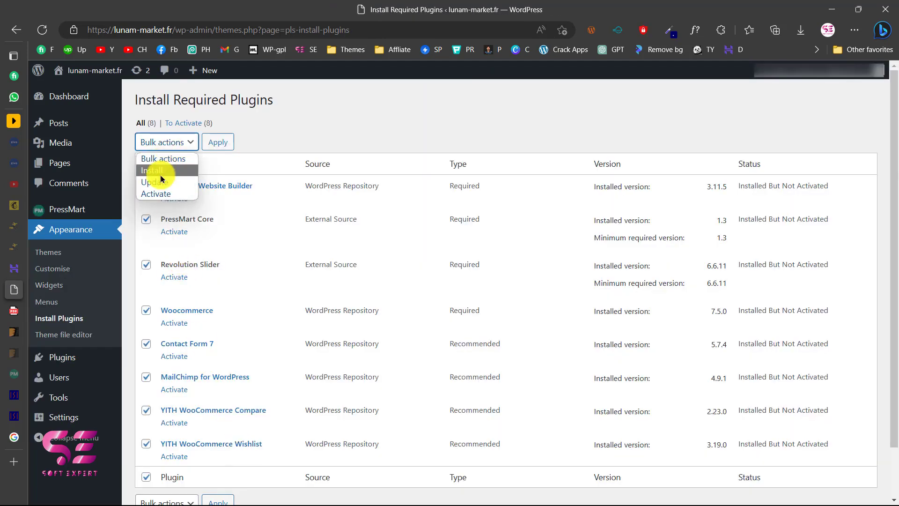
pyautogui.click(155, 194)
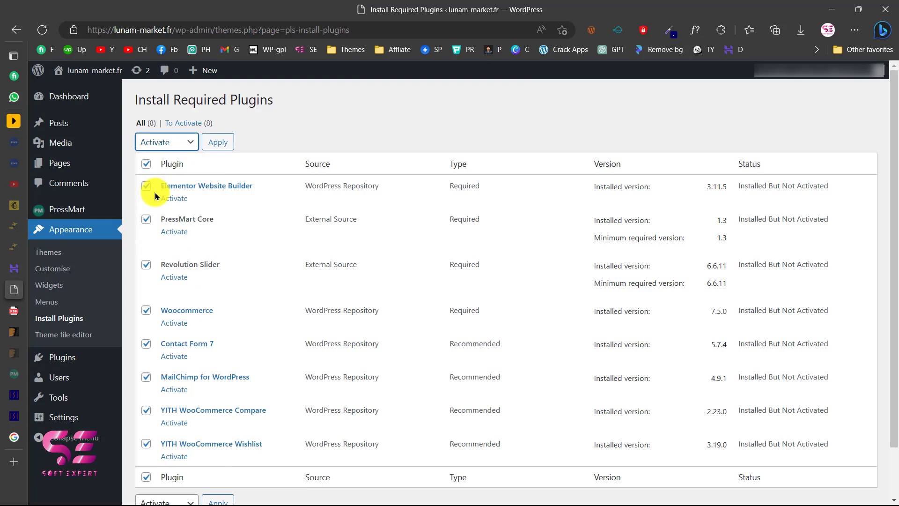
pyautogui.click(217, 143)
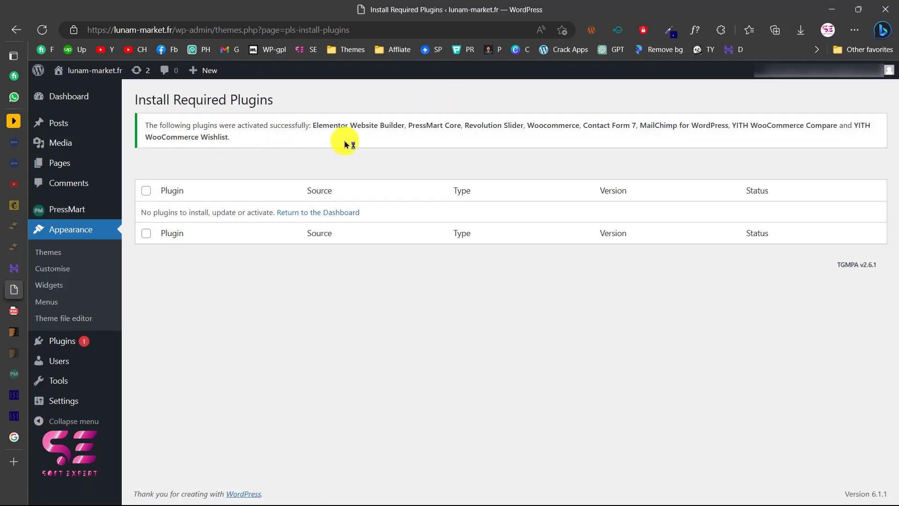
pyautogui.click(306, 213)
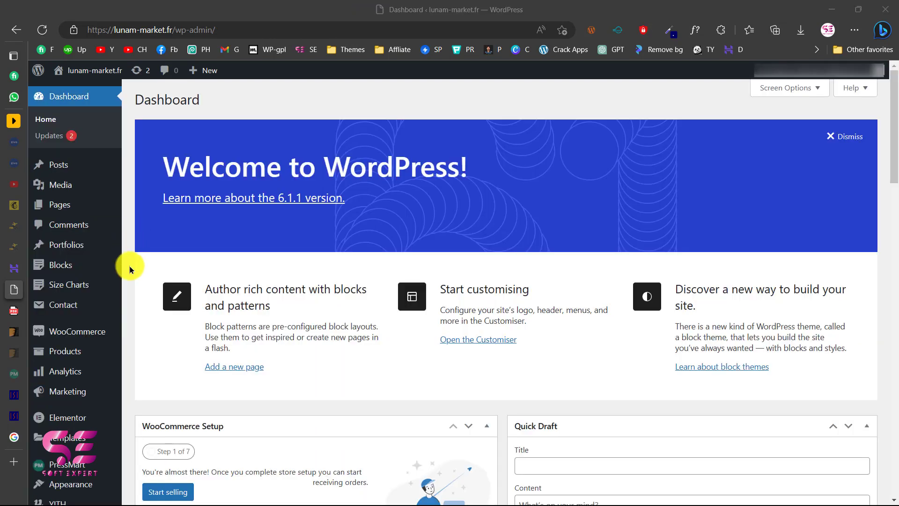
# View the site's front page in a new tab, then switch back to the Dashboard tab.
pyautogui.rightClick(77, 71)
pyautogui.click(117, 82)
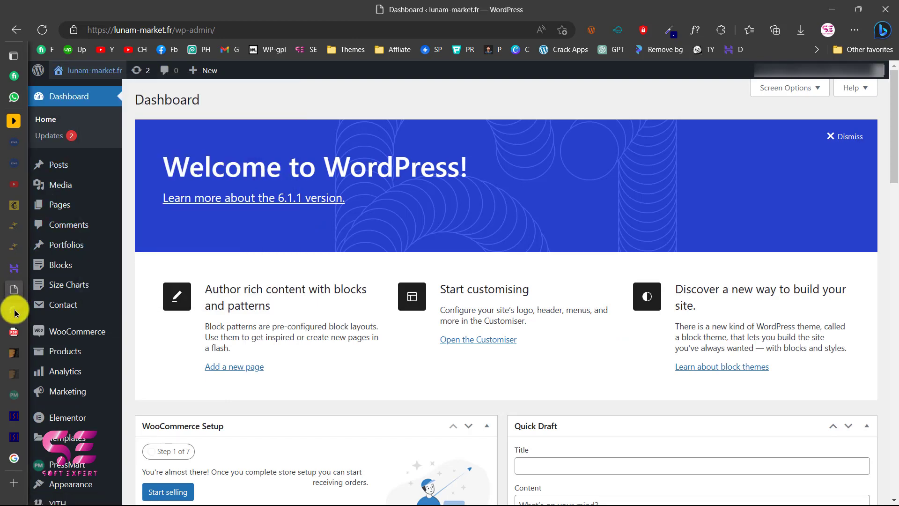
pyautogui.click(14, 310)
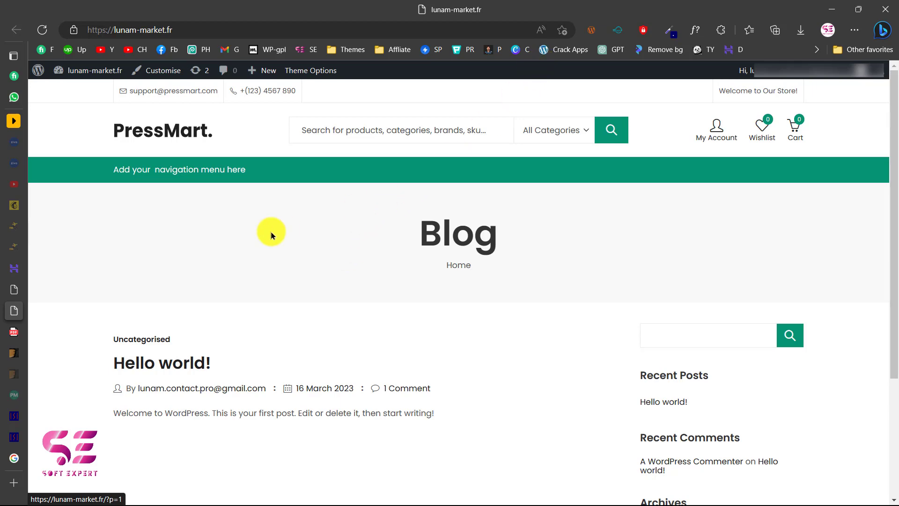
pyautogui.click(16, 293)
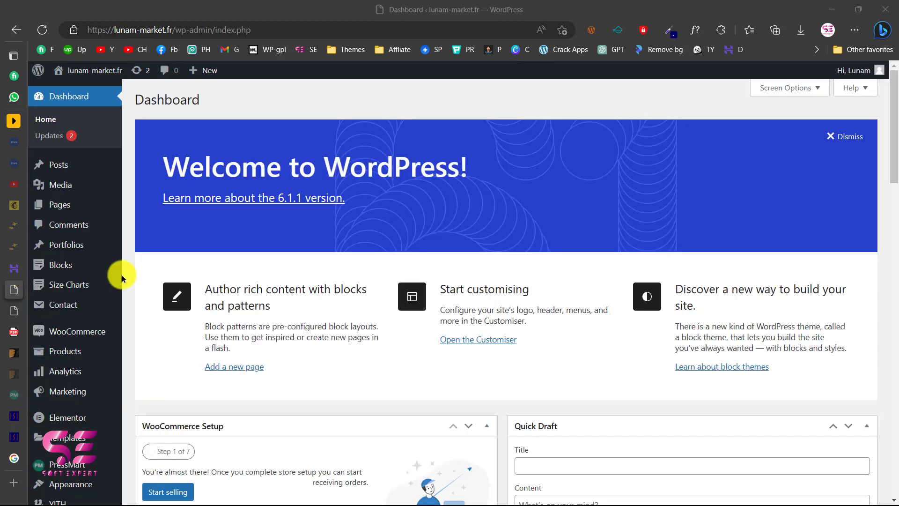
pyautogui.scroll(-3, 120, 277)
# Install the Home 1 demo from PressMart > Demo Import with Import All ticked.
pyautogui.moveTo(93, 322)
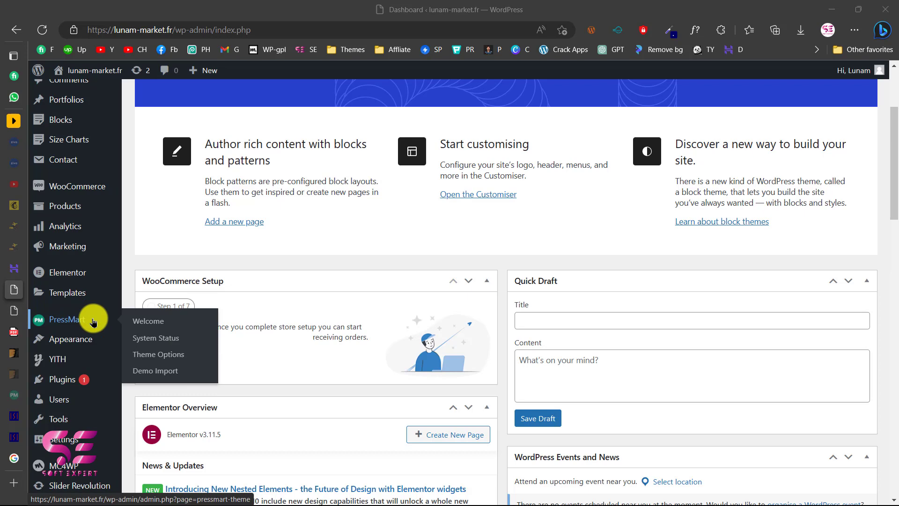
pyautogui.click(156, 373)
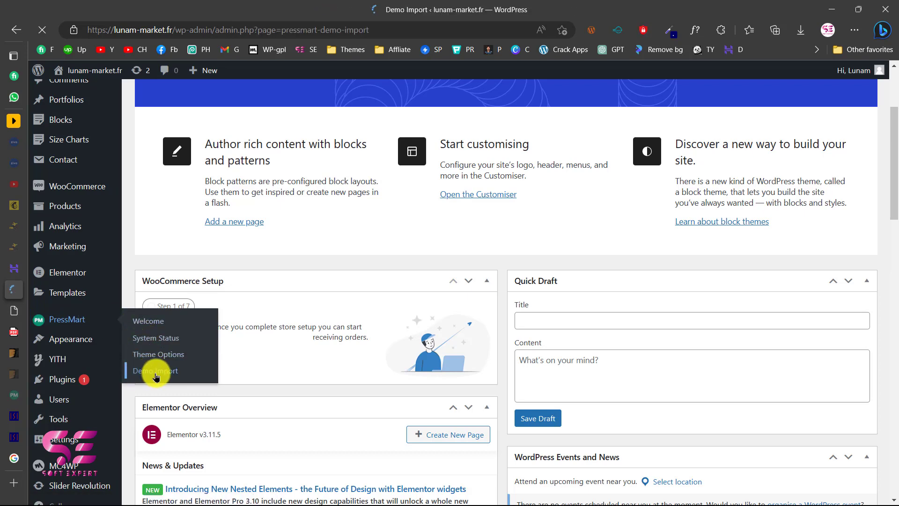
pyautogui.scroll(-3, 339, 293)
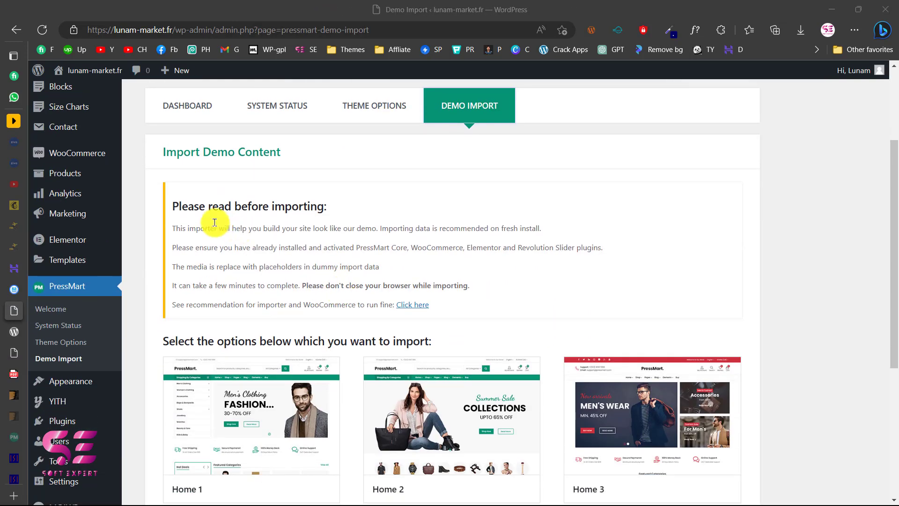
pyautogui.scroll(-1, 315, 210)
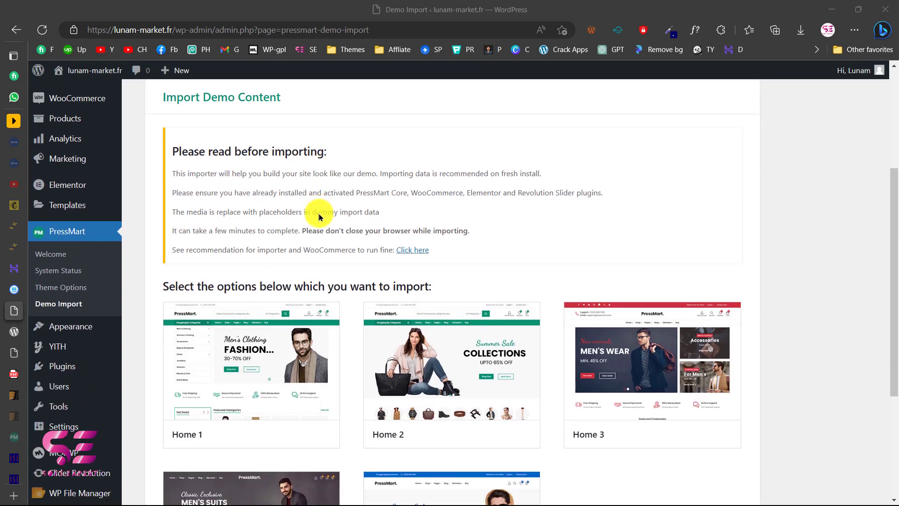
pyautogui.scroll(-2, 345, 243)
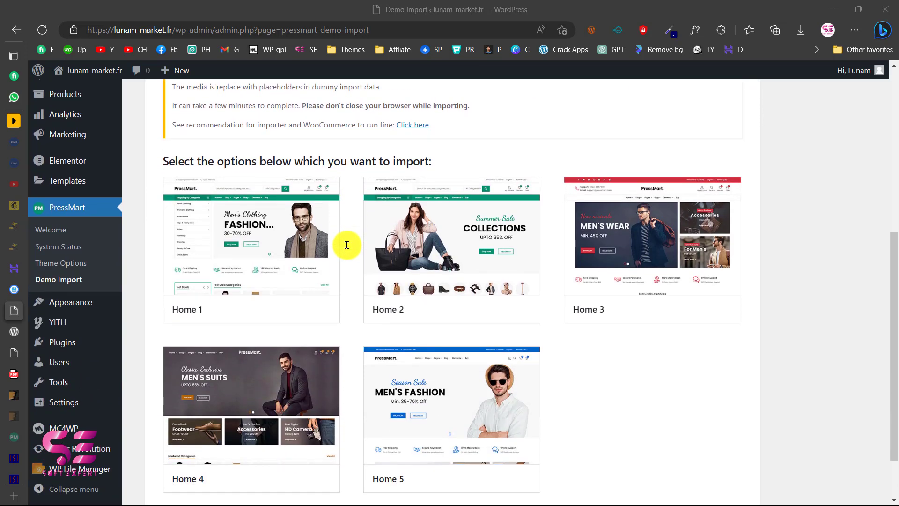
pyautogui.moveTo(285, 236)
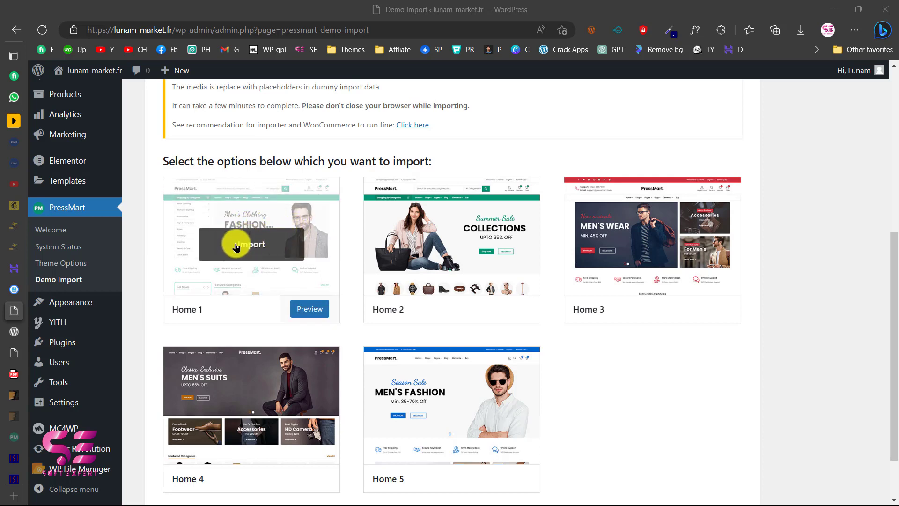
pyautogui.click(251, 247)
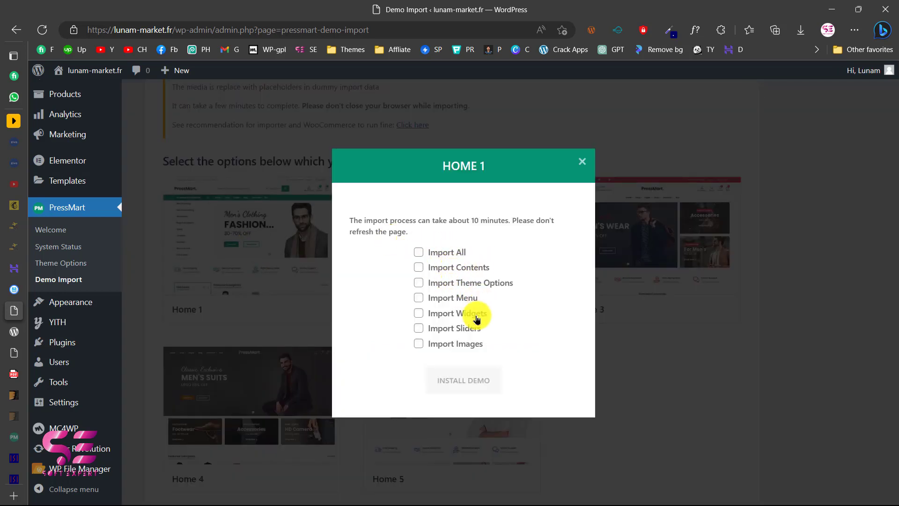
pyautogui.click(420, 253)
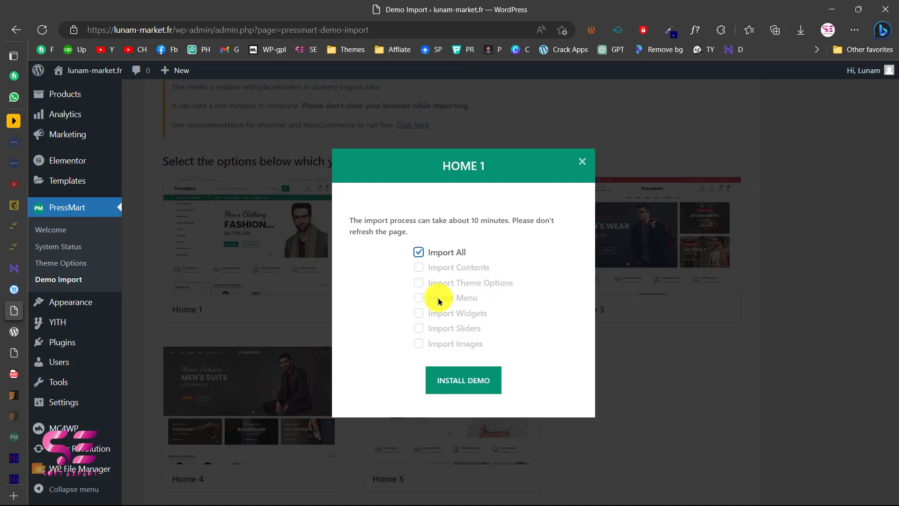
pyautogui.click(463, 380)
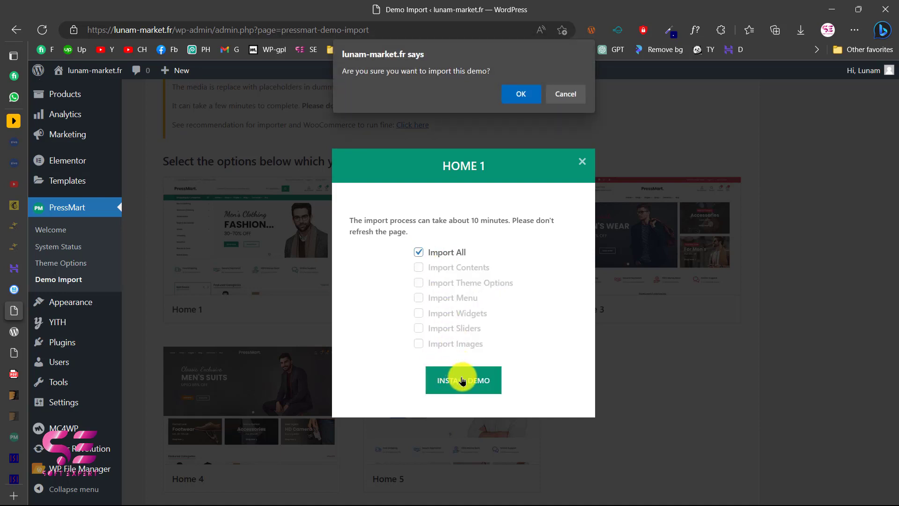
pyautogui.click(522, 96)
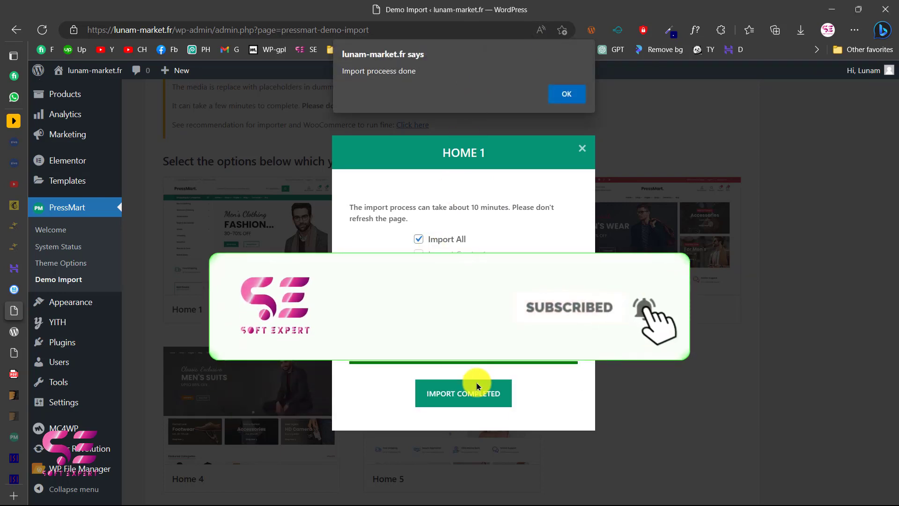
pyautogui.click(567, 94)
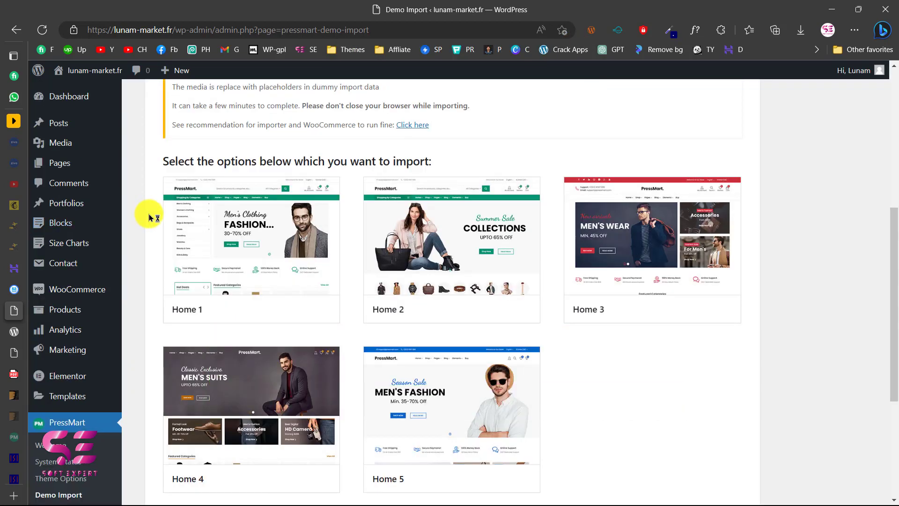
# Browse the storefront's imported Home 1 layout after closing the newsletter popup, then return to the Demo Import tab.
pyautogui.click(11, 349)
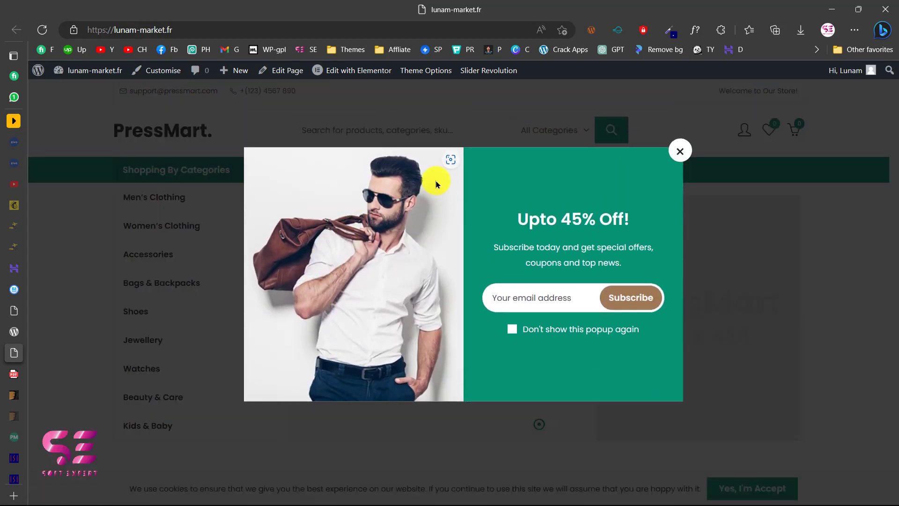
pyautogui.click(680, 161)
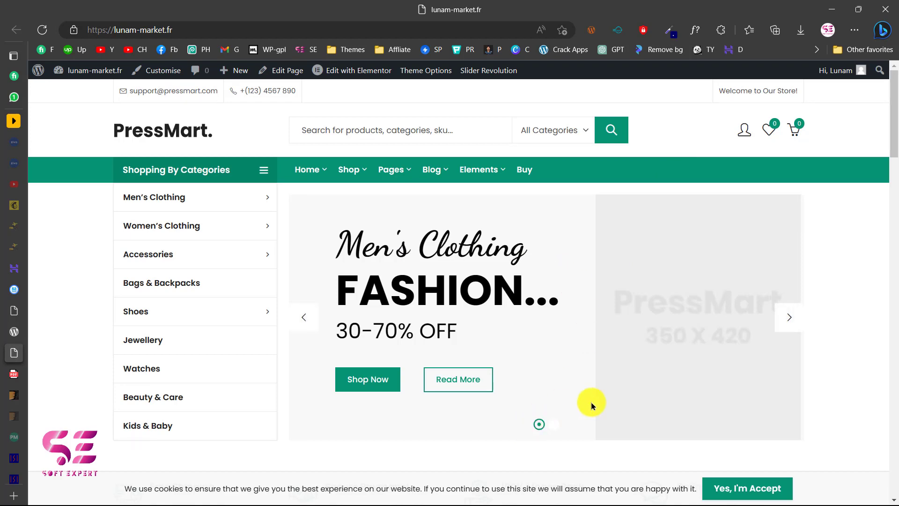
pyautogui.scroll(-5, 591, 402)
pyautogui.scroll(-2, 436, 347)
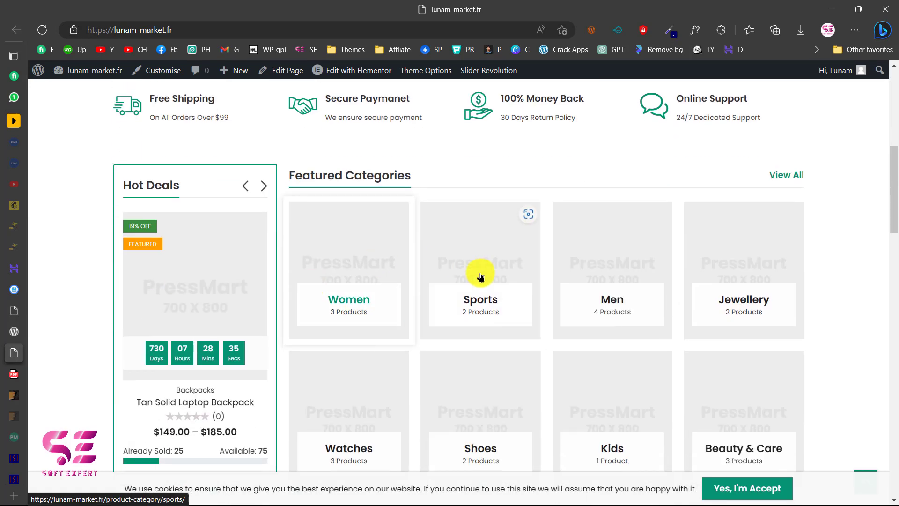
pyautogui.scroll(-7, 479, 275)
pyautogui.scroll(-14, 481, 276)
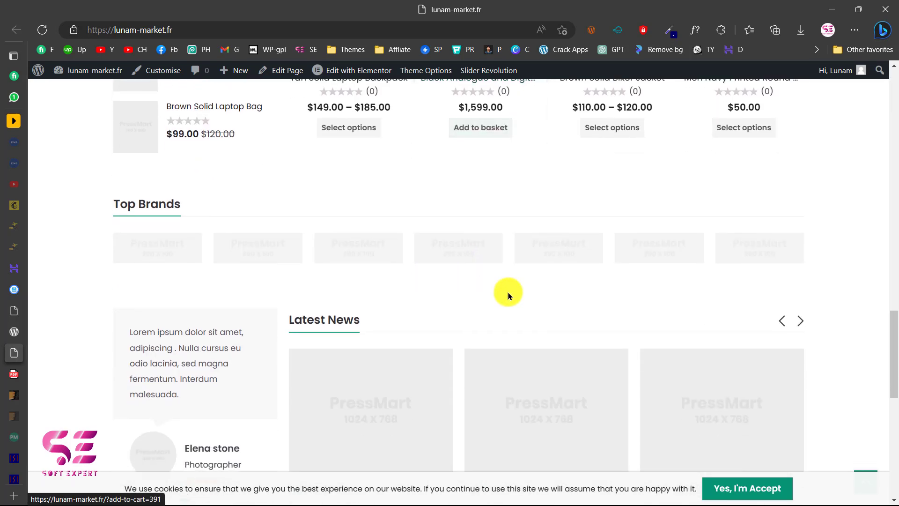
pyautogui.scroll(-2, 507, 292)
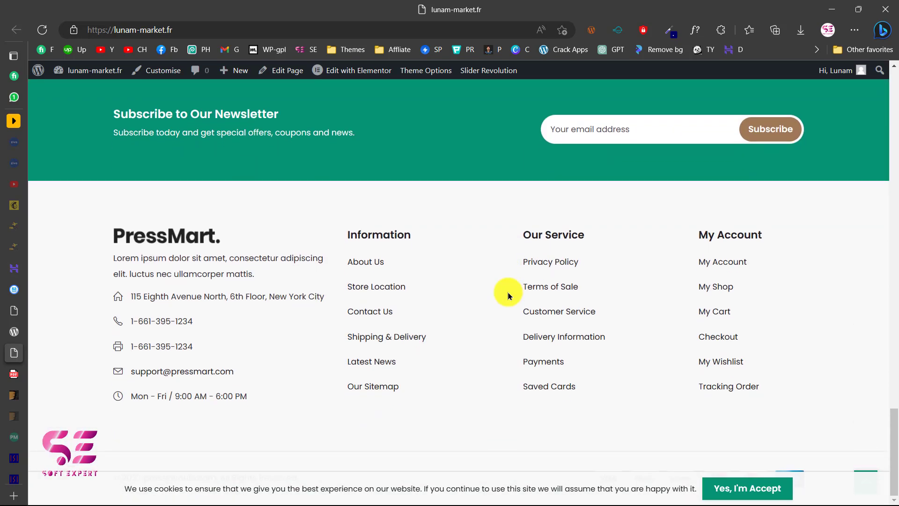
pyautogui.scroll(3, 507, 292)
pyautogui.scroll(9, 508, 292)
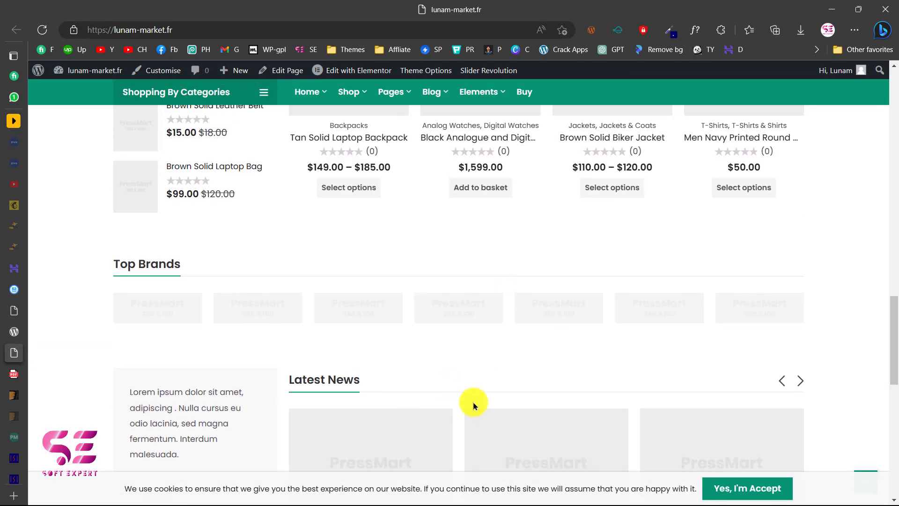
pyautogui.scroll(9, 473, 400)
pyautogui.scroll(2, 371, 369)
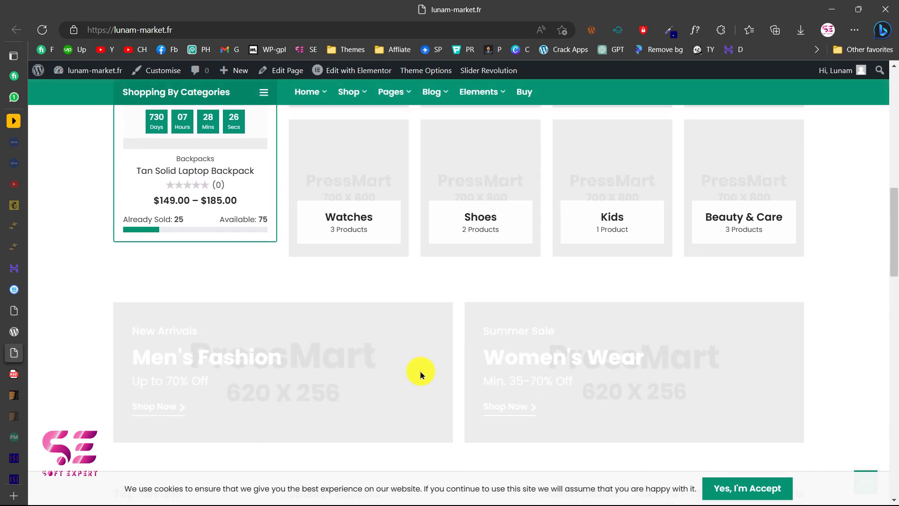
pyautogui.scroll(6, 420, 370)
pyautogui.scroll(-10, 453, 320)
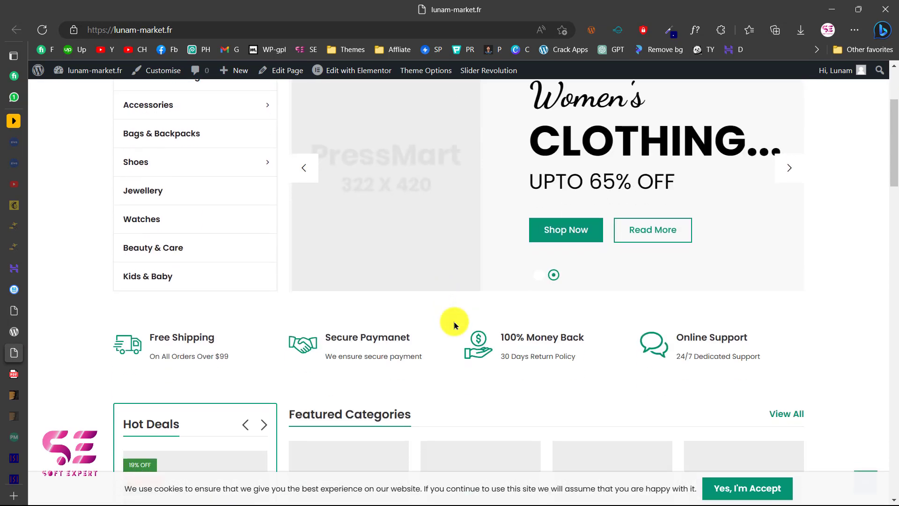
pyautogui.scroll(-15, 454, 323)
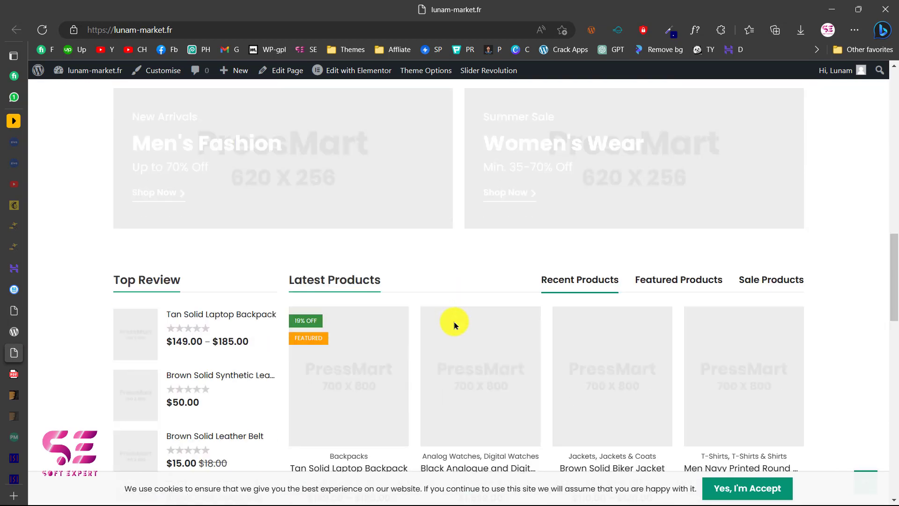
pyautogui.scroll(-8, 454, 325)
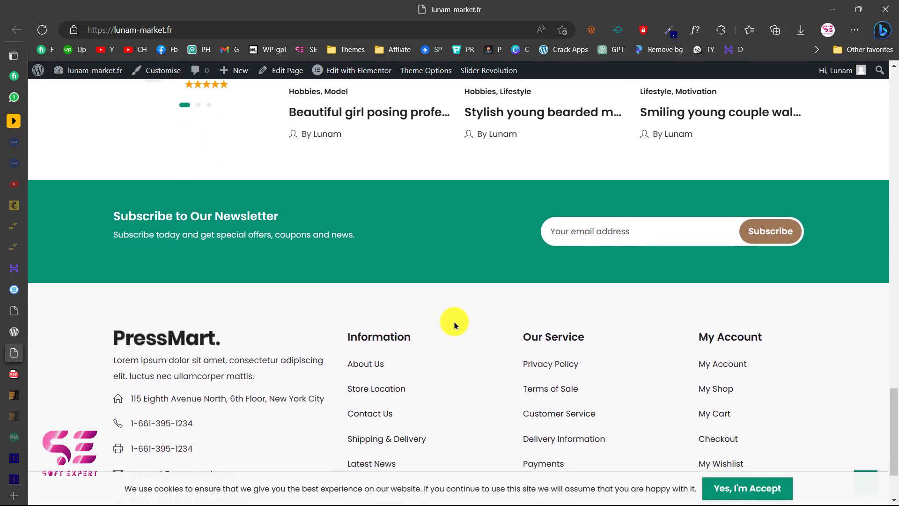
pyautogui.scroll(1, 455, 324)
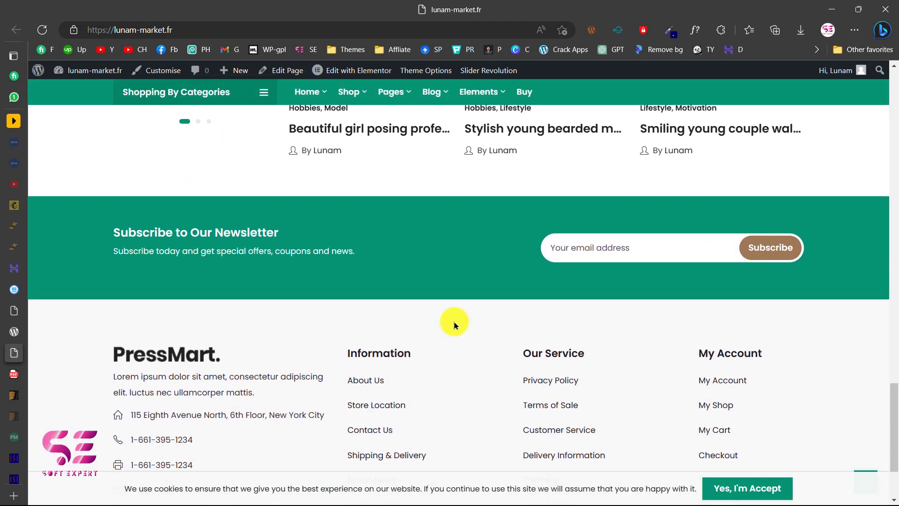
pyautogui.click(14, 310)
pyautogui.scroll(-1, 237, 301)
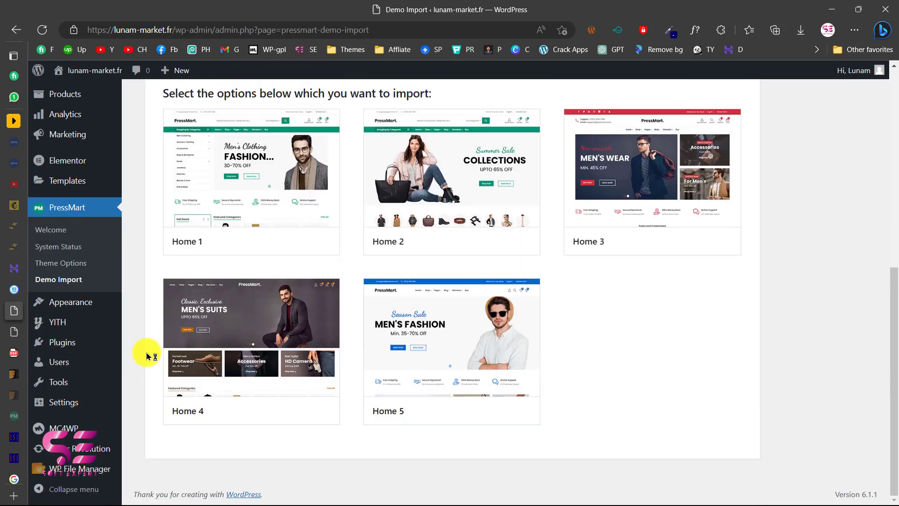
# Install and activate the Dokan multivendor marketplace plugin from Plugins > Add New.
pyautogui.moveTo(63, 342)
pyautogui.click(147, 360)
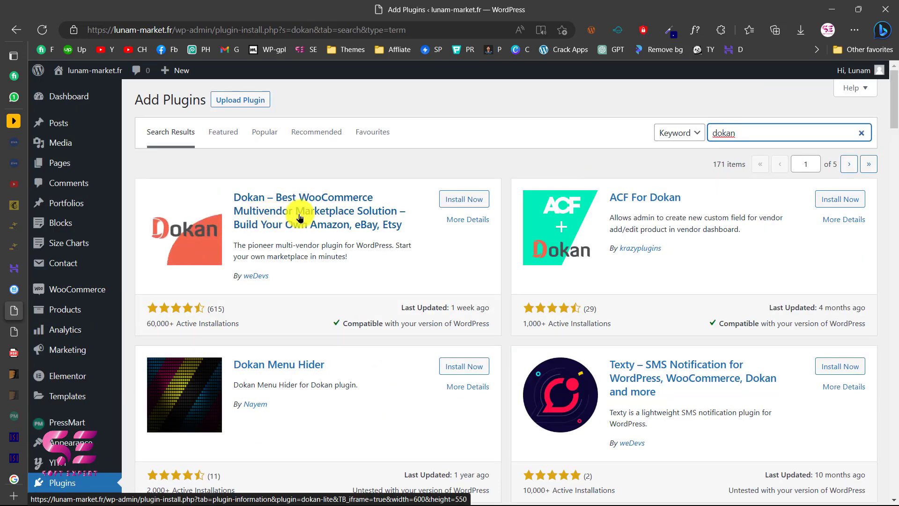
pyautogui.click(456, 200)
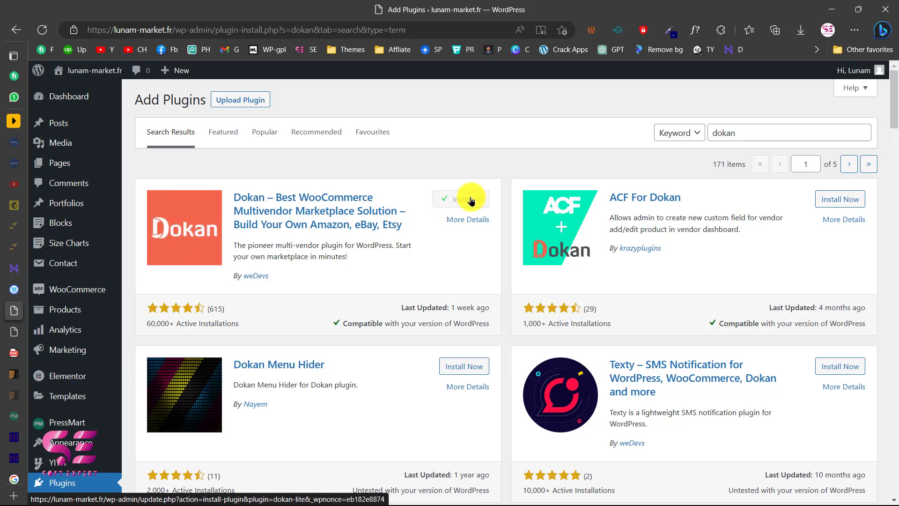
pyautogui.click(465, 201)
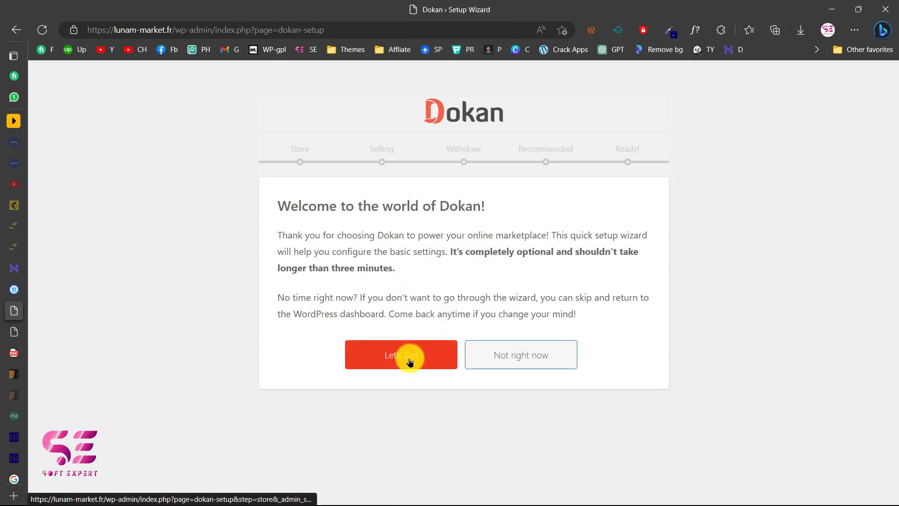
# Set the Dokan vendor store URL to 'store', keep Google Maps as map API source, and continue.
pyautogui.scroll(-1, 395, 357)
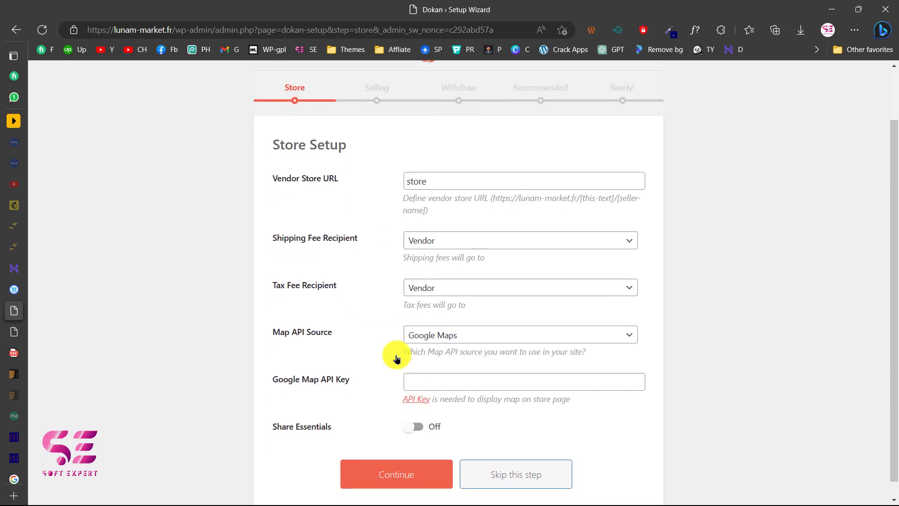
pyautogui.scroll(-1, 343, 184)
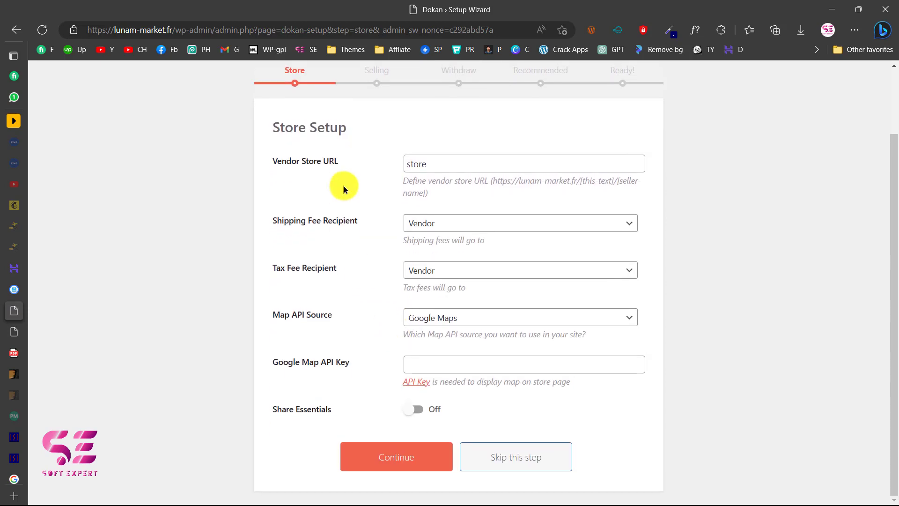
pyautogui.click(418, 169)
pyautogui.write('store')
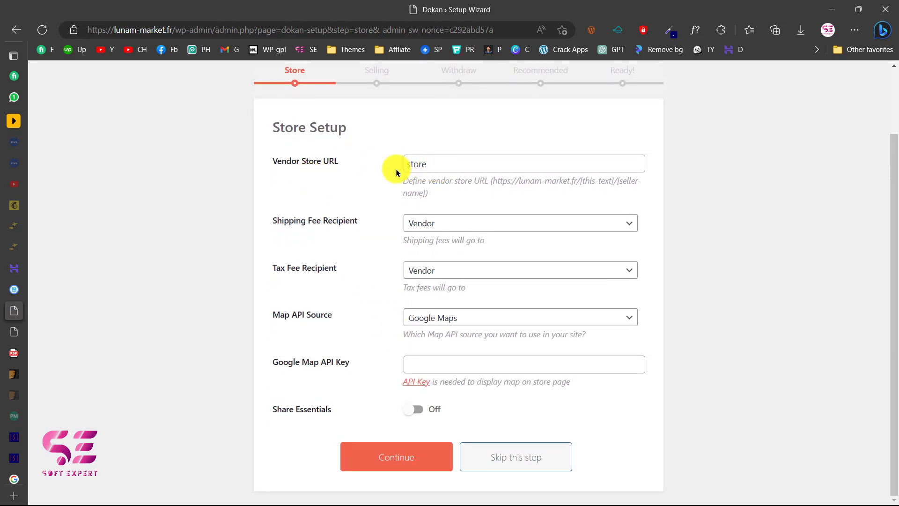
pyautogui.click(305, 228)
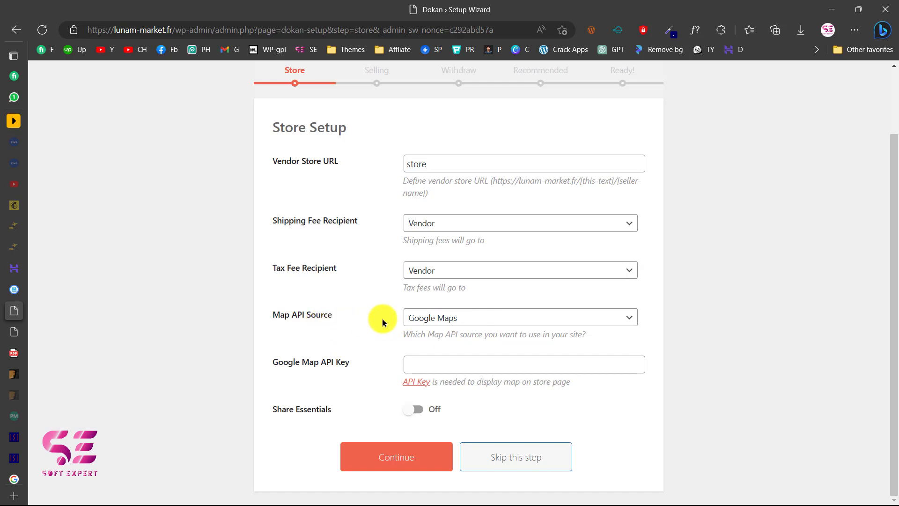
pyautogui.click(473, 325)
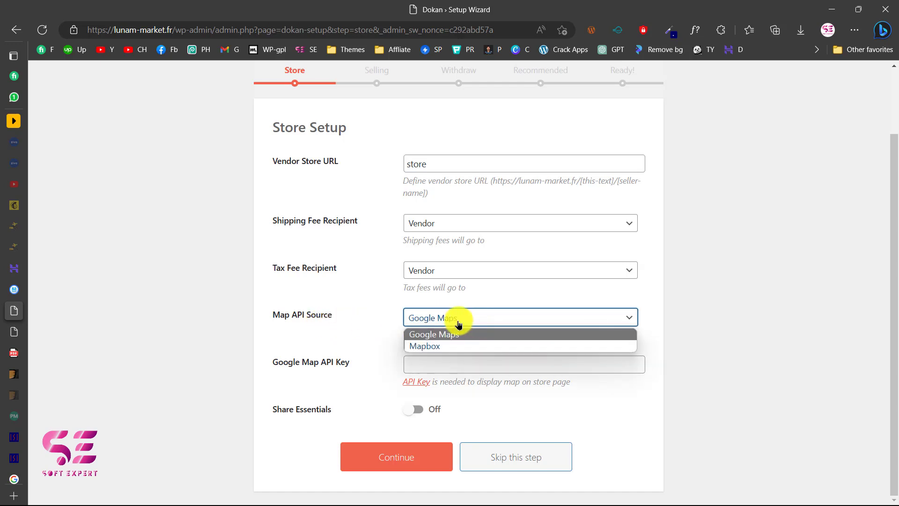
pyautogui.click(459, 324)
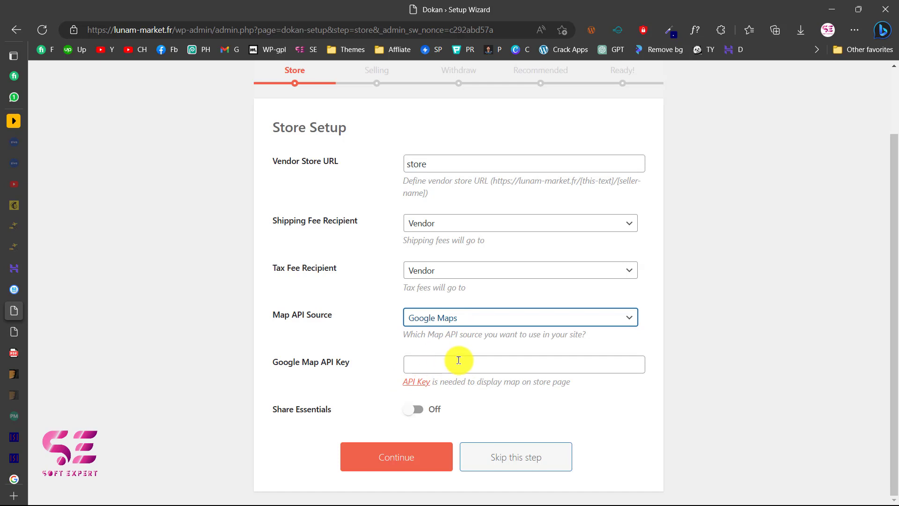
pyautogui.click(412, 454)
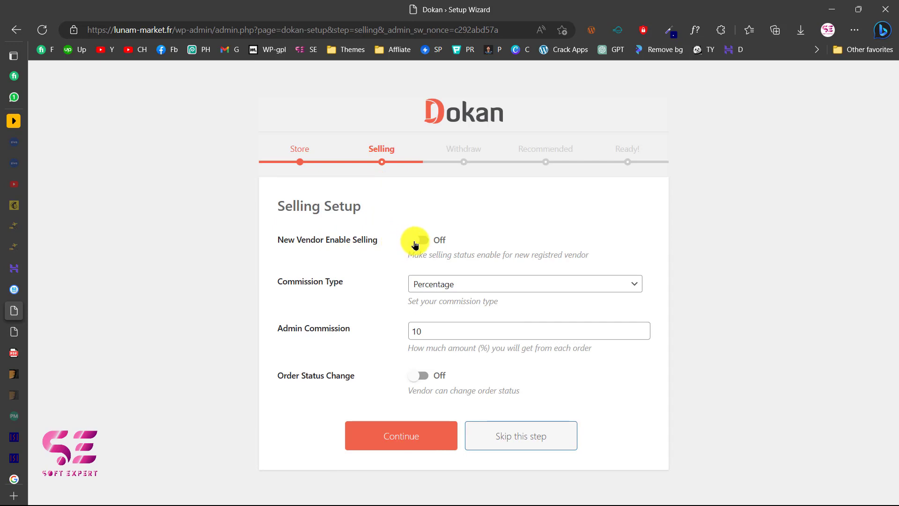
# Enable selling for new vendors and keep a Percentage admin commission of 10.
pyautogui.click(416, 243)
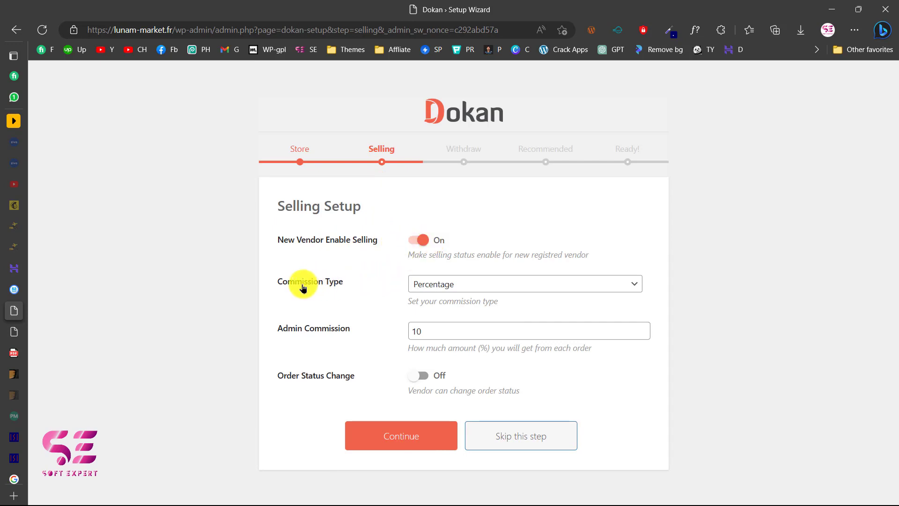
pyautogui.click(454, 286)
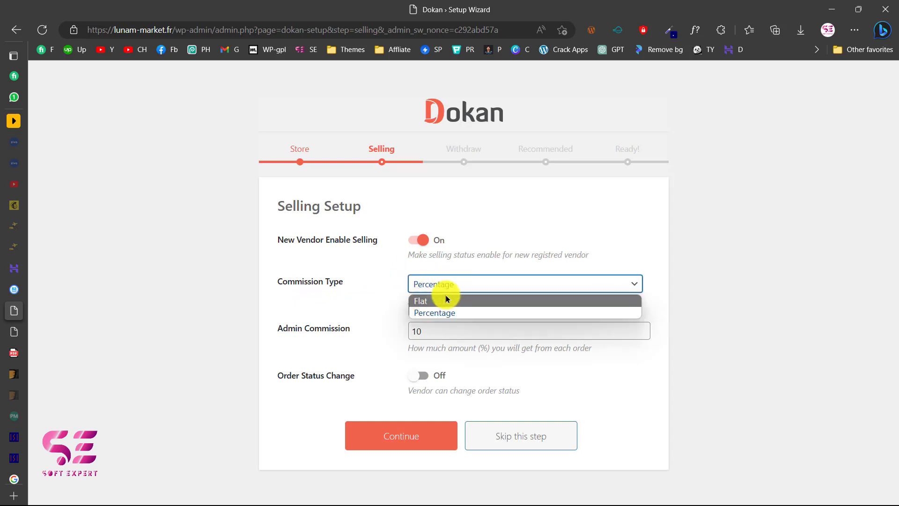
pyautogui.click(426, 313)
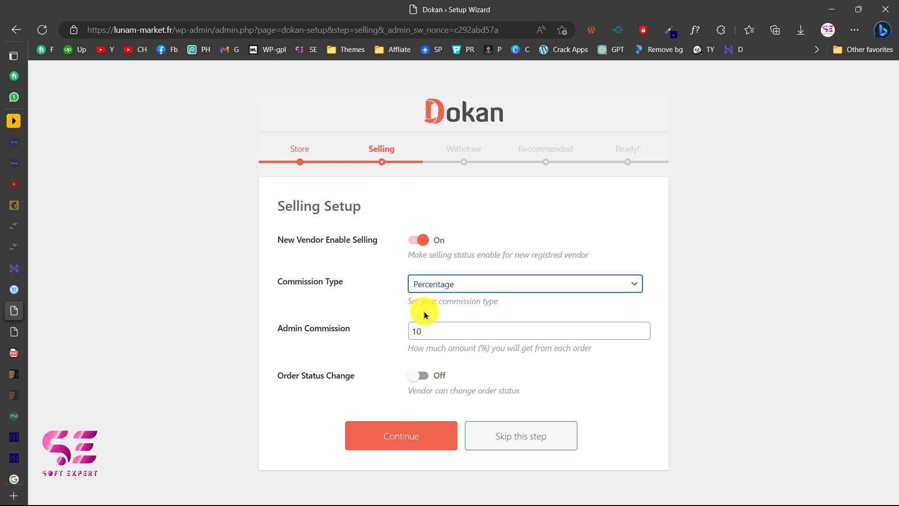
pyautogui.doubleClick(437, 332)
pyautogui.click(385, 346)
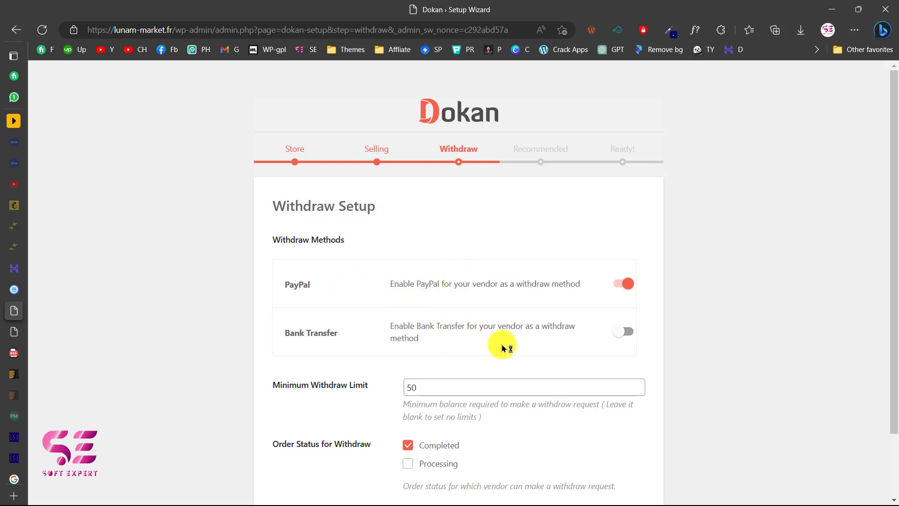
pyautogui.scroll(-2, 502, 348)
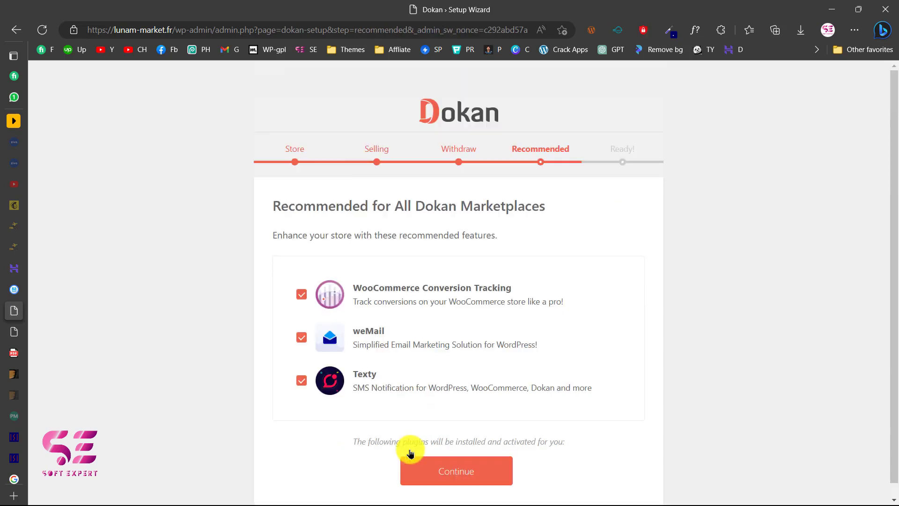
# Skip the recommended WooCommerce Conversion Tracking, weMail and Texty plugins and continue.
pyautogui.click(301, 294)
pyautogui.click(301, 338)
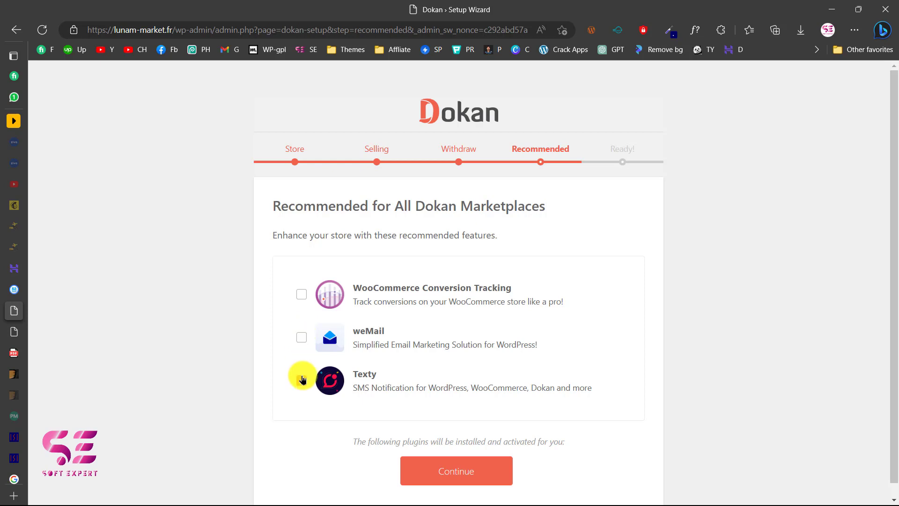
pyautogui.click(302, 380)
pyautogui.click(452, 473)
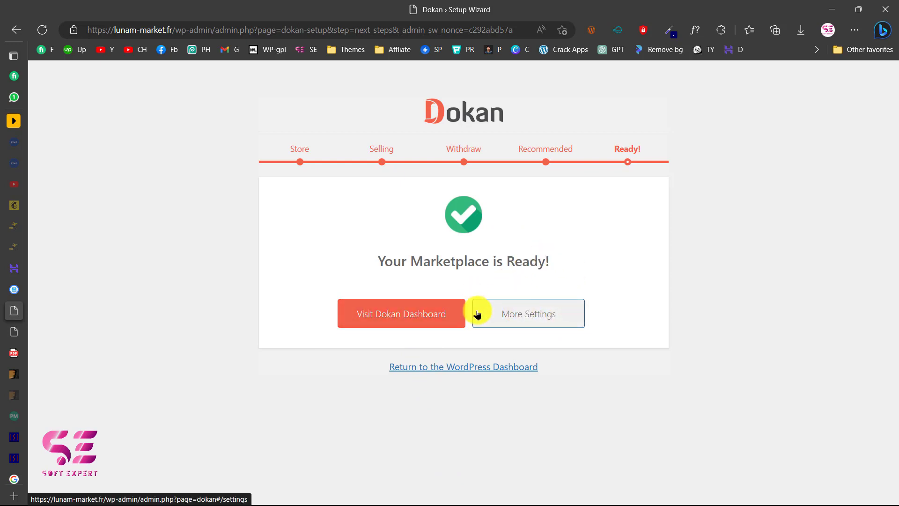
# Look over the Dokan dashboard, then return to the storefront tab.
pyautogui.scroll(-5, 481, 383)
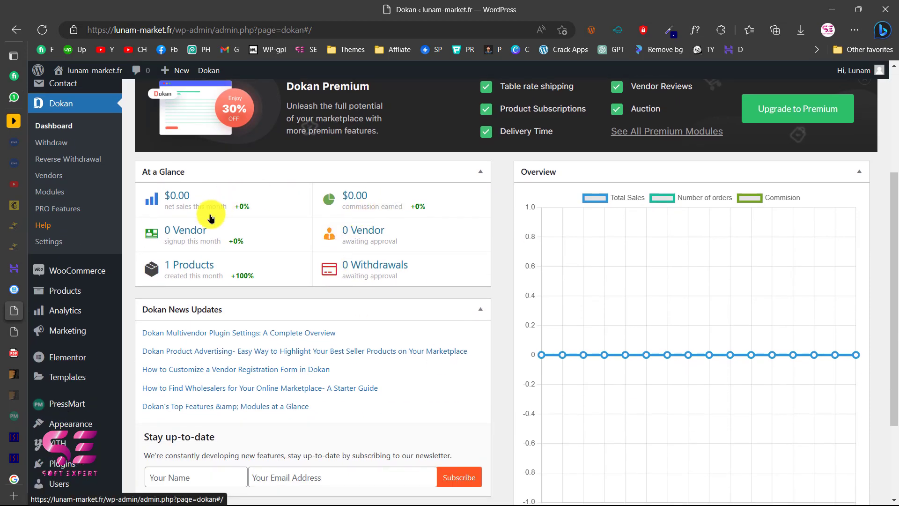
pyautogui.scroll(-3, 291, 261)
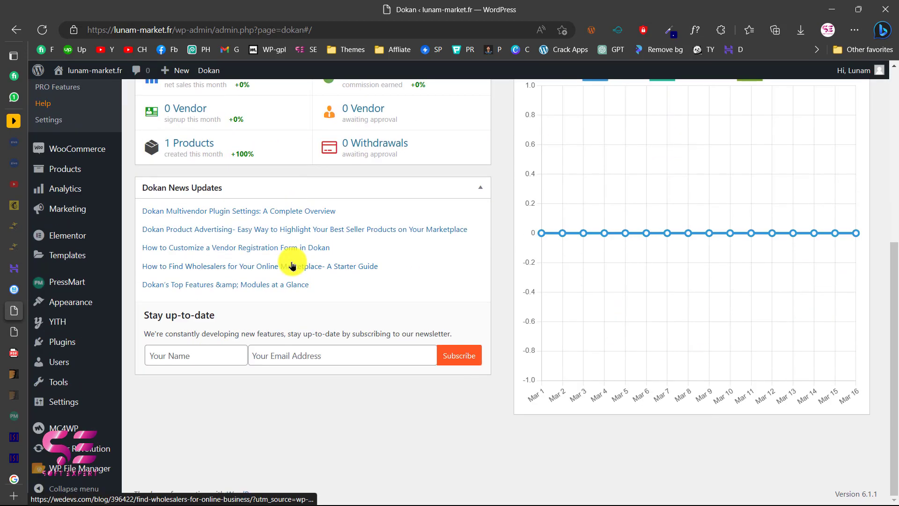
pyautogui.scroll(4, 291, 261)
pyautogui.scroll(3, 292, 266)
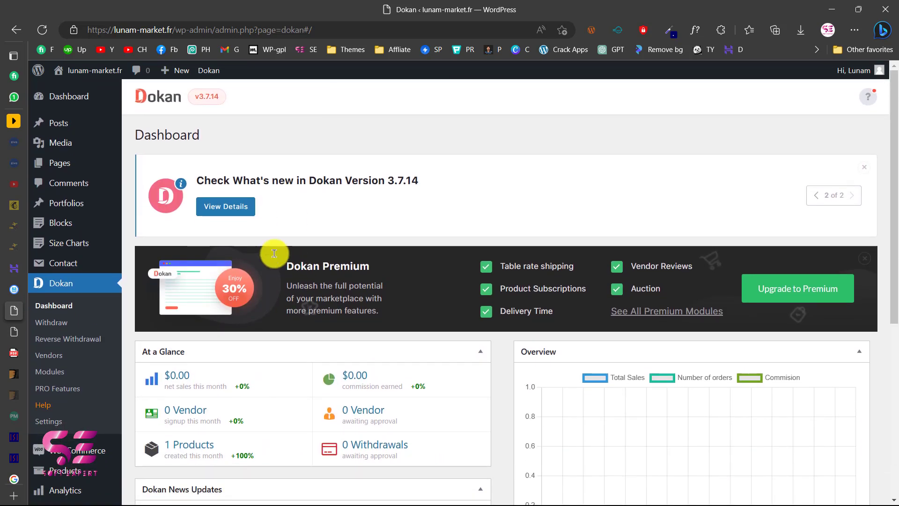
pyautogui.click(12, 334)
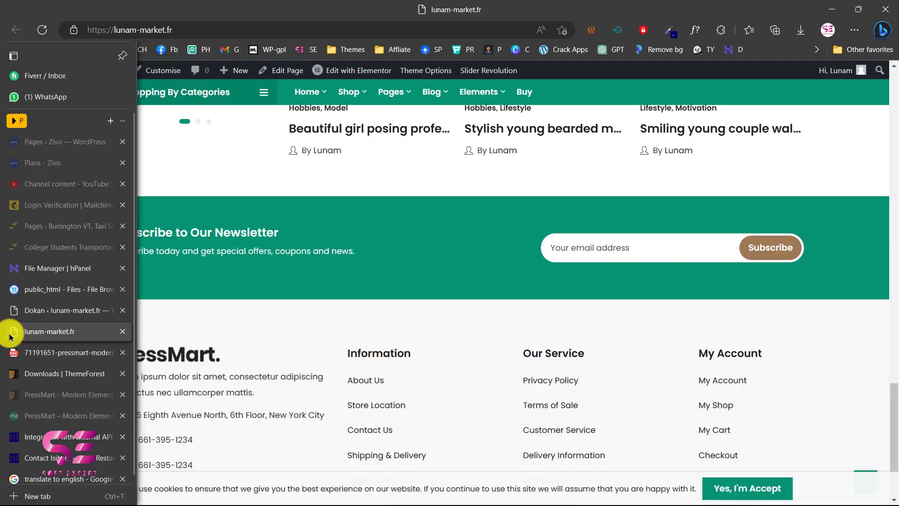
# Open the My Profile account page in a private window.
pyautogui.scroll(5, 253, 261)
pyautogui.scroll(10, 255, 262)
pyautogui.moveTo(737, 133)
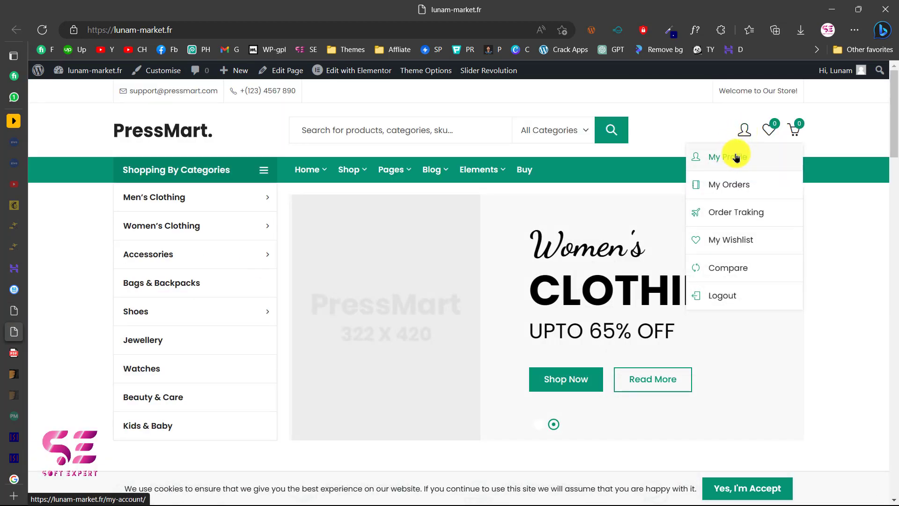
pyautogui.rightClick(737, 157)
pyautogui.click(746, 220)
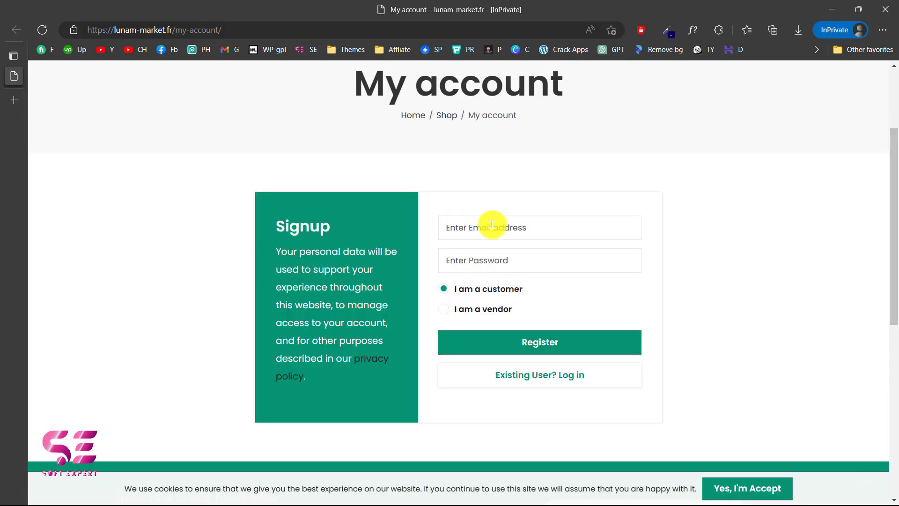
# Register a new account as a vendor with shop name vendor1.
pyautogui.click(448, 310)
pyautogui.scroll(-2, 537, 328)
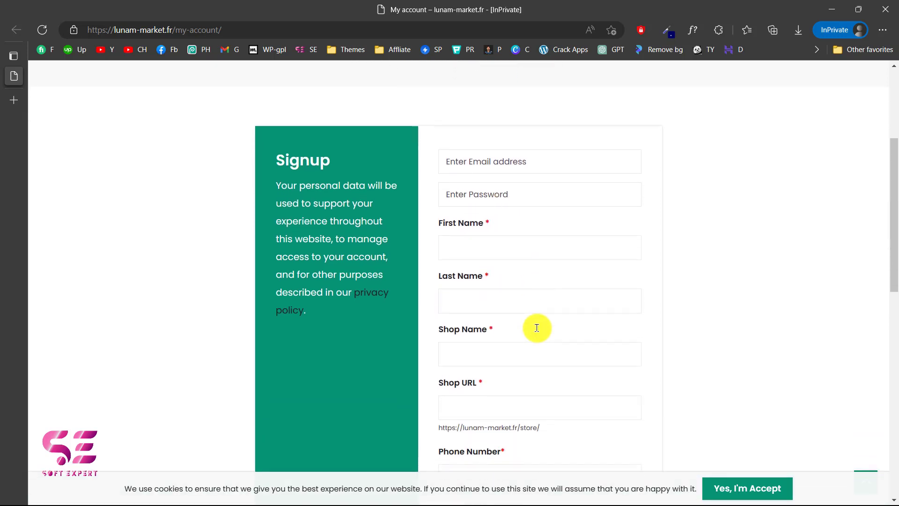
pyautogui.scroll(-2, 536, 328)
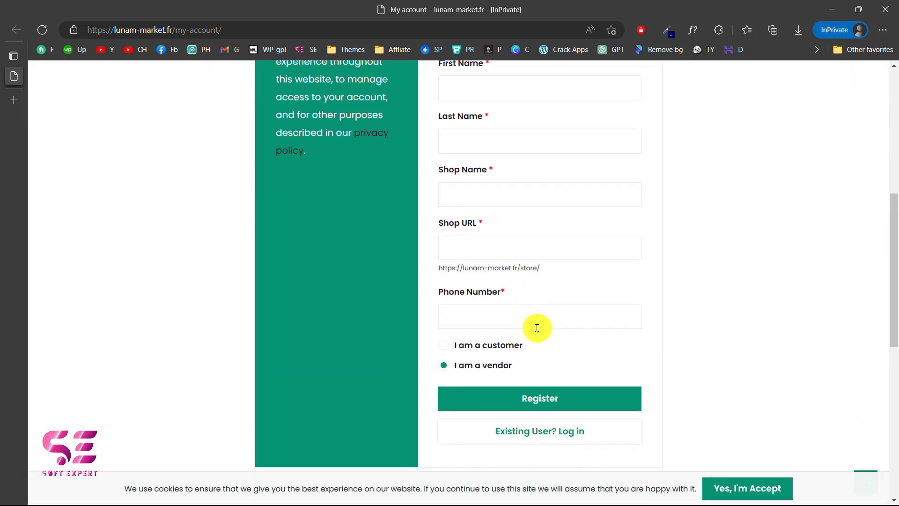
pyautogui.scroll(2, 568, 353)
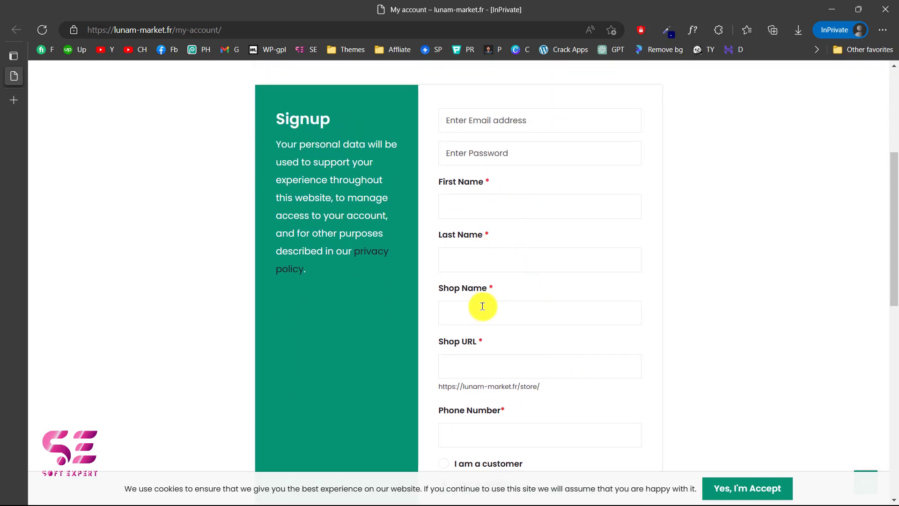
pyautogui.scroll(-2, 532, 307)
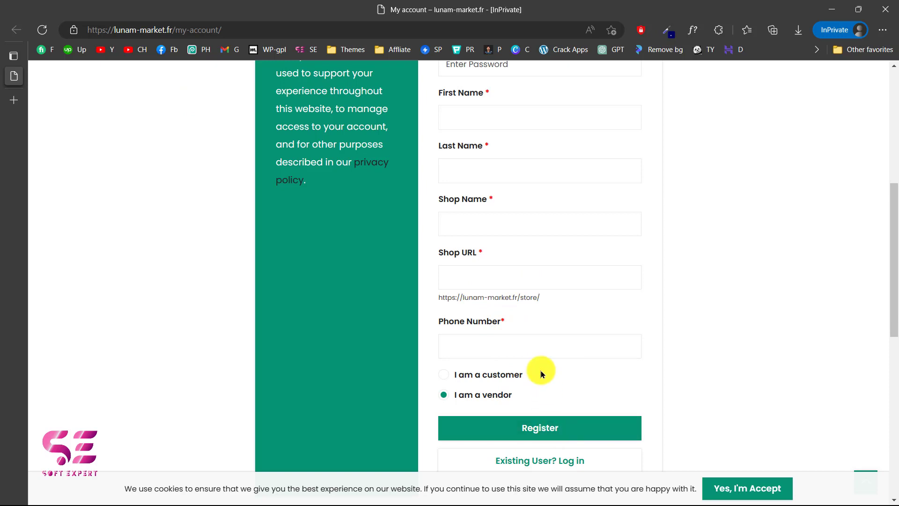
pyautogui.scroll(1, 538, 370)
pyautogui.scroll(1, 504, 227)
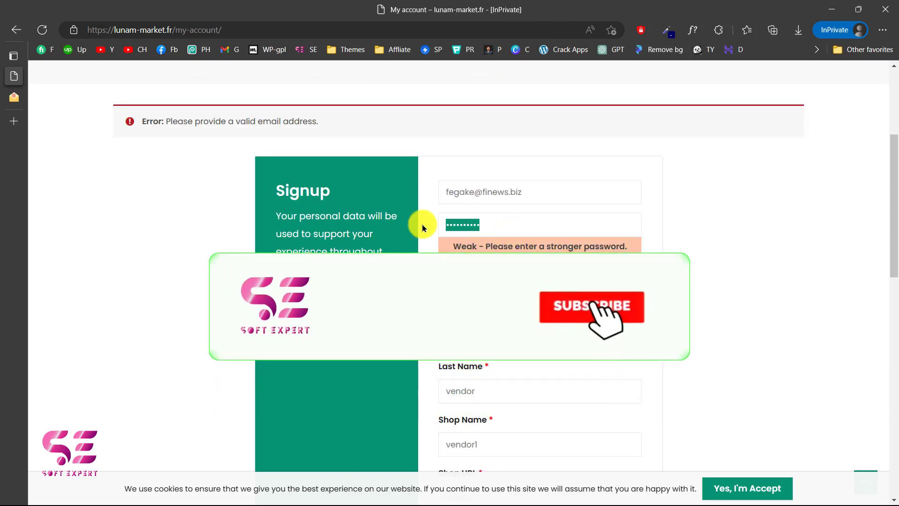
pyautogui.scroll(-5, 422, 223)
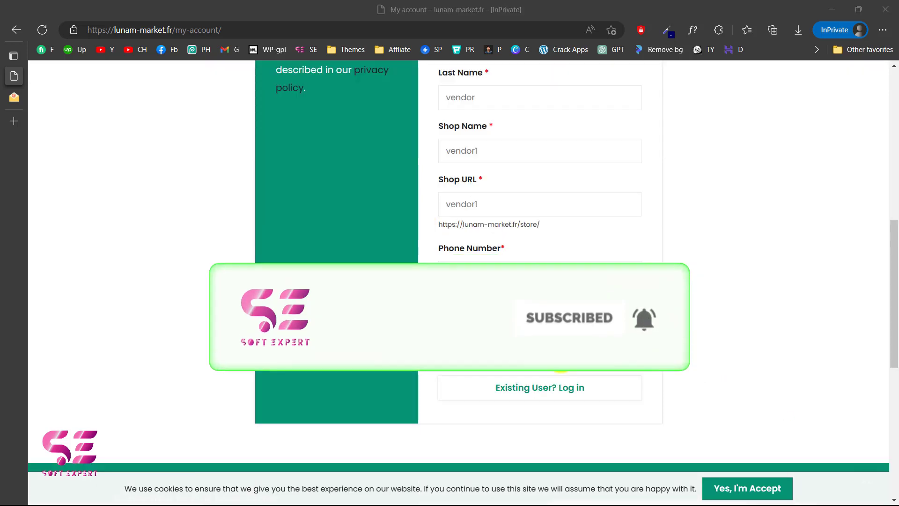
pyautogui.click(560, 361)
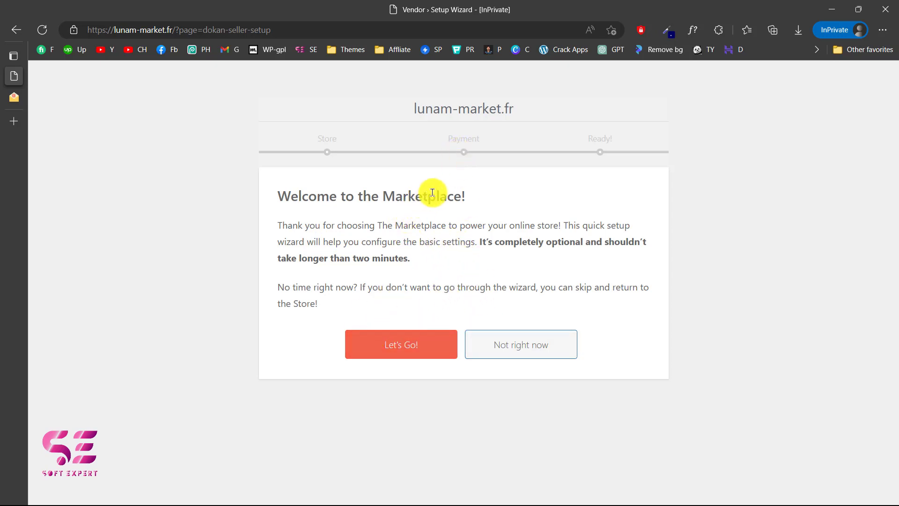
# Start the vendor setup wizard, skip the store and payment steps, and open the Store Dashboard.
pyautogui.click(393, 343)
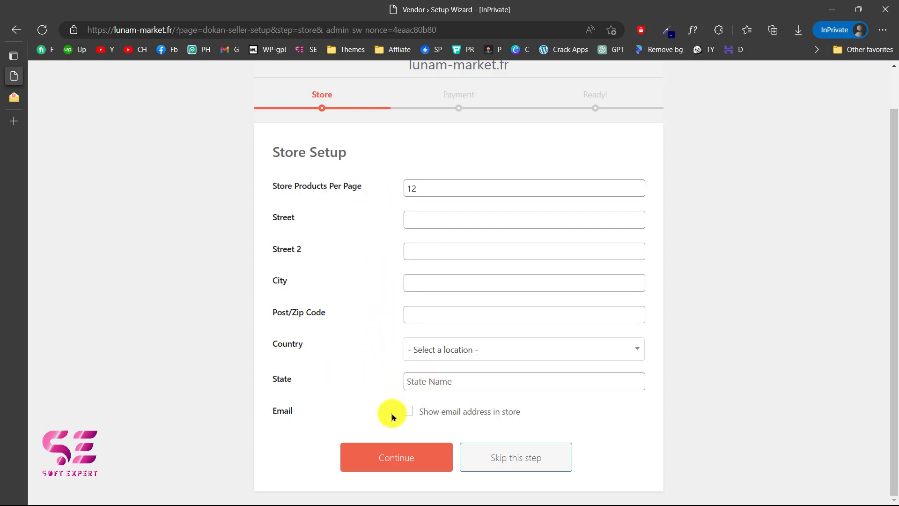
pyautogui.click(504, 458)
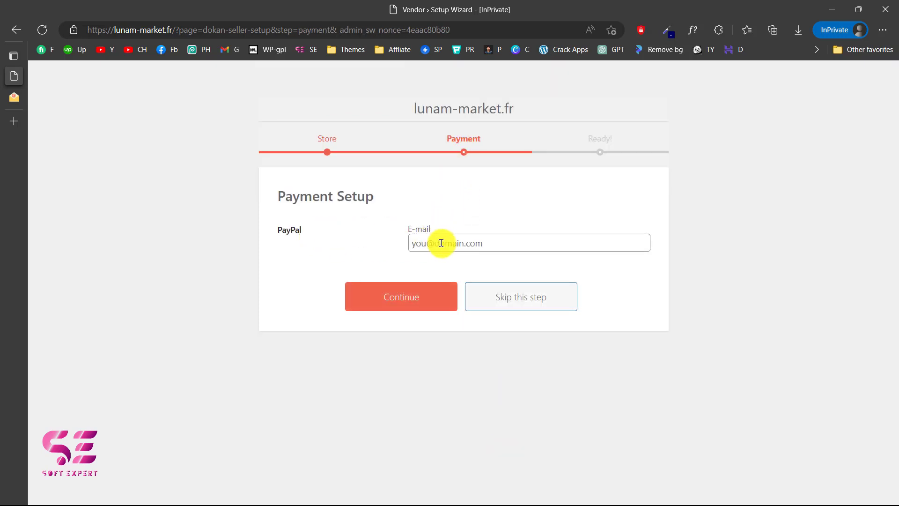
pyautogui.click(512, 299)
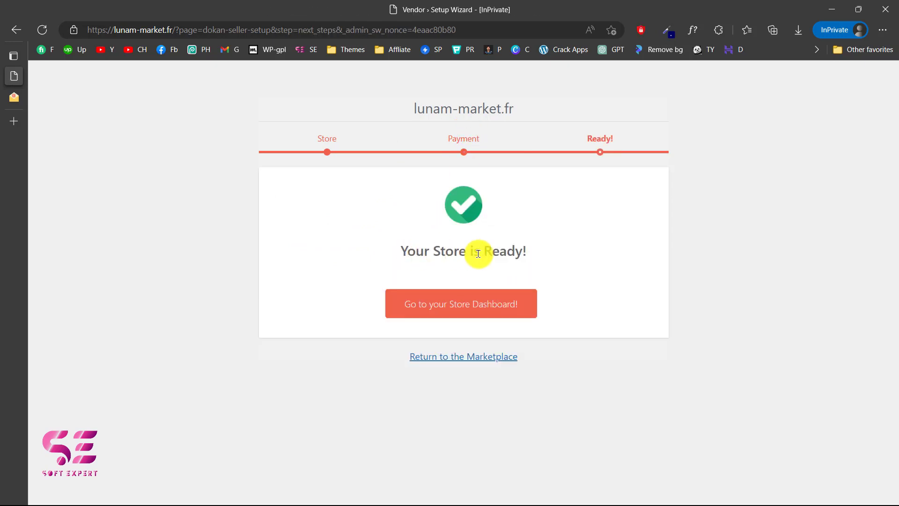
pyautogui.click(470, 307)
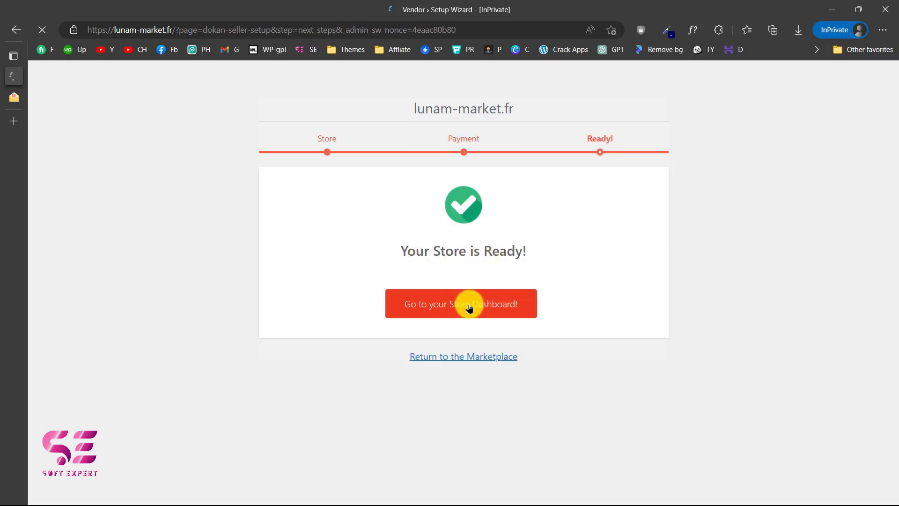
pyautogui.scroll(-2, 459, 345)
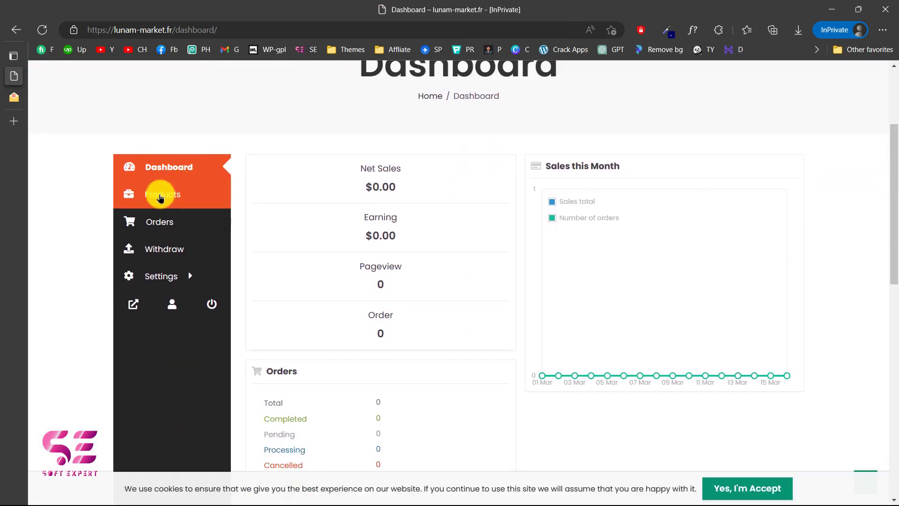
# Browse the vendor's Products list and preview the Add New Product form without saving.
pyautogui.click(182, 201)
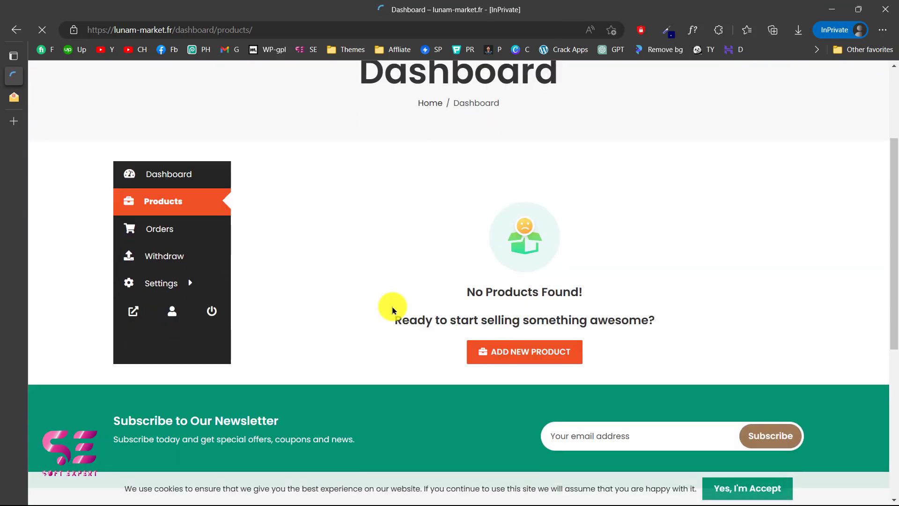
pyautogui.click(510, 360)
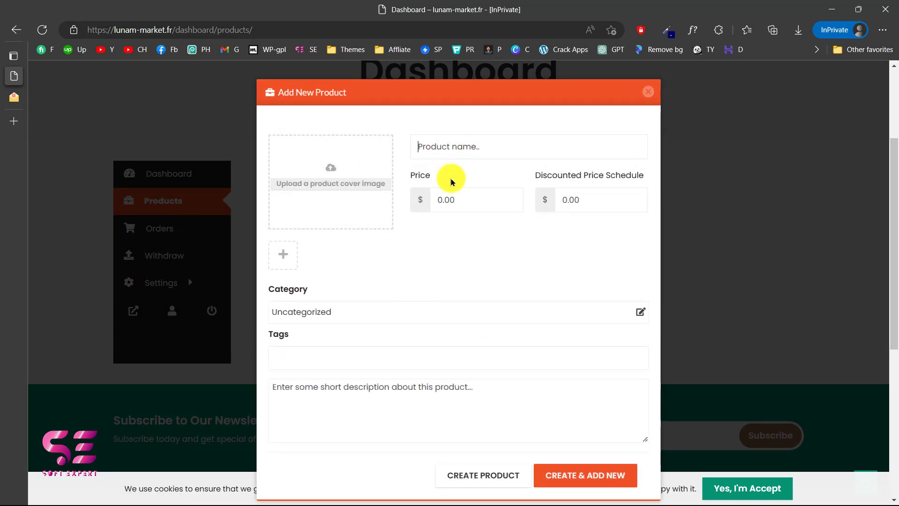
pyautogui.scroll(-1, 371, 260)
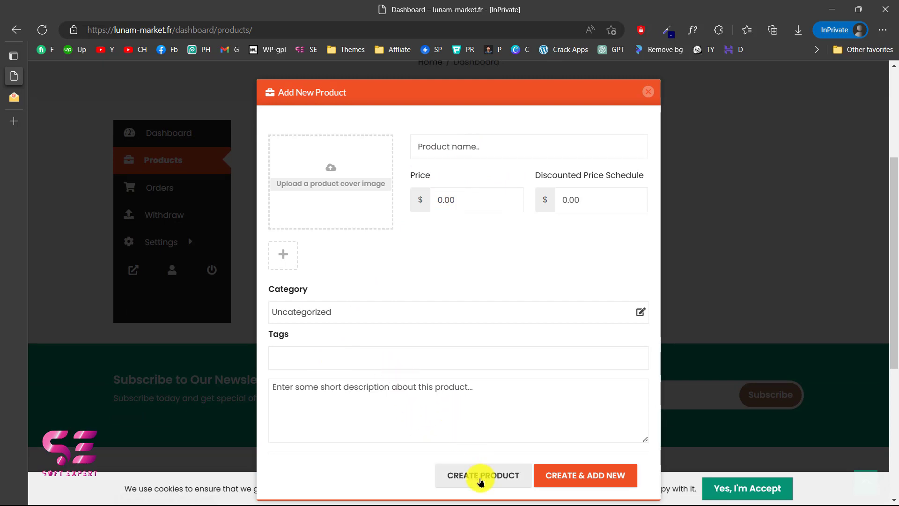
pyautogui.click(646, 90)
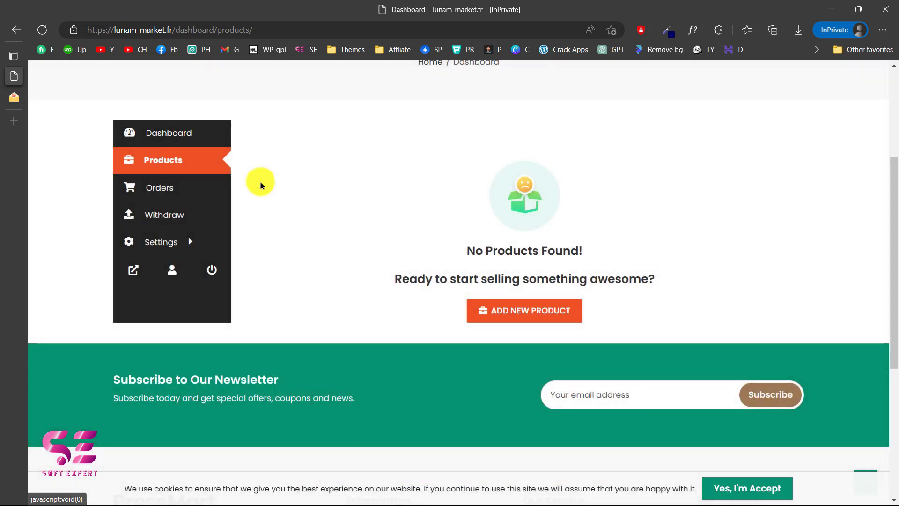
# View the vendor's Orders and Withdraw pages, dismissing the newsletter popup.
pyautogui.click(173, 192)
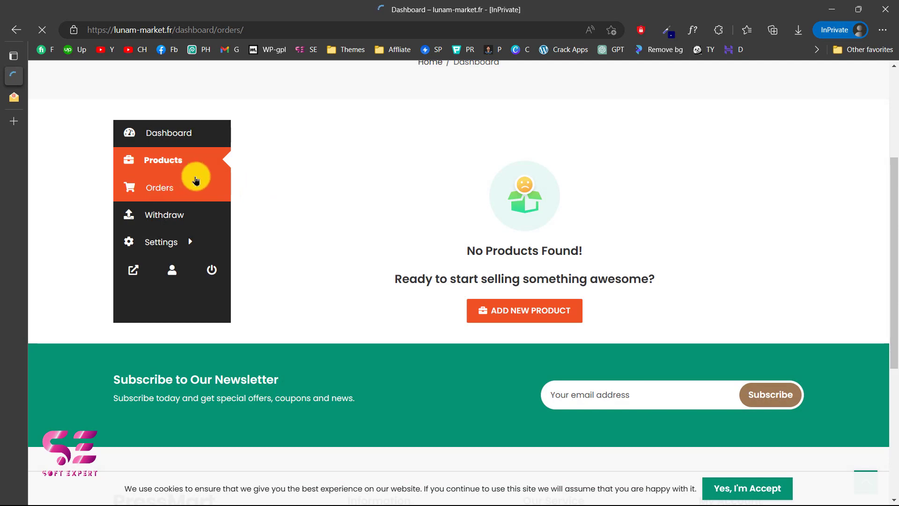
pyautogui.scroll(-3, 243, 203)
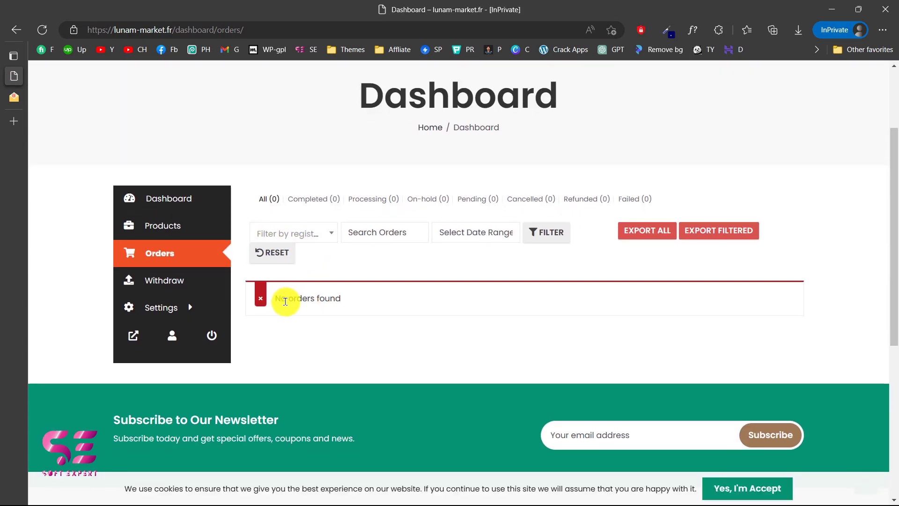
pyautogui.click(170, 281)
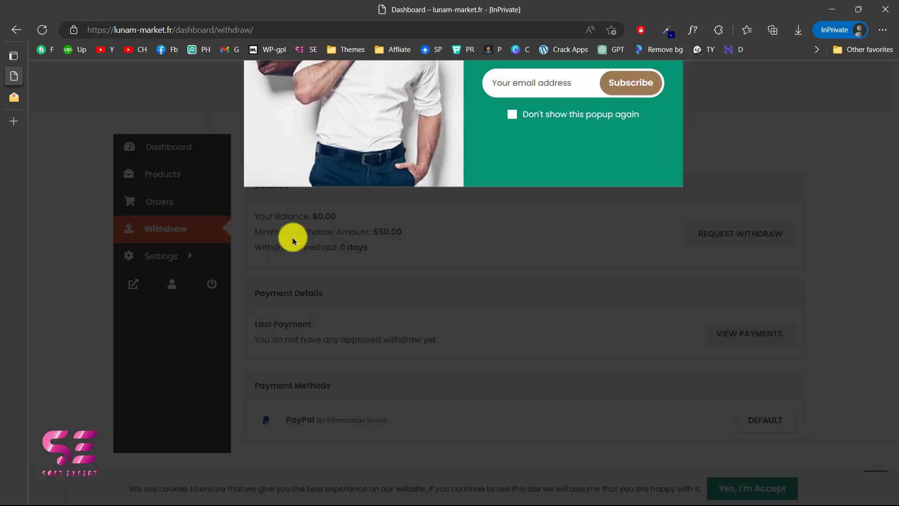
pyautogui.click(303, 247)
# Open a new product form from Products, then bring up the Beige Analogue Watch demo page.
pyautogui.moveTo(183, 257)
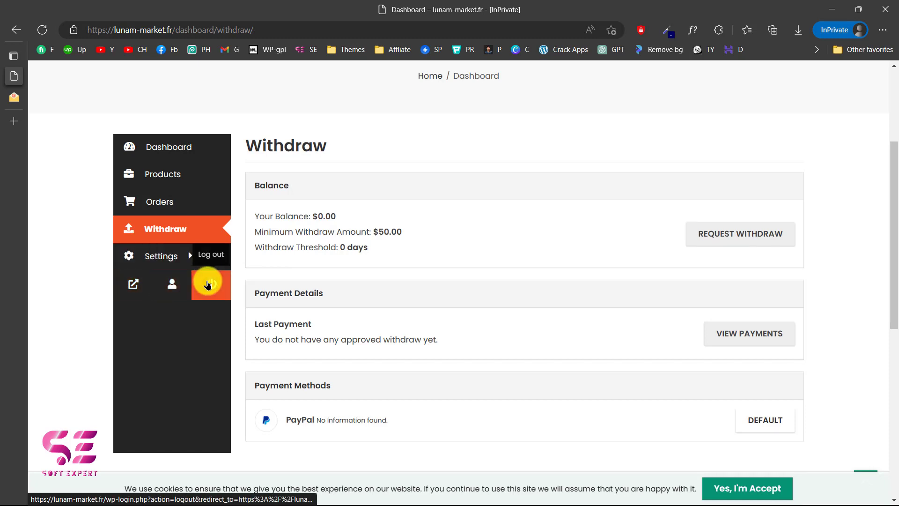
pyautogui.click(181, 179)
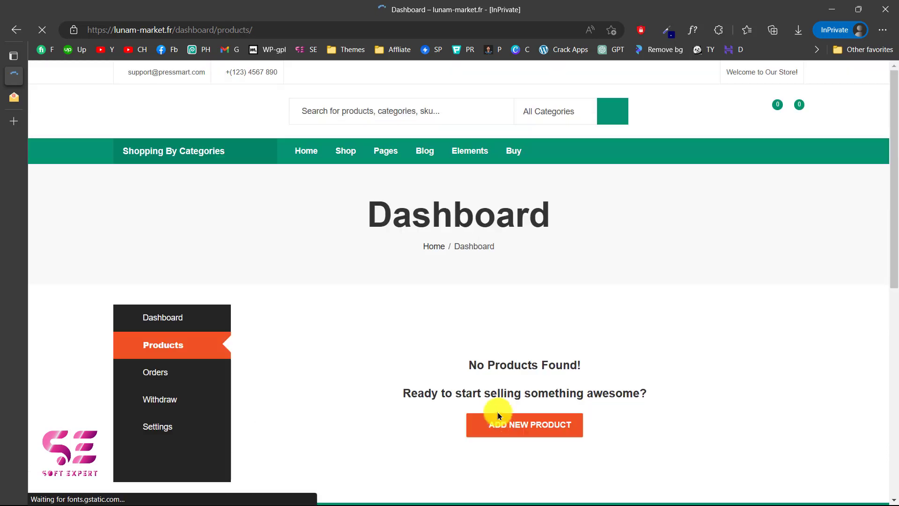
pyautogui.scroll(-1, 501, 421)
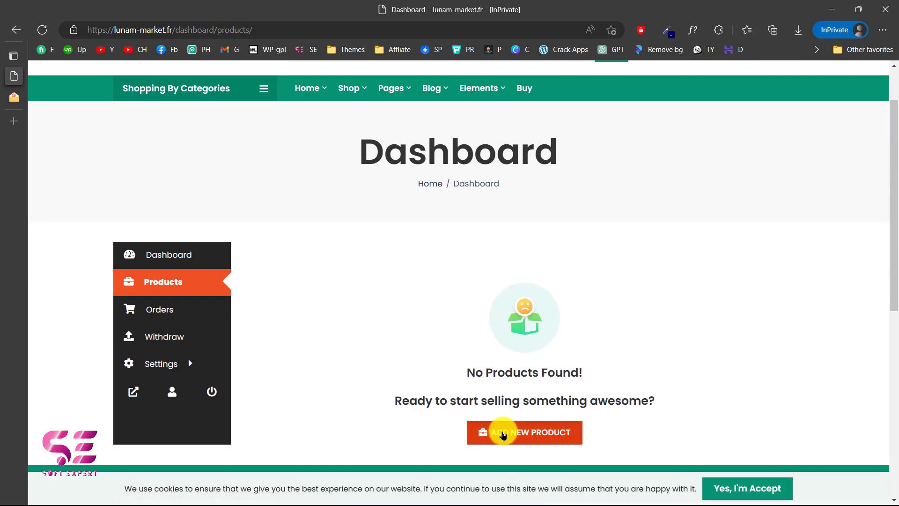
pyautogui.click(503, 432)
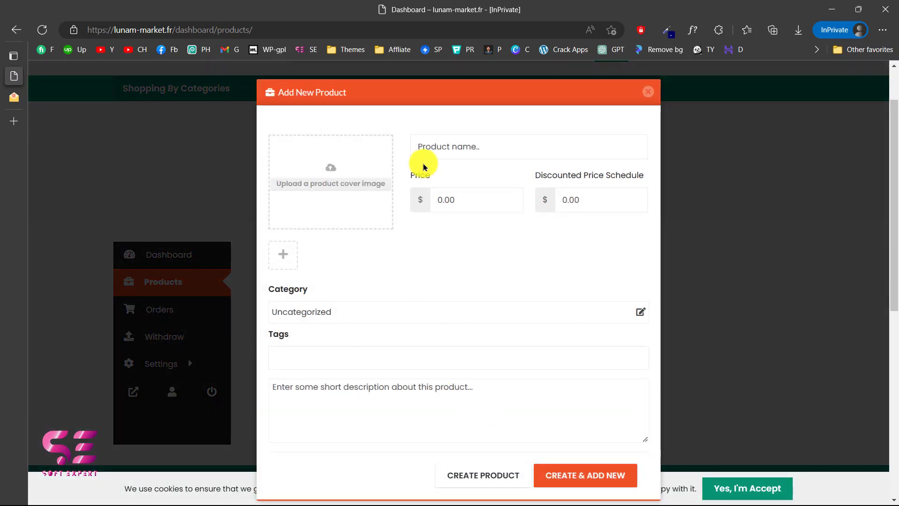
pyautogui.click(442, 148)
pyautogui.hotkey('alt', 'Tab')
pyautogui.hotkey('alt', 'Tab')
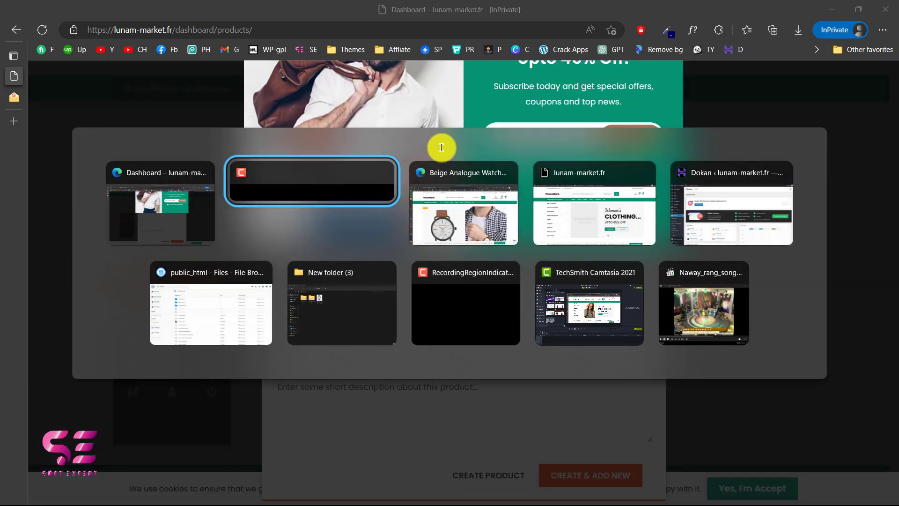
pyautogui.scroll(-9, 438, 300)
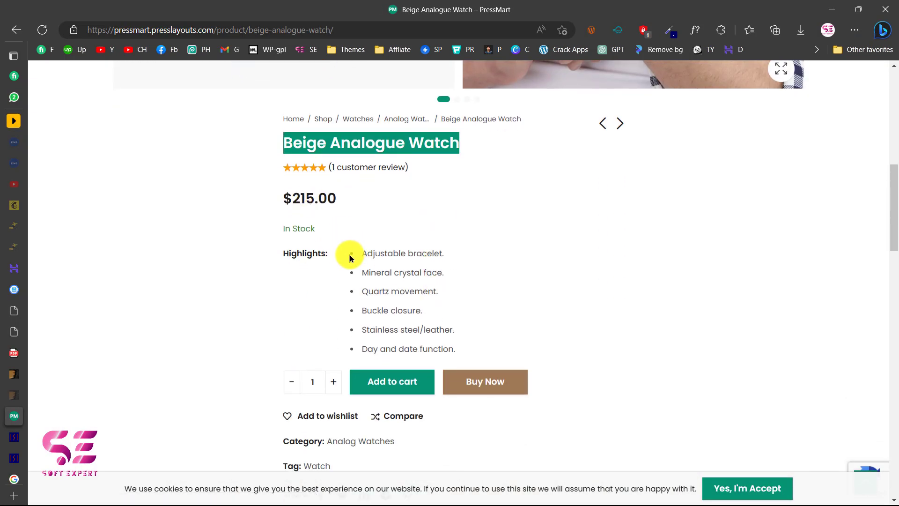
# Paste the demo watch's highlights into the description and set category Men > Casual Shirts.
pyautogui.moveTo(350, 258); pyautogui.dragTo(447, 346)
pyautogui.hotkey('alt', 'Tab')
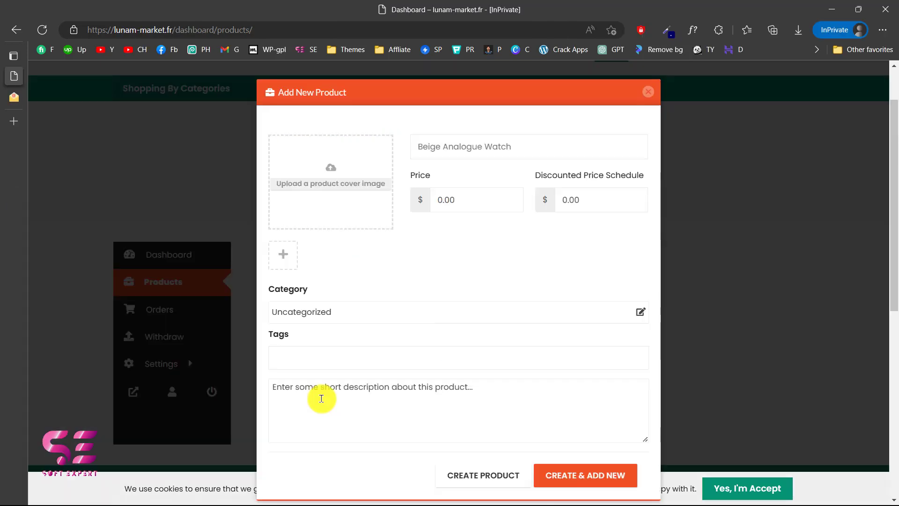
pyautogui.hotkey('ctrl', 'v')
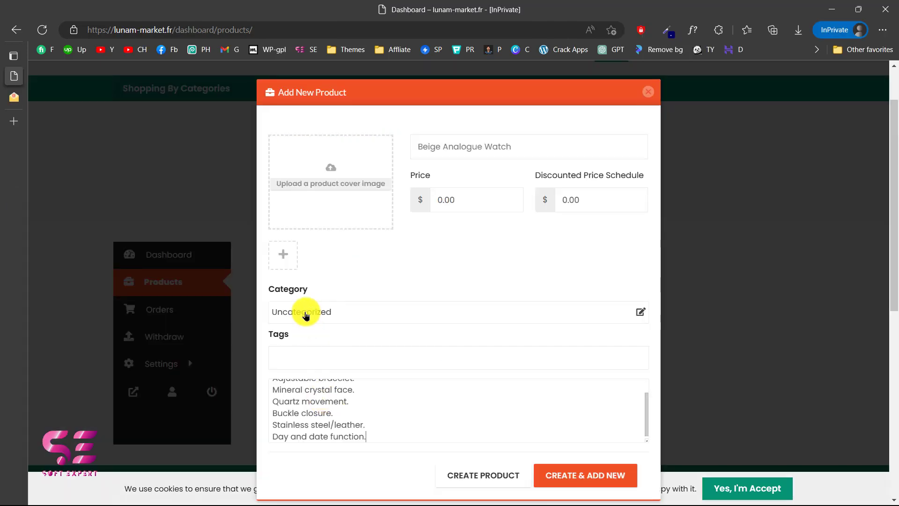
pyautogui.click(323, 317)
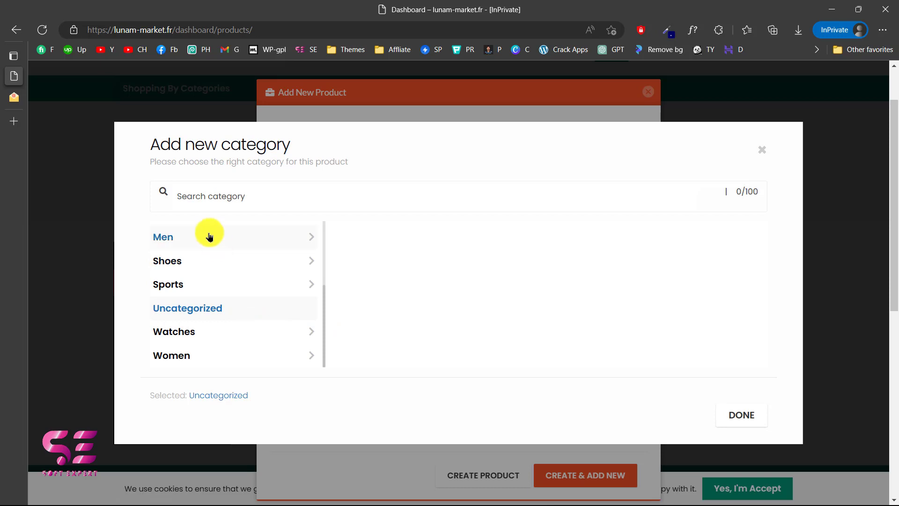
pyautogui.click(305, 238)
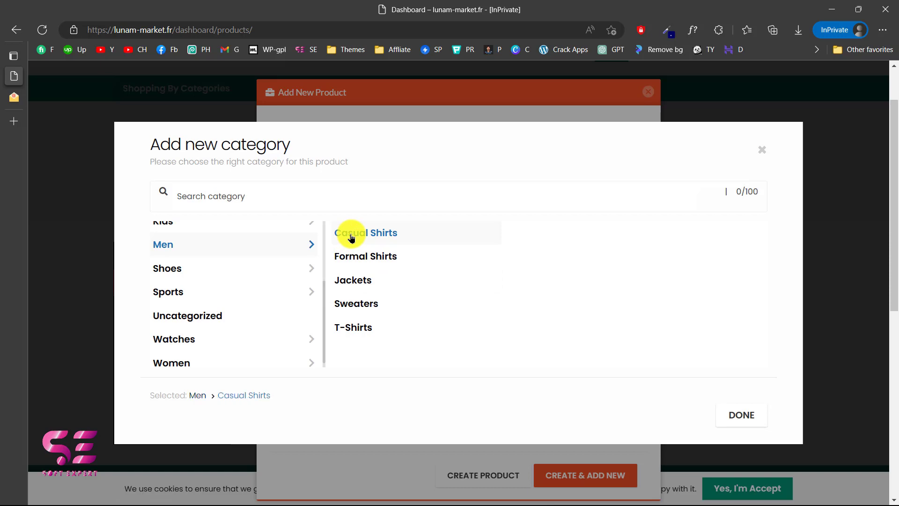
pyautogui.click(735, 416)
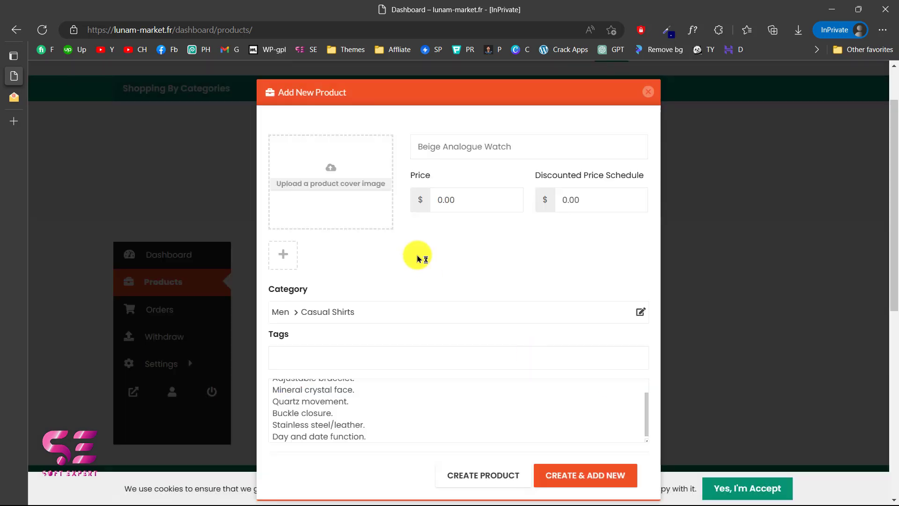
# Upload the watch photo as the product's cover image.
pyautogui.click(335, 185)
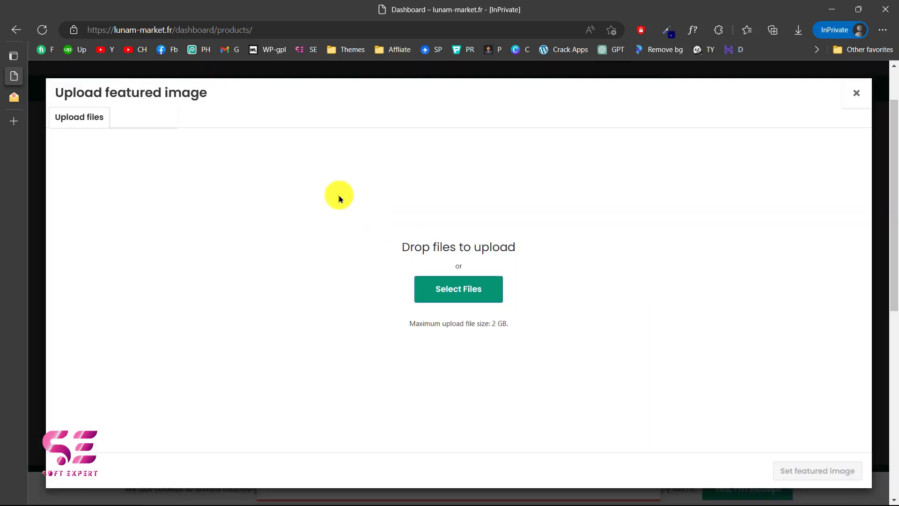
pyautogui.hotkey('alt', 'Tab')
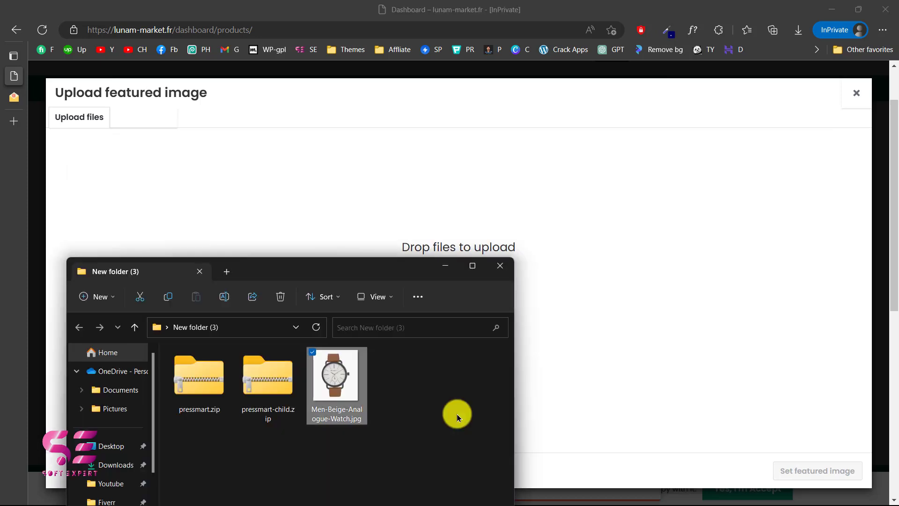
pyautogui.moveTo(376, 402); pyautogui.dragTo(571, 306)
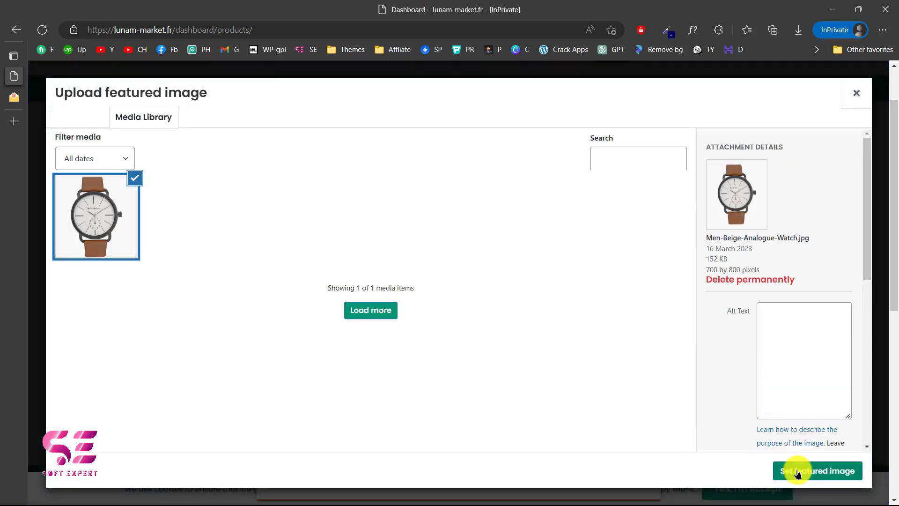
pyautogui.click(795, 469)
# Set price $500 and discounted price $480, create the product, and close the form.
pyautogui.click(449, 202)
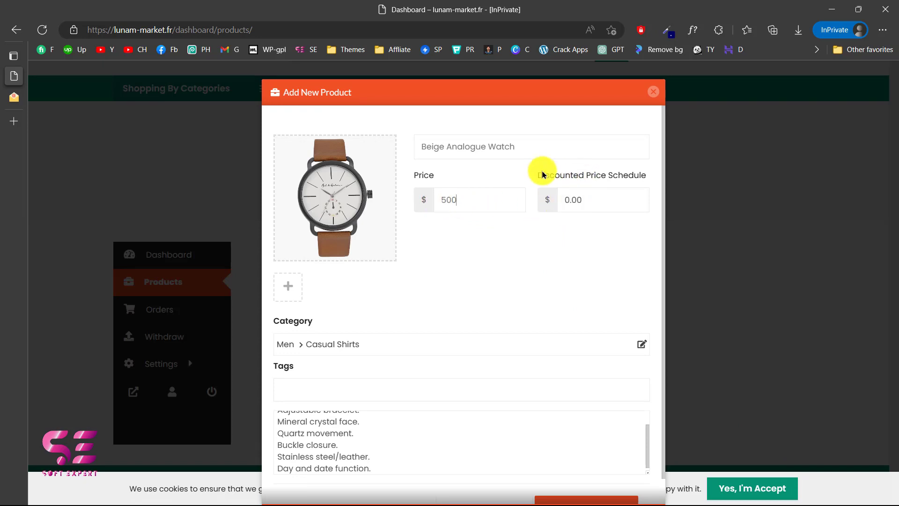
pyautogui.click(564, 208)
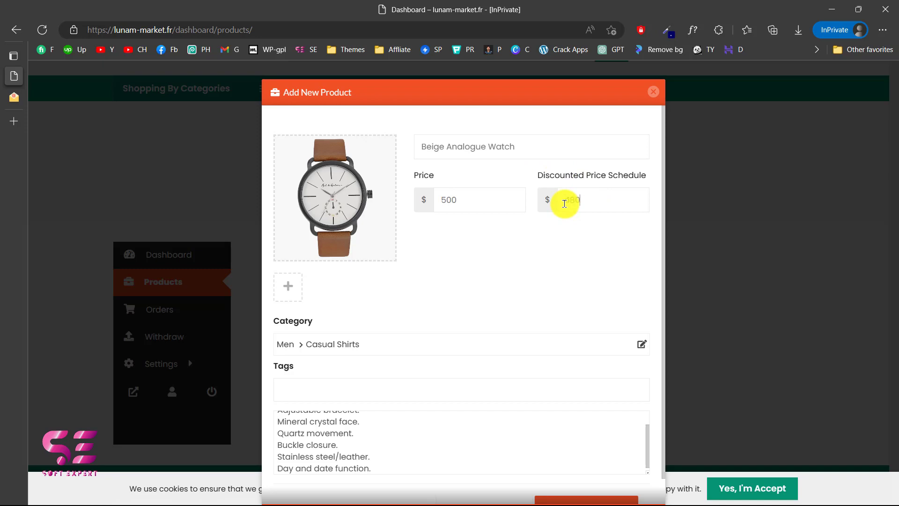
pyautogui.scroll(-1, 562, 251)
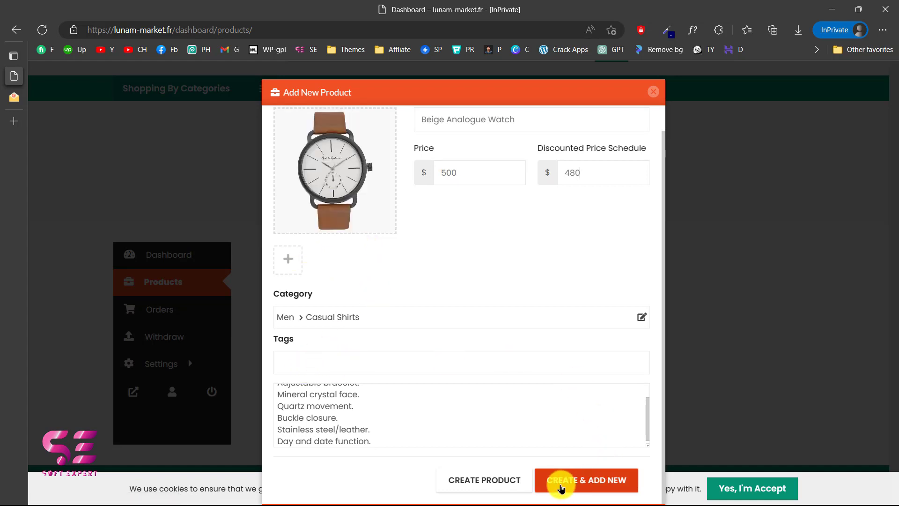
pyautogui.click(583, 481)
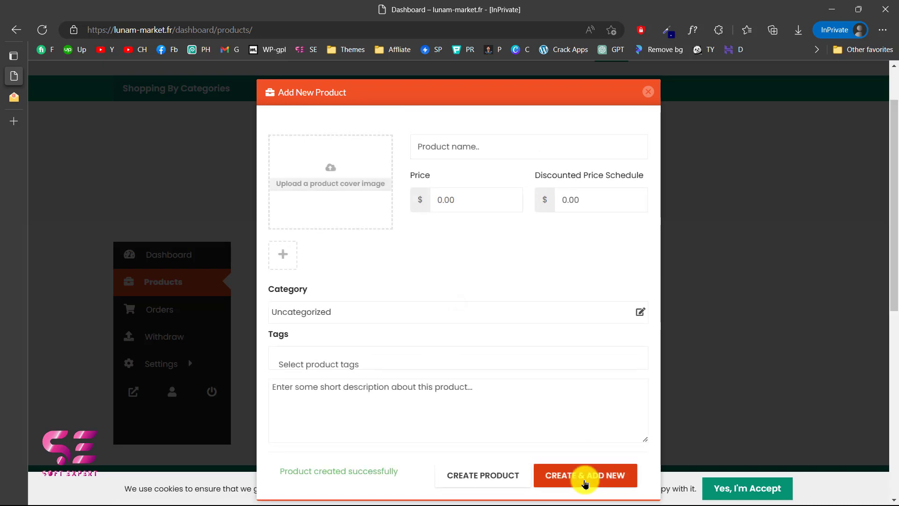
pyautogui.click(649, 92)
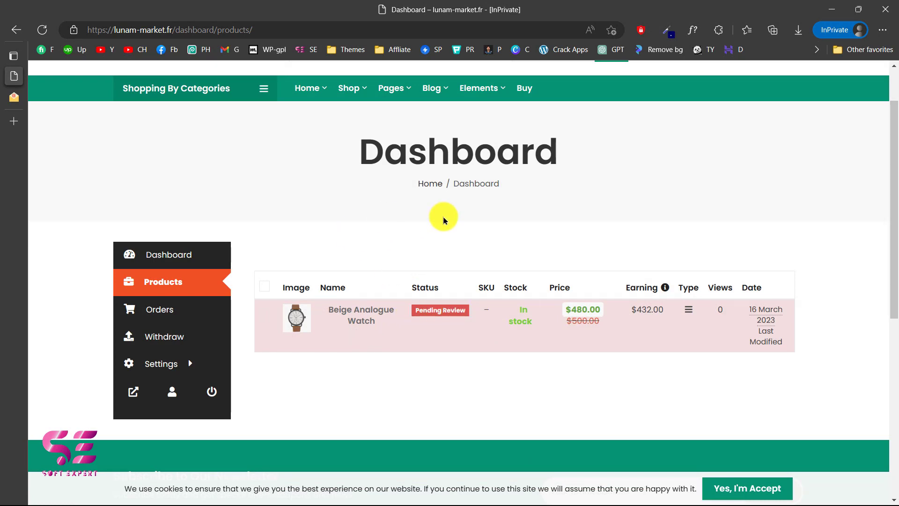
# In admin All Products, Quick Edit the Beige Analogue Watch to Published status, then return to the vendor window.
pyautogui.hotkey('alt', 'Tab')
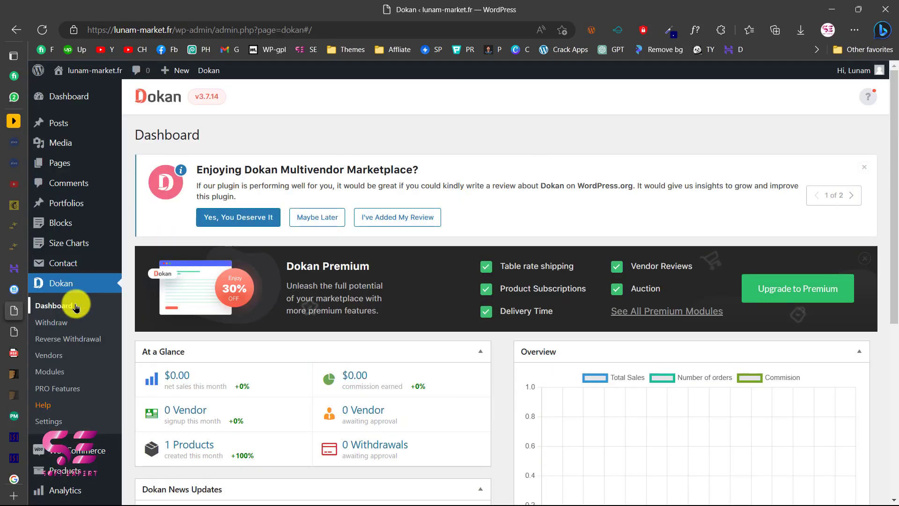
pyautogui.scroll(-3, 80, 337)
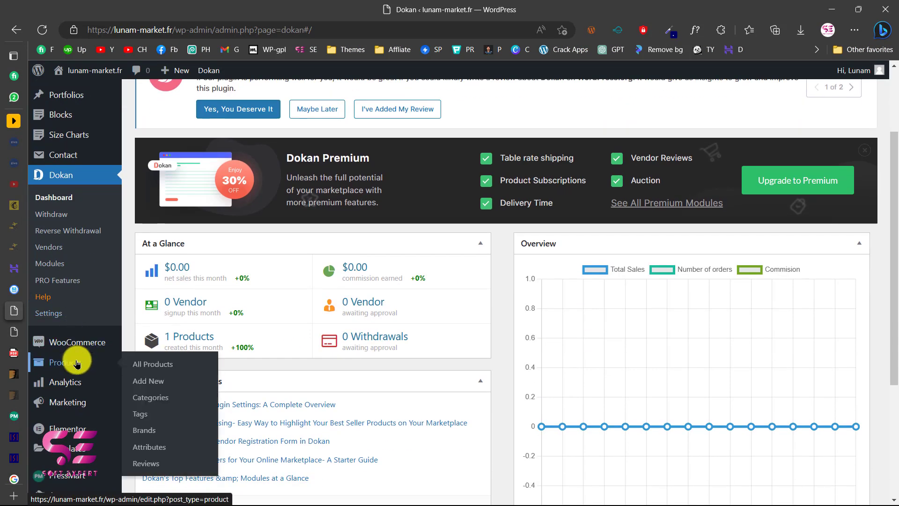
pyautogui.click(77, 363)
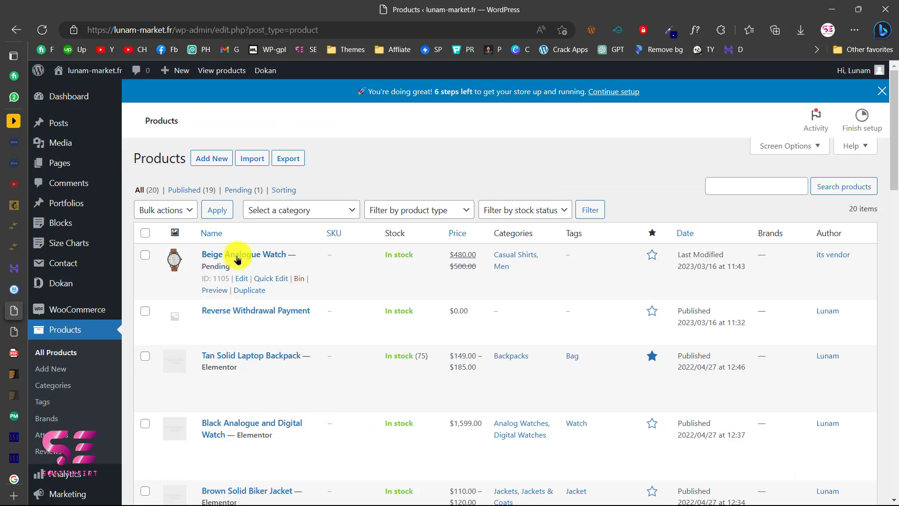
pyautogui.click(268, 279)
pyautogui.scroll(-2, 477, 296)
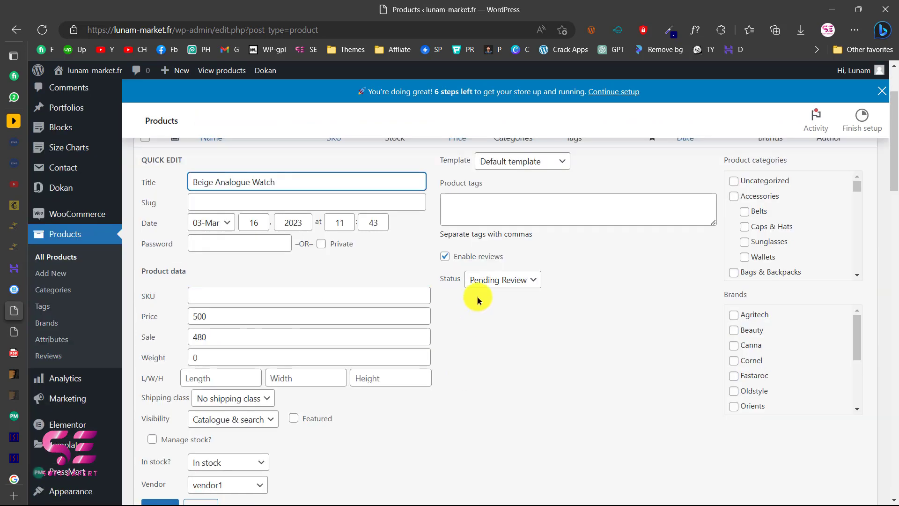
pyautogui.click(506, 281)
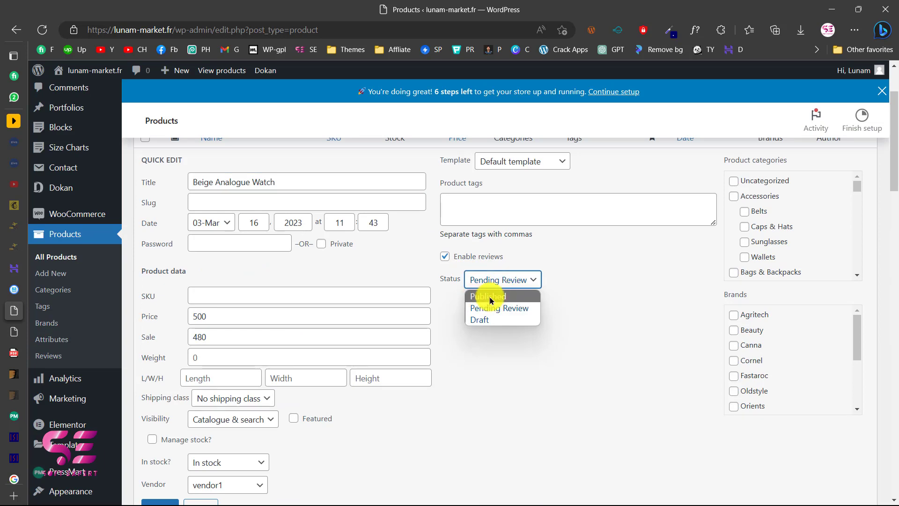
pyautogui.click(490, 297)
pyautogui.scroll(-1, 178, 457)
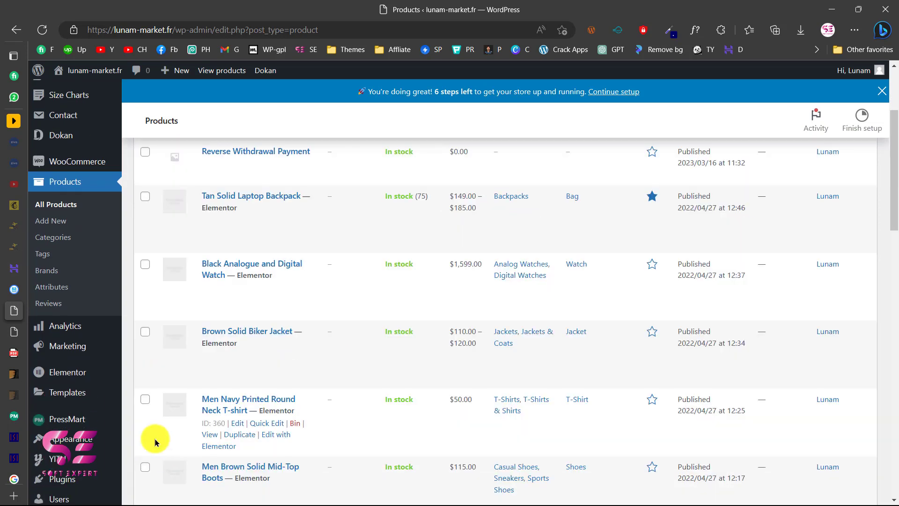
pyautogui.hotkey('alt', 'Tab')
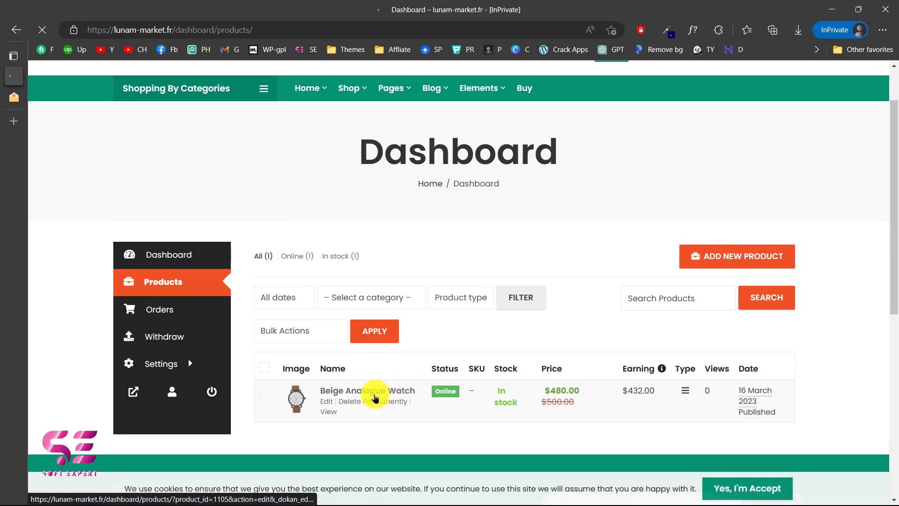
# Confirm vendor1's public store lists the Beige Analogue Watch at $480, 4% off $500, then return to admin.
pyautogui.click(136, 392)
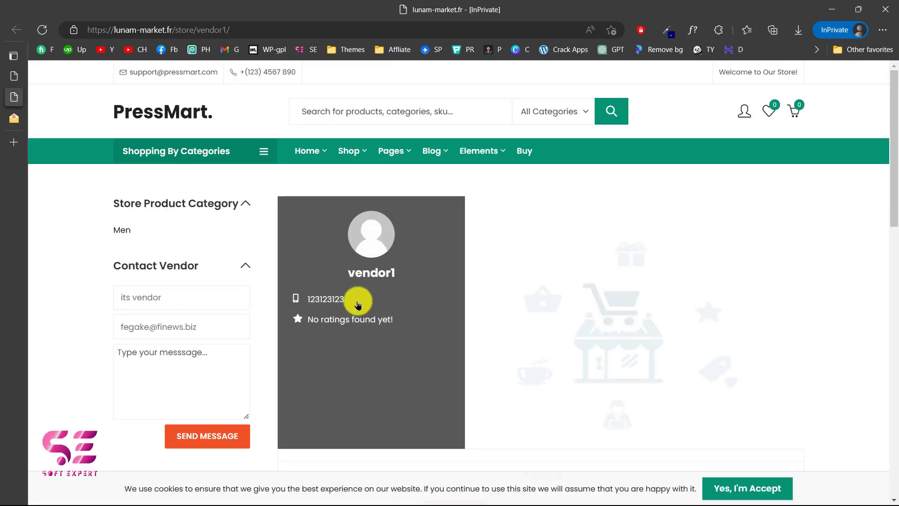
pyautogui.scroll(-6, 371, 346)
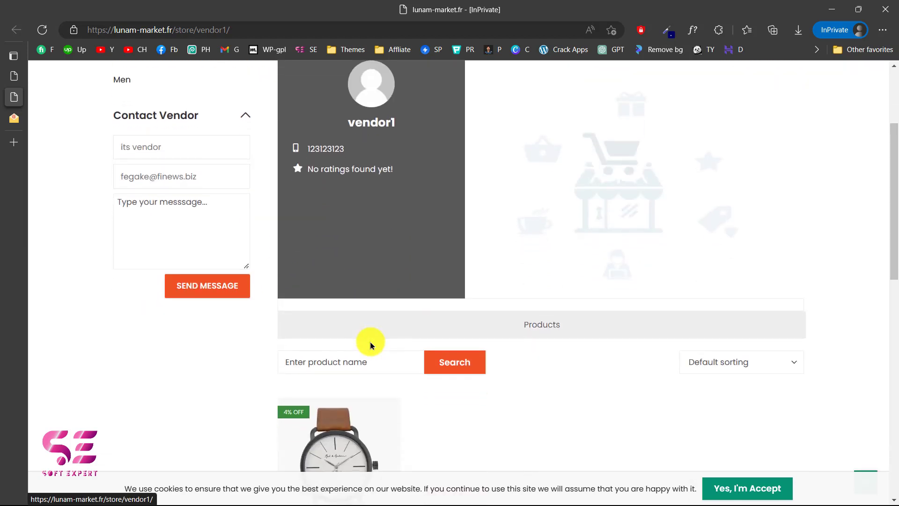
pyautogui.scroll(-2, 356, 322)
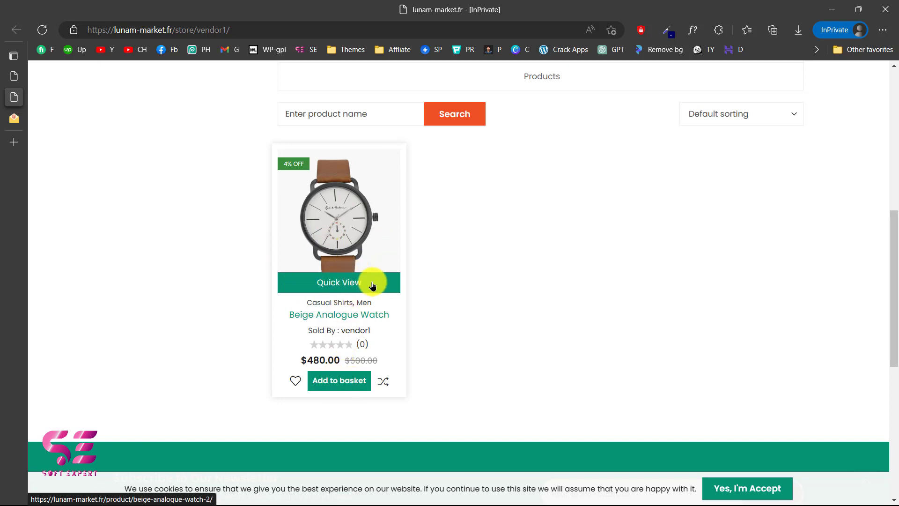
pyautogui.scroll(2, 467, 339)
pyautogui.scroll(-4, 468, 338)
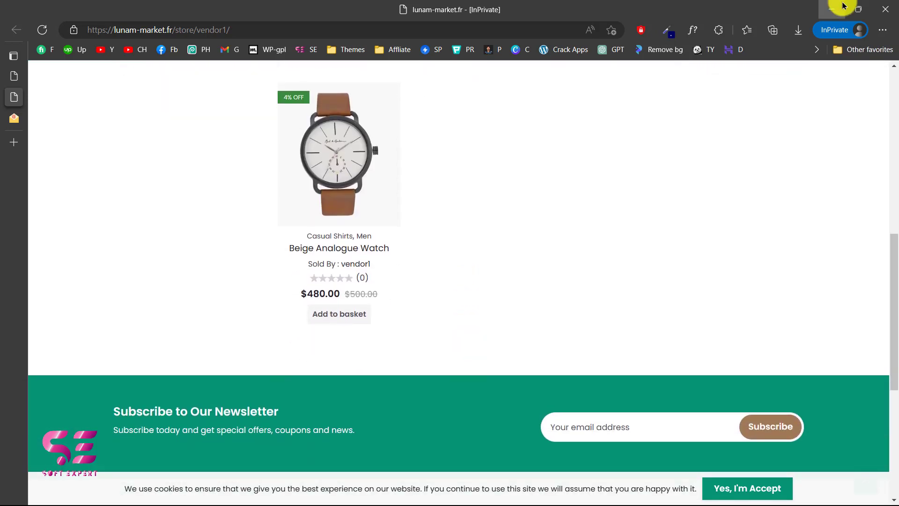
pyautogui.click(843, 6)
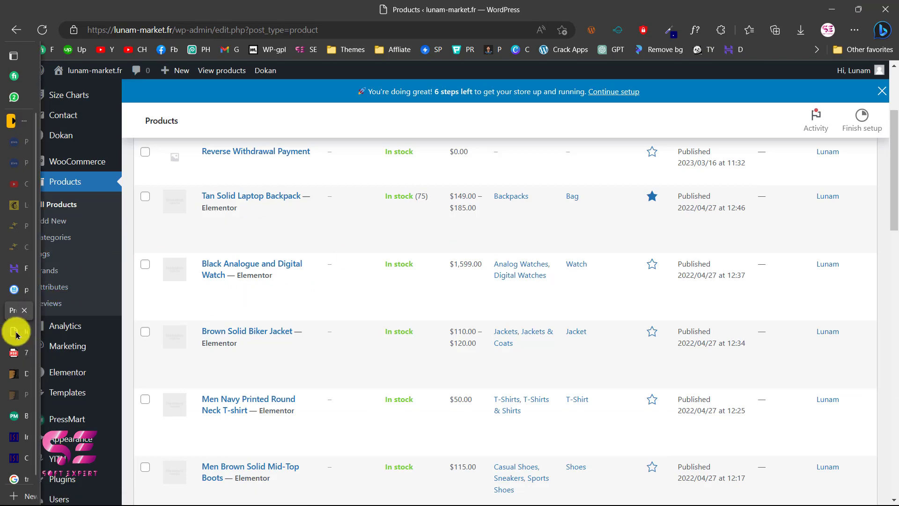
# Browse the lunam-market.fr storefront home page's Women's Clothing banner, Hot Deals and Featured Categories sections.
pyautogui.click(16, 333)
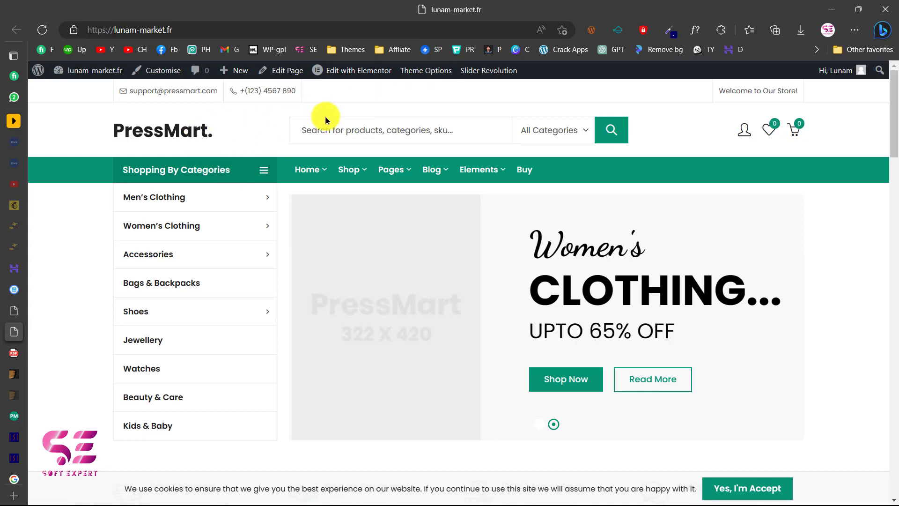
pyautogui.scroll(-20, 739, 291)
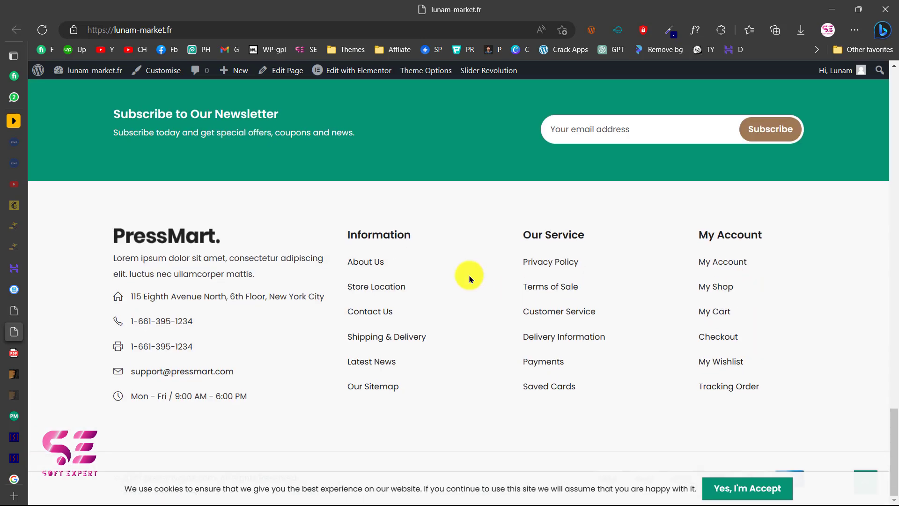
pyautogui.scroll(8, 468, 275)
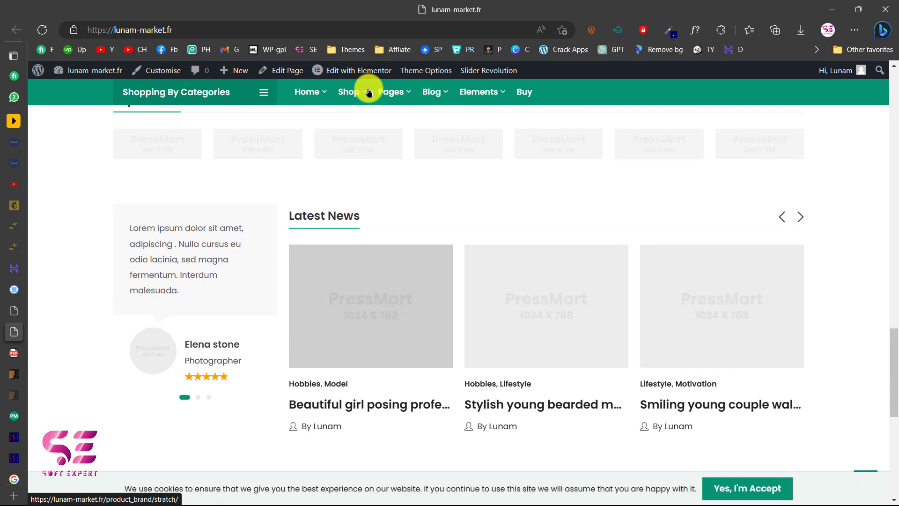
pyautogui.moveTo(374, 74)
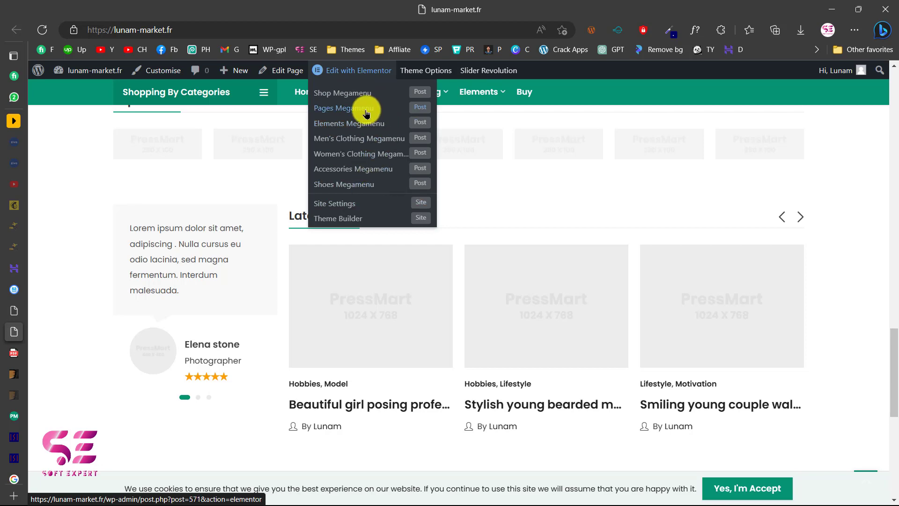
pyautogui.scroll(15, 239, 209)
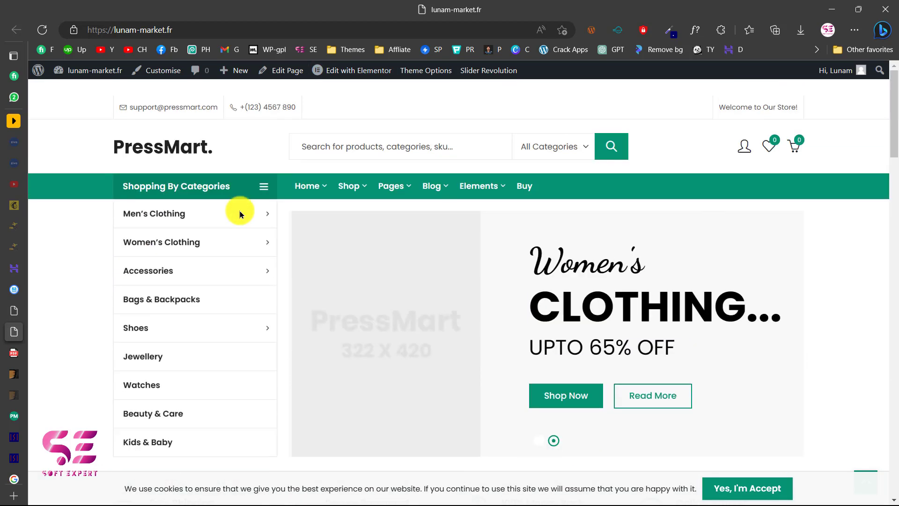
pyautogui.scroll(-1, 239, 210)
pyautogui.moveTo(244, 197)
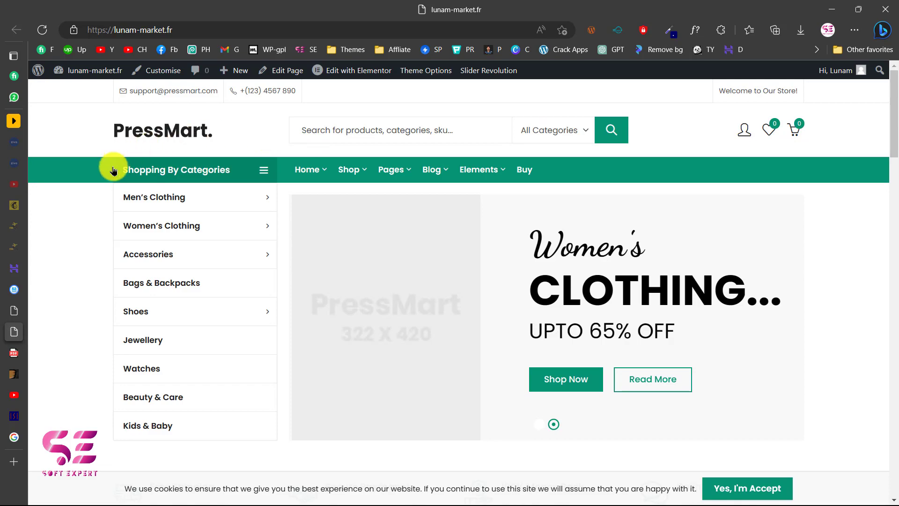
pyautogui.scroll(-5, 87, 245)
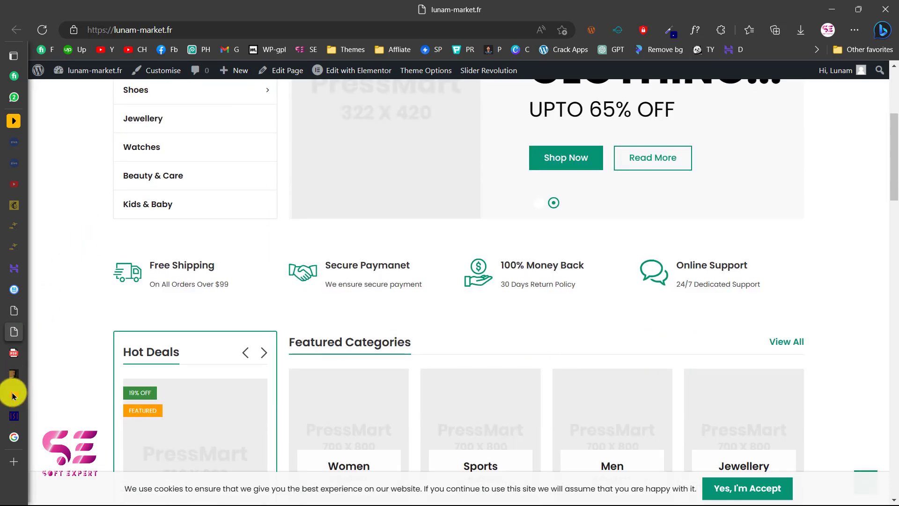
pyautogui.click(13, 395)
pyautogui.scroll(-6, 366, 339)
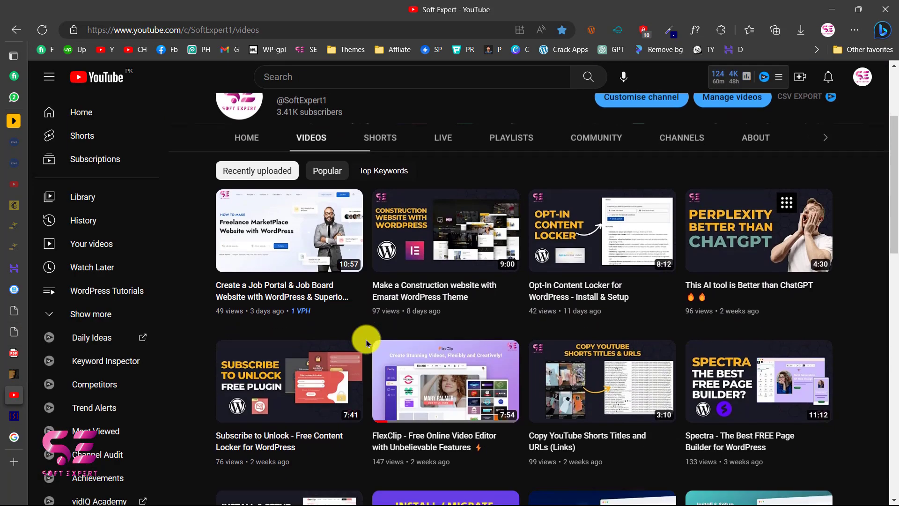
pyautogui.scroll(-11, 367, 342)
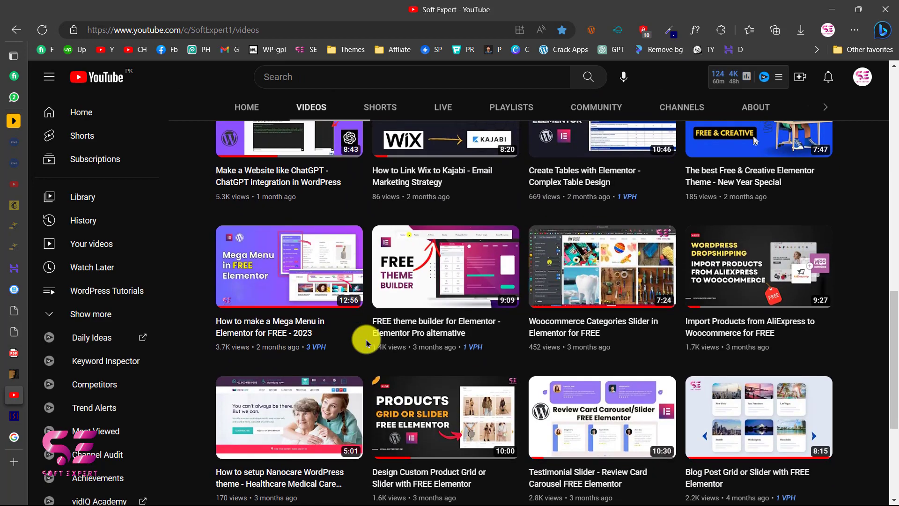
pyautogui.scroll(-2, 367, 342)
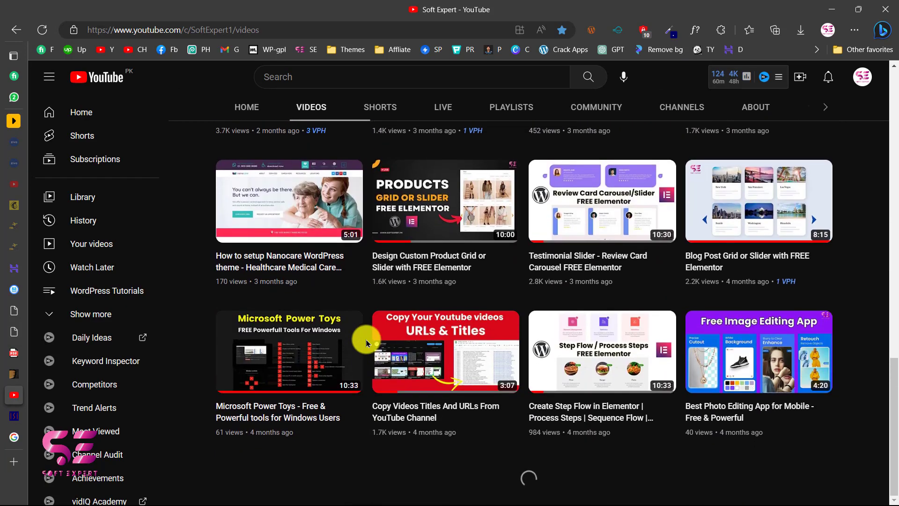
pyautogui.scroll(-8, 366, 339)
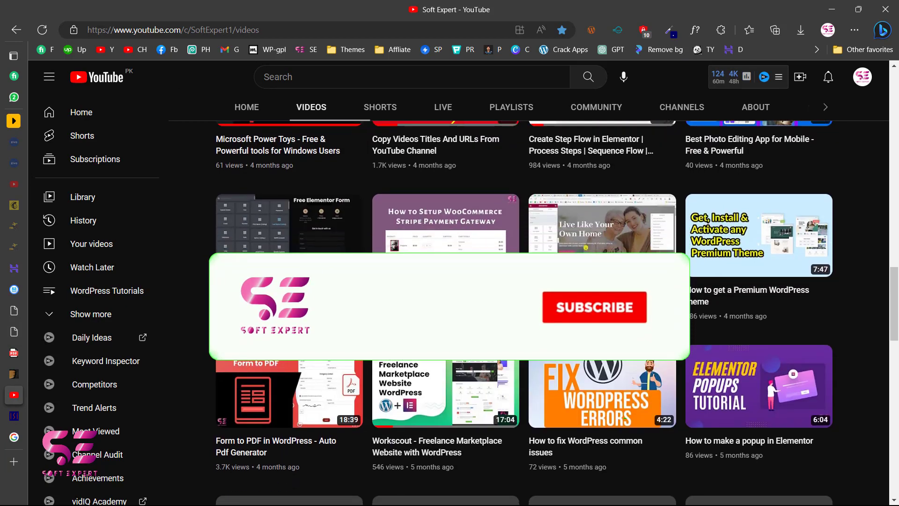
pyautogui.scroll(-10, 366, 339)
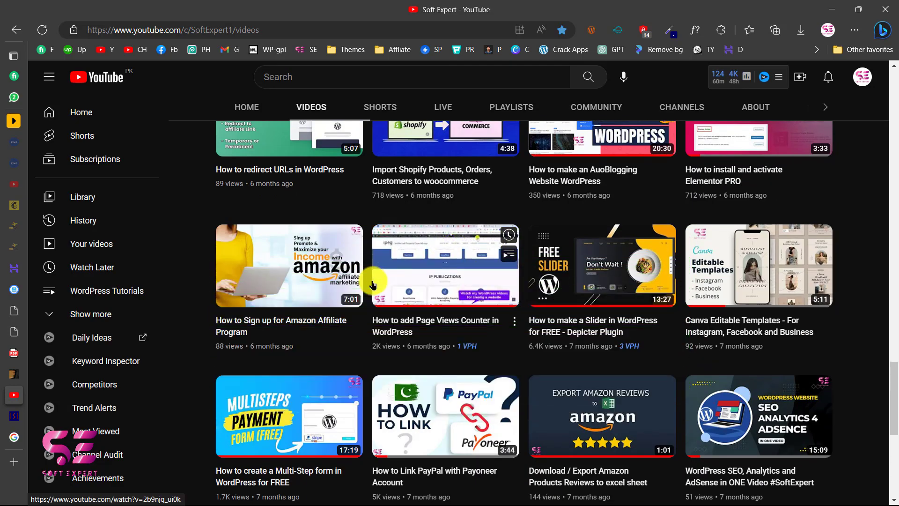
pyautogui.scroll(-2, 373, 285)
pyautogui.scroll(-8, 373, 285)
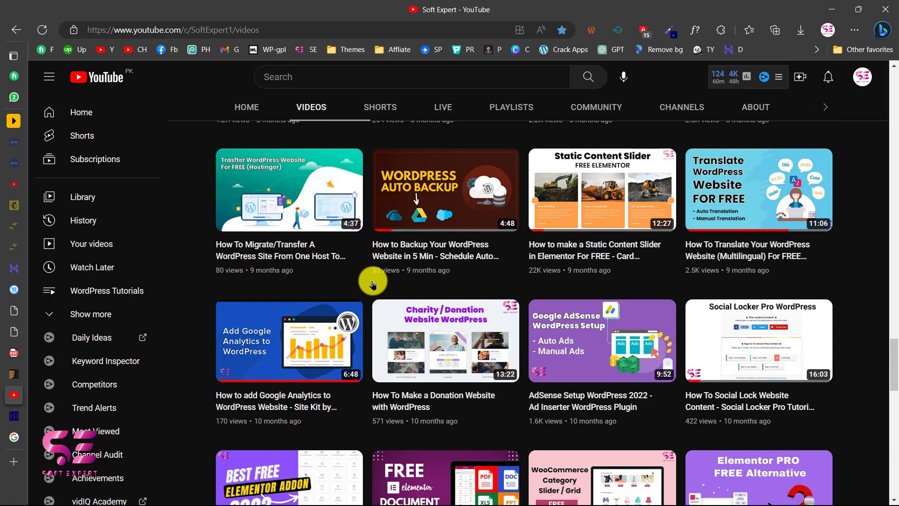
pyautogui.scroll(-5, 373, 284)
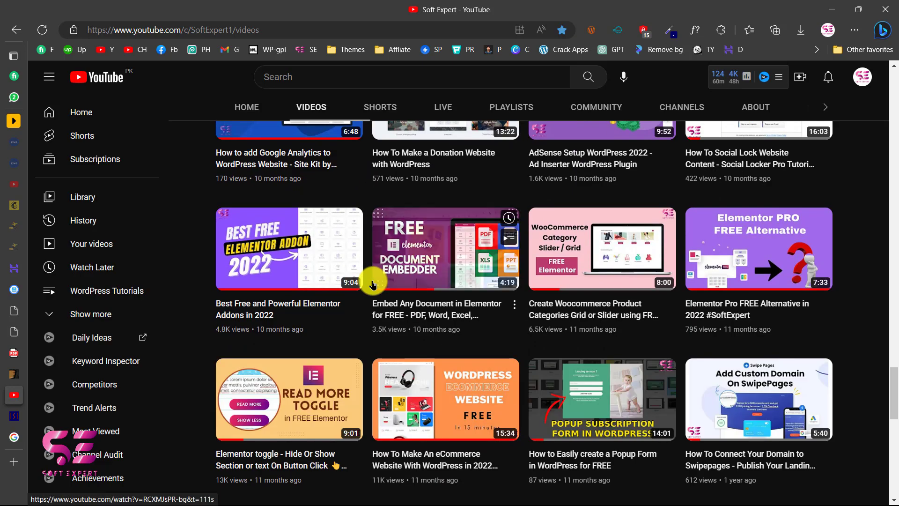